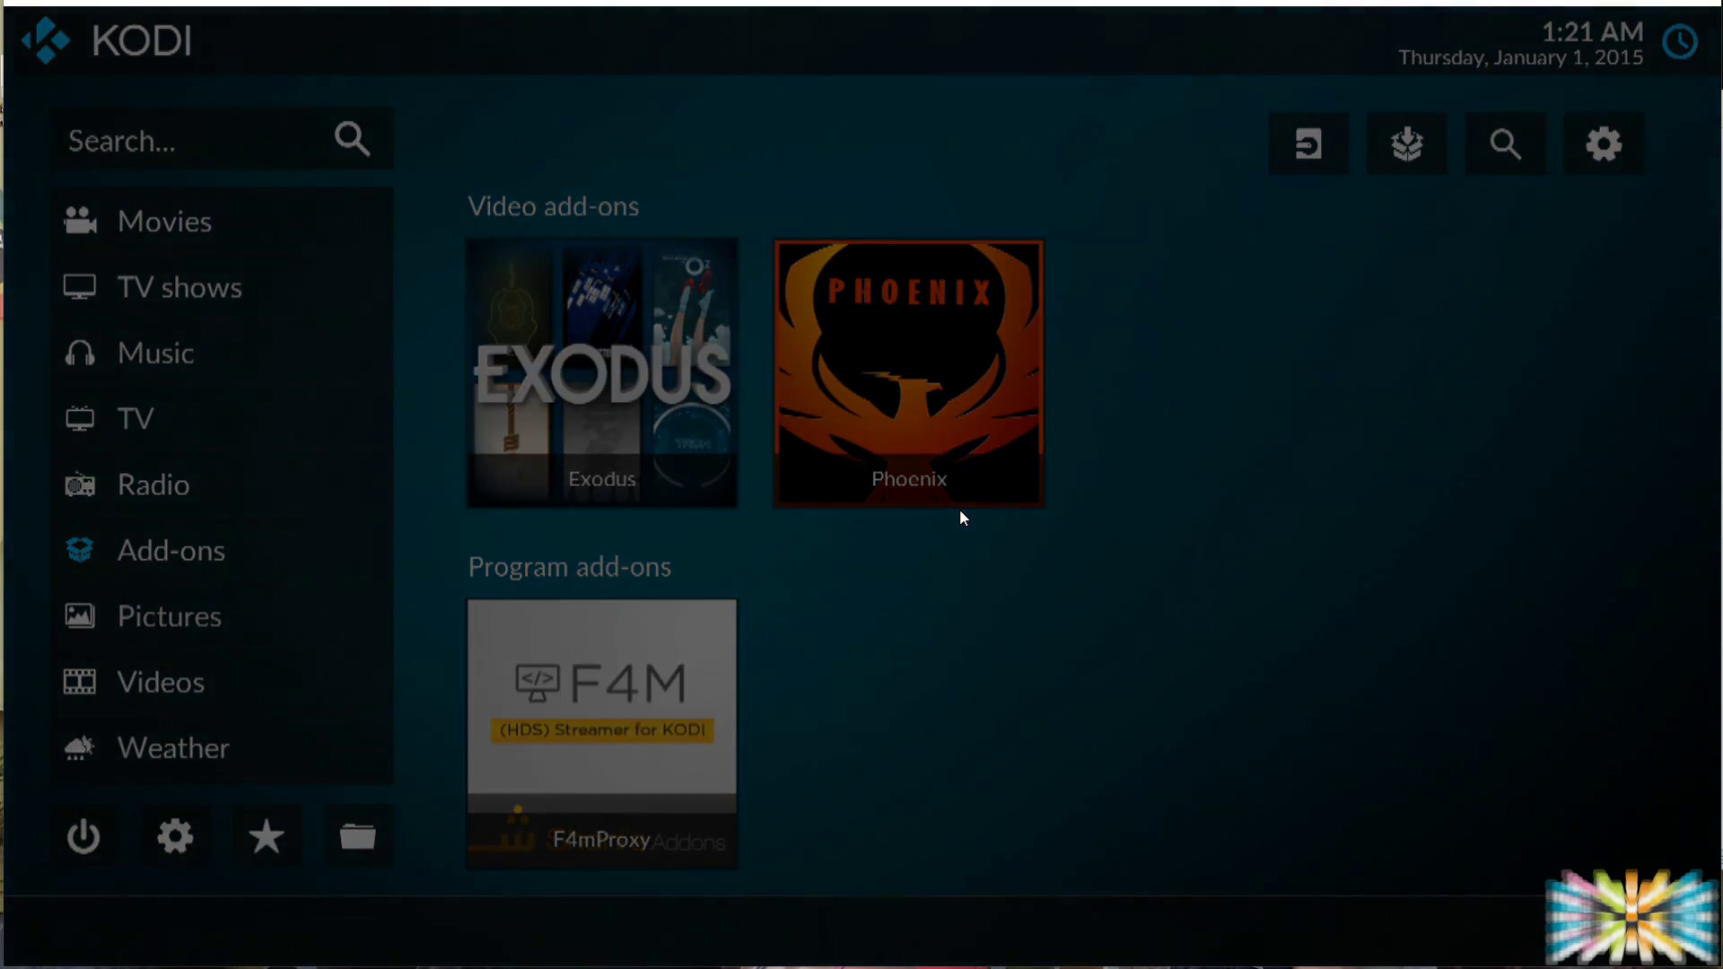
key(Down)
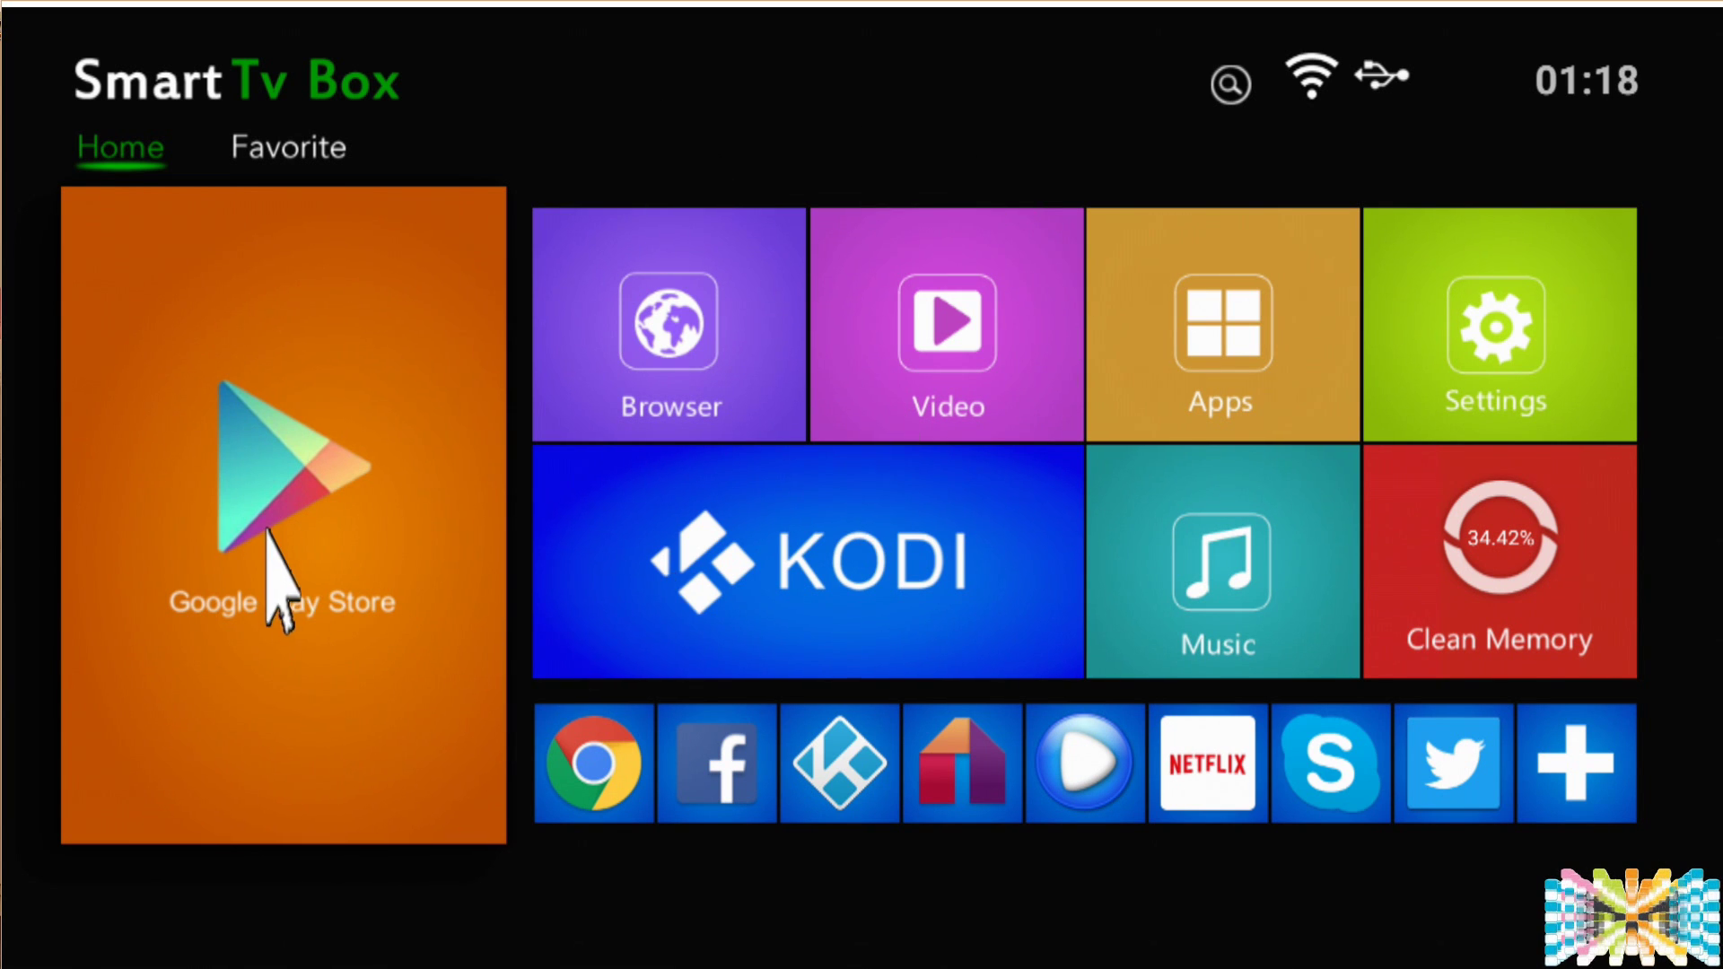
Step: Uninstall Kodi version 16.1 through the TV box's app settings and leave the settings
click(1499, 381)
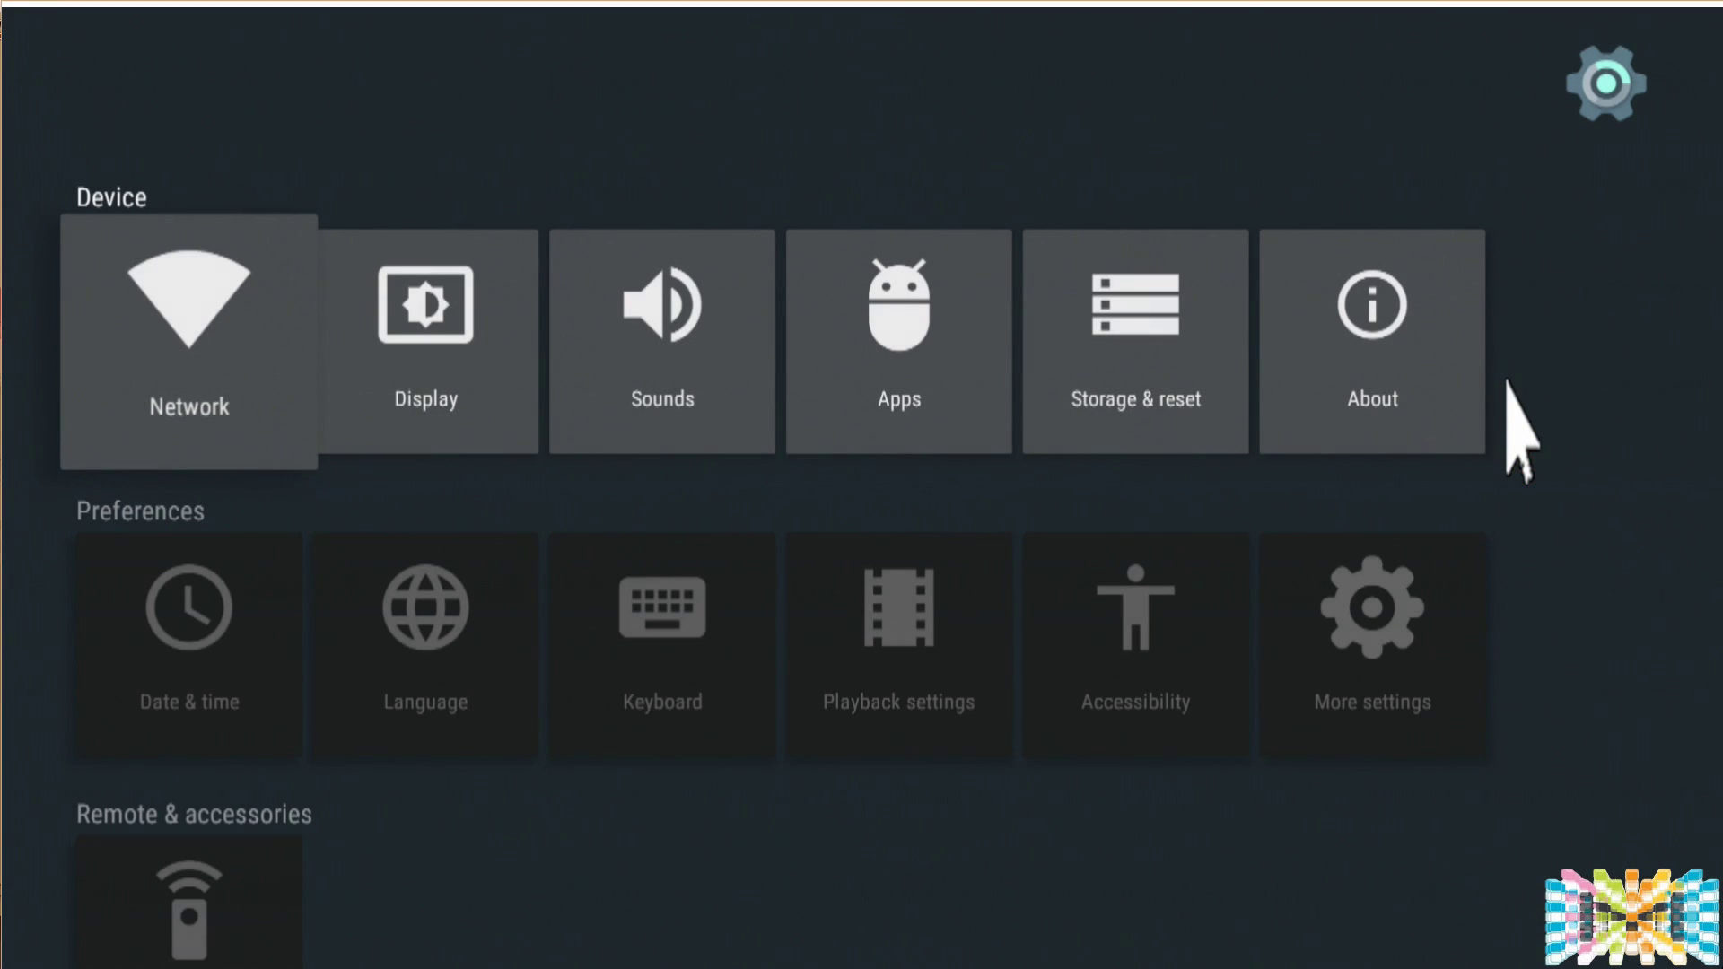
click(945, 381)
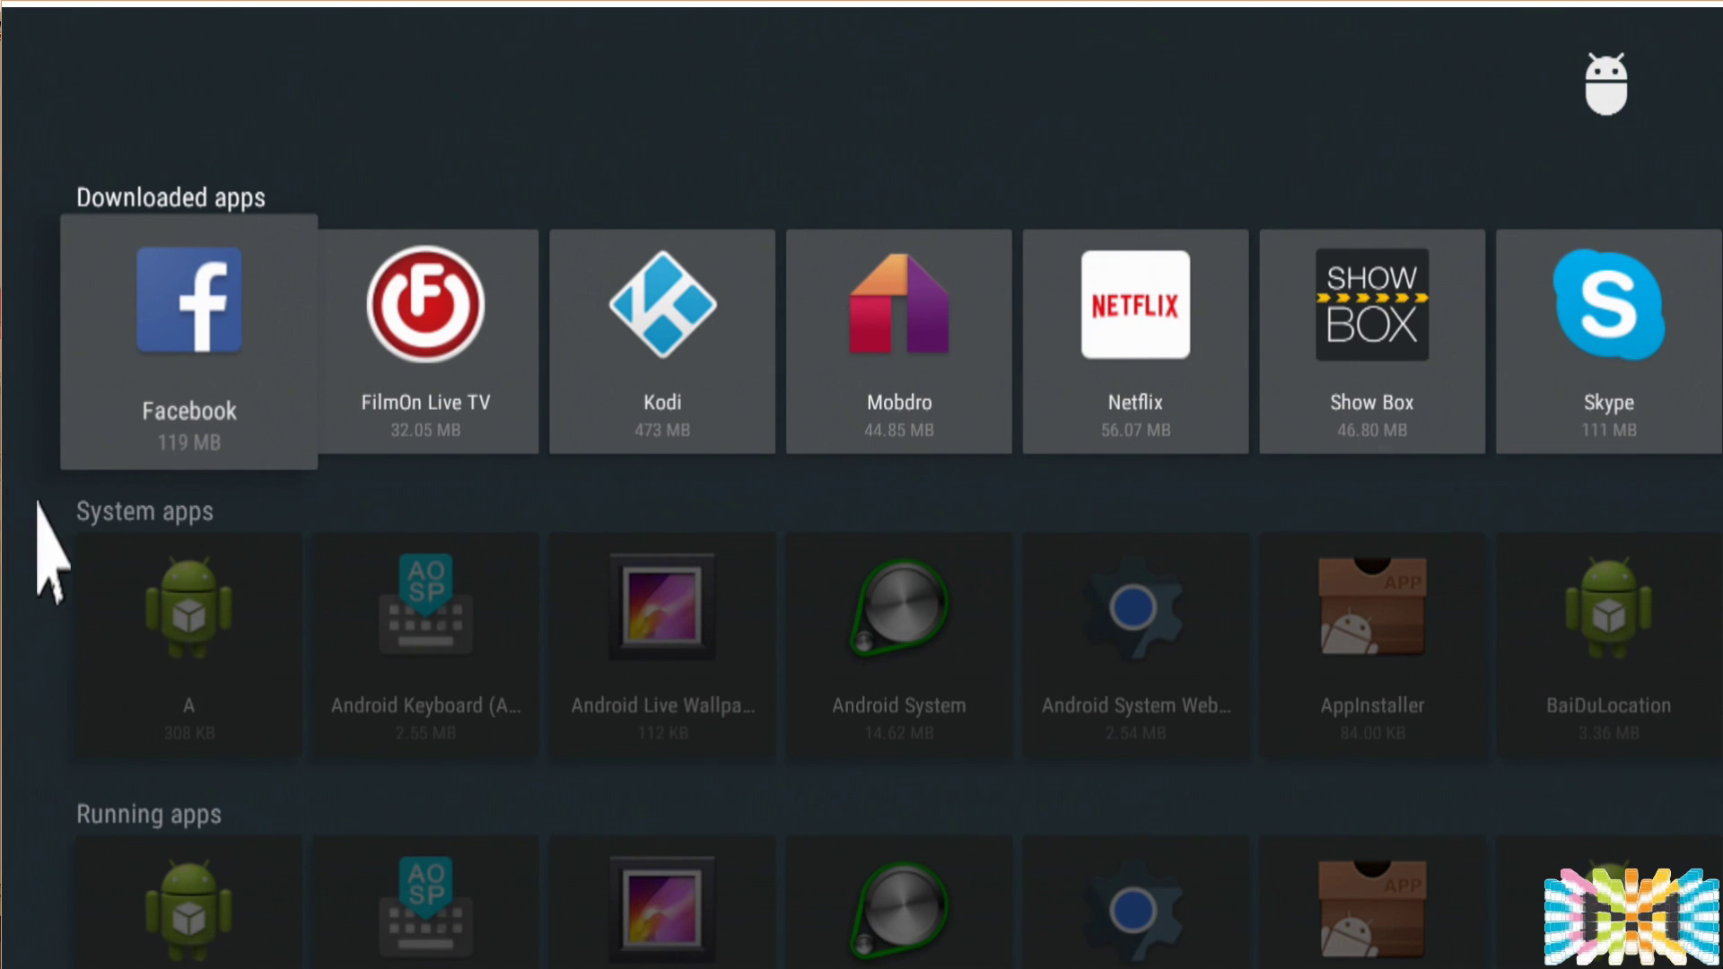
click(619, 363)
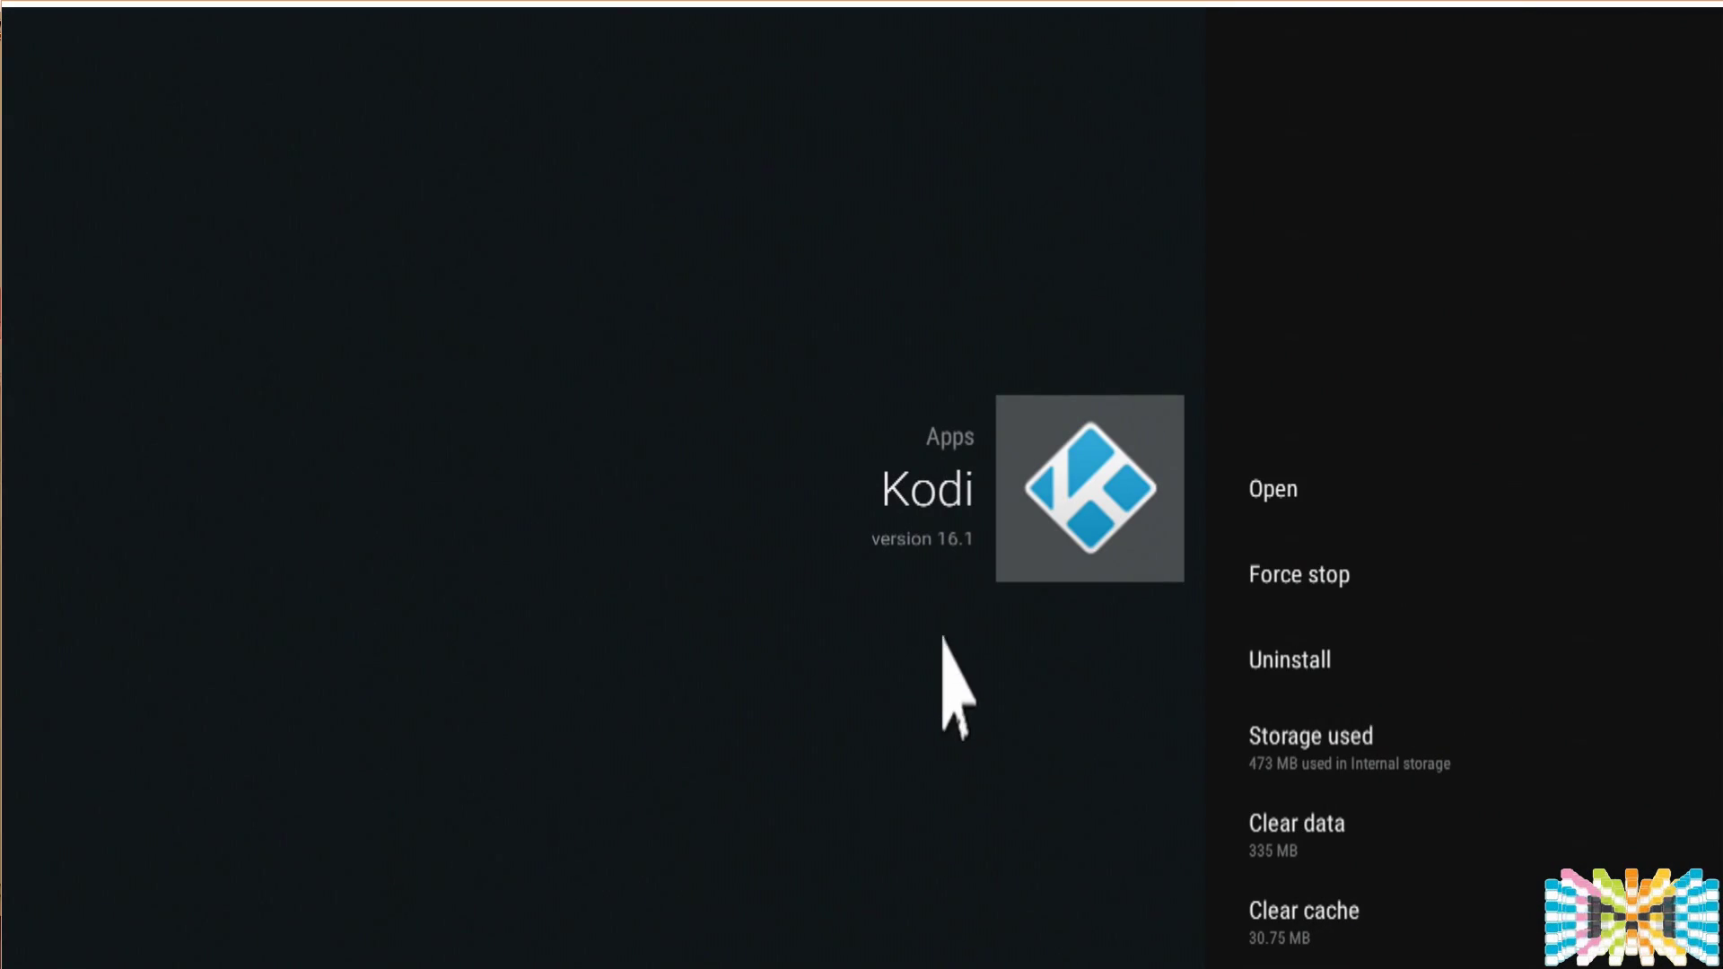
click(1310, 658)
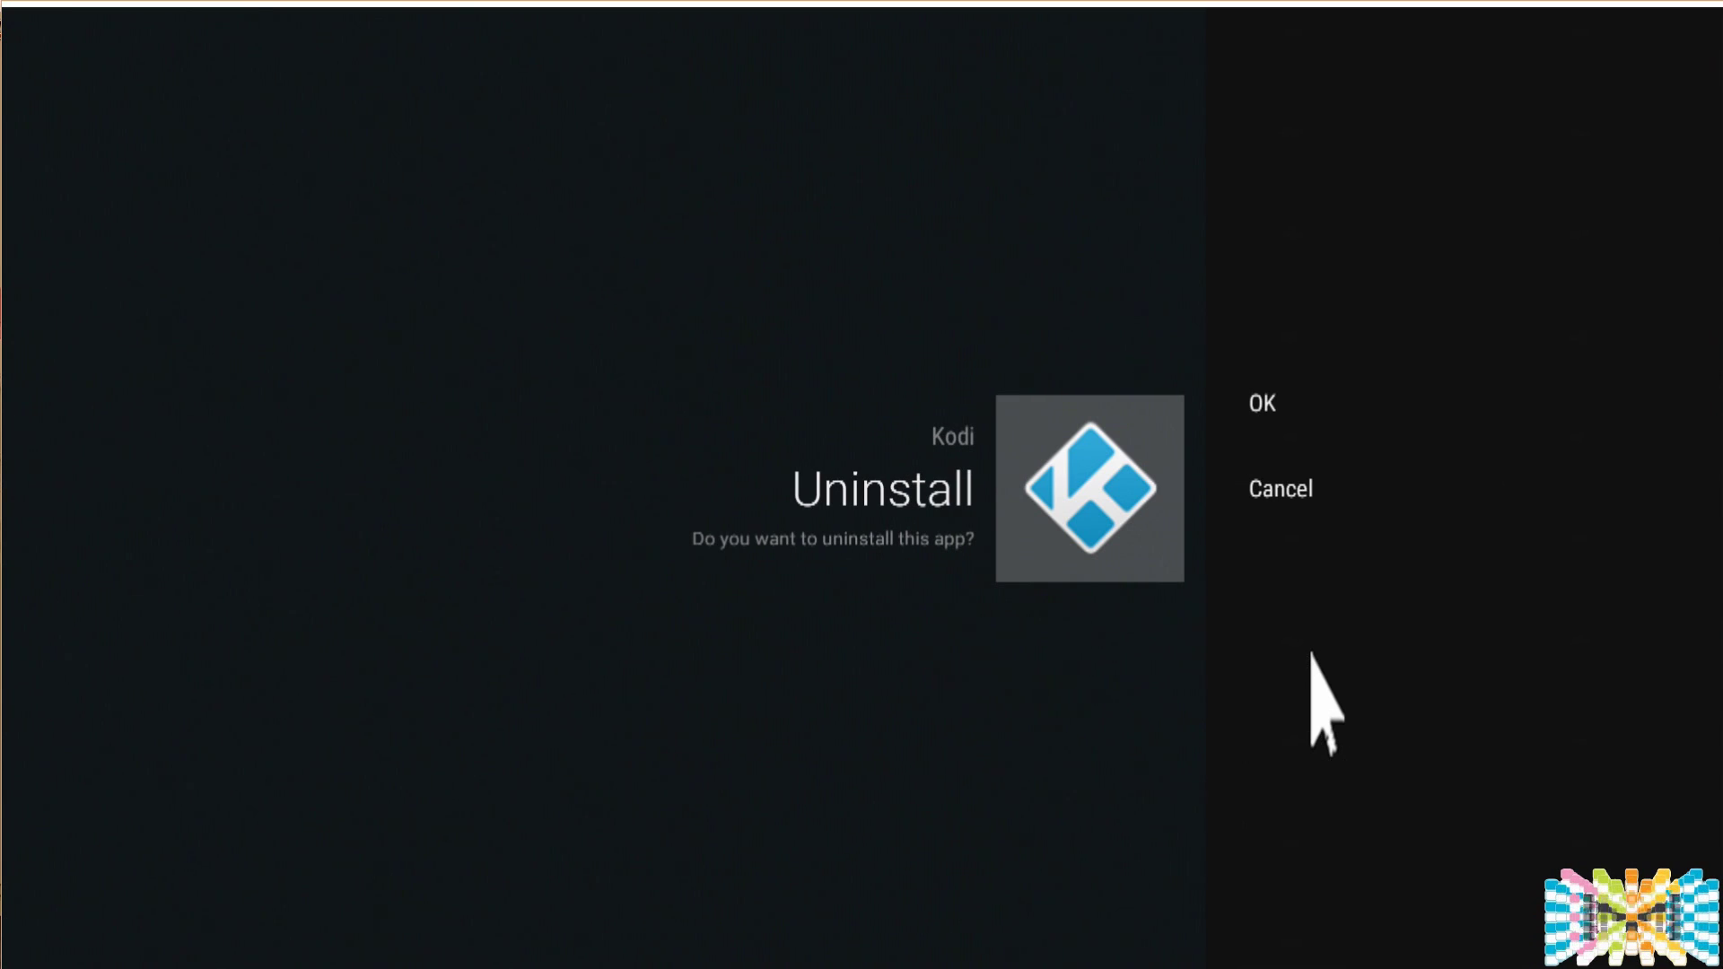
click(1281, 397)
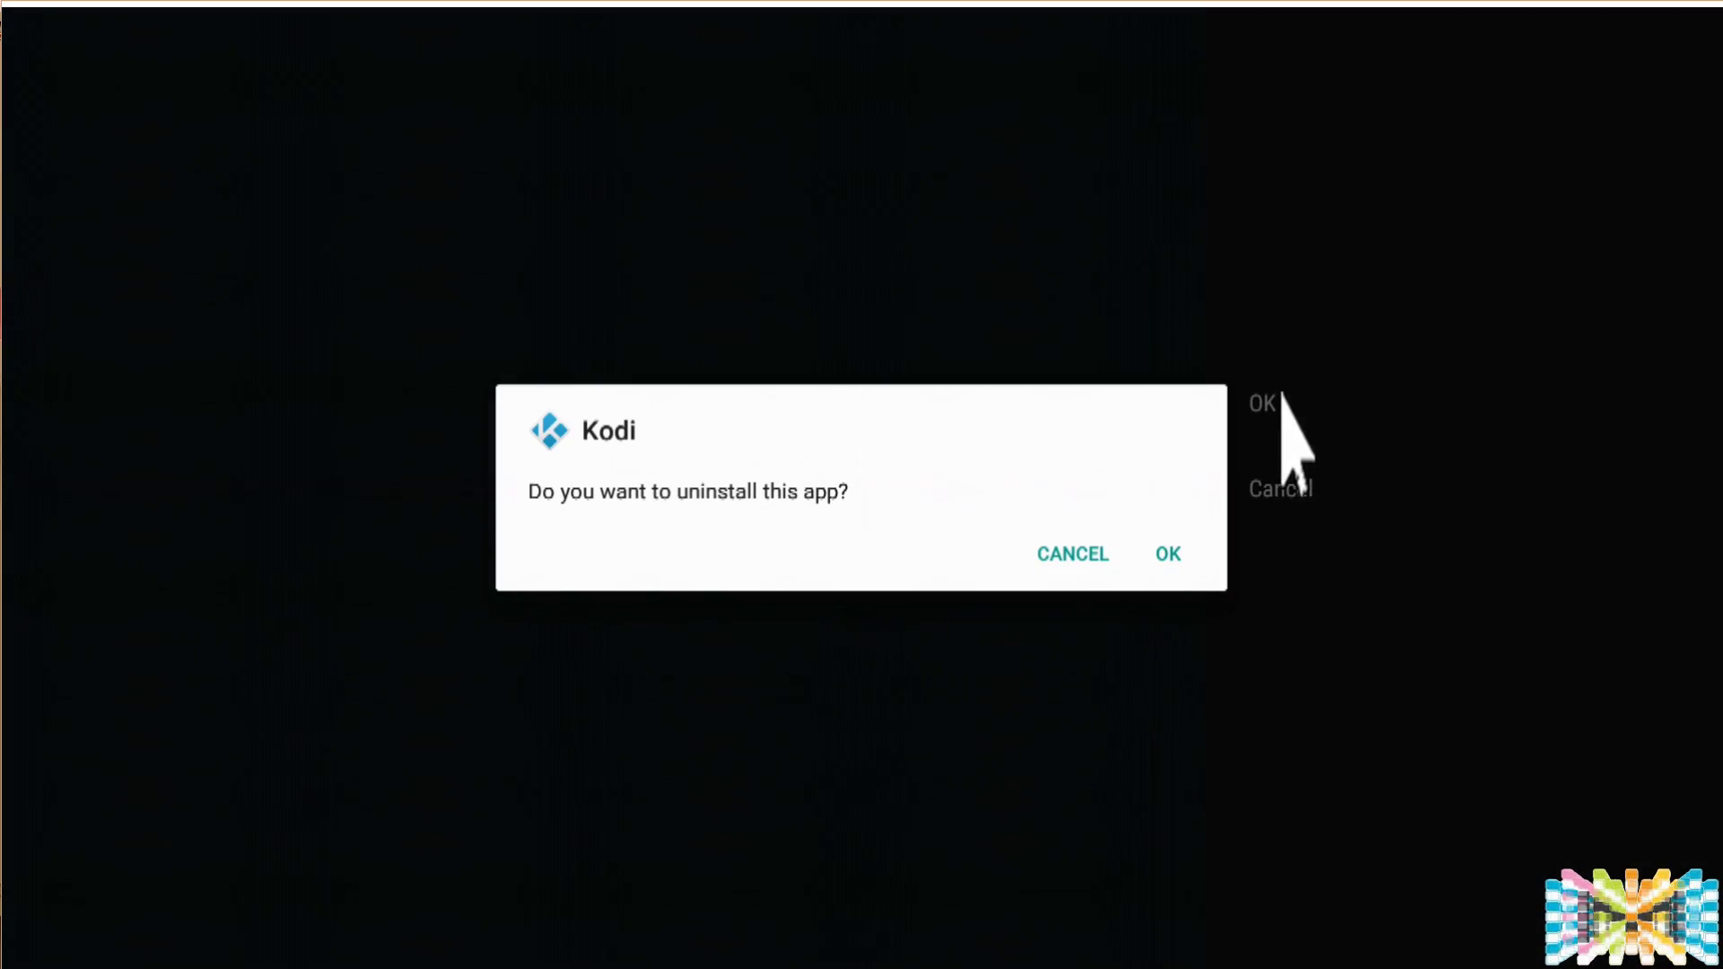
click(1178, 550)
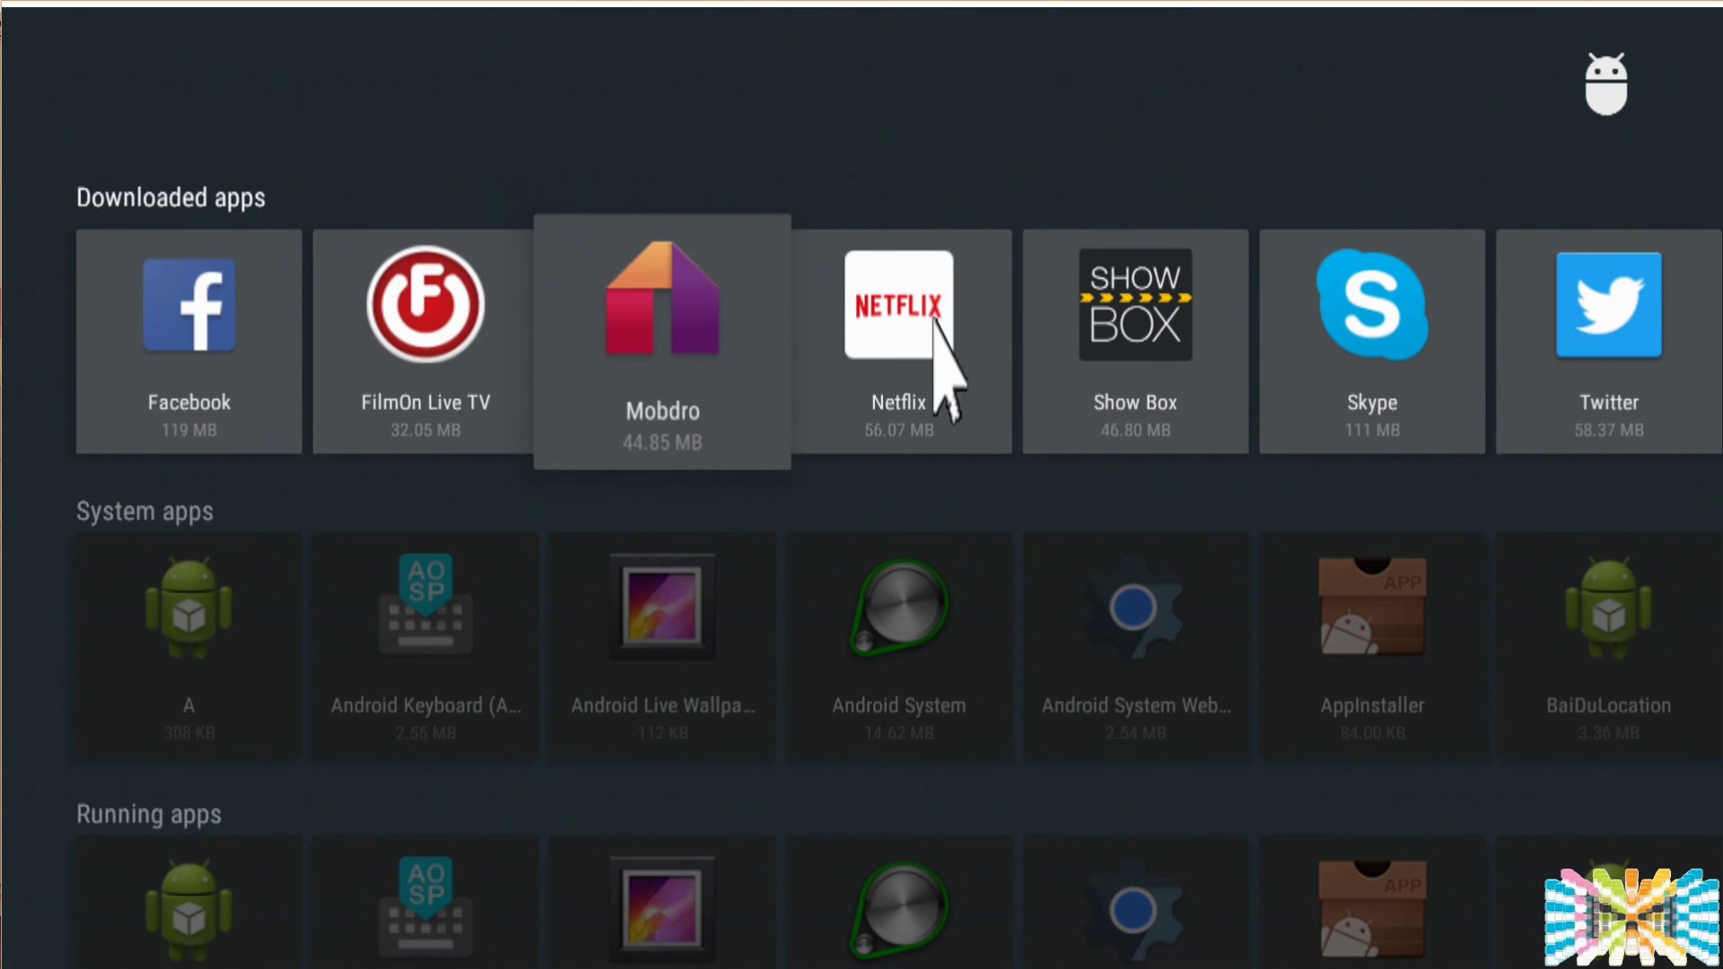
key(Escape)
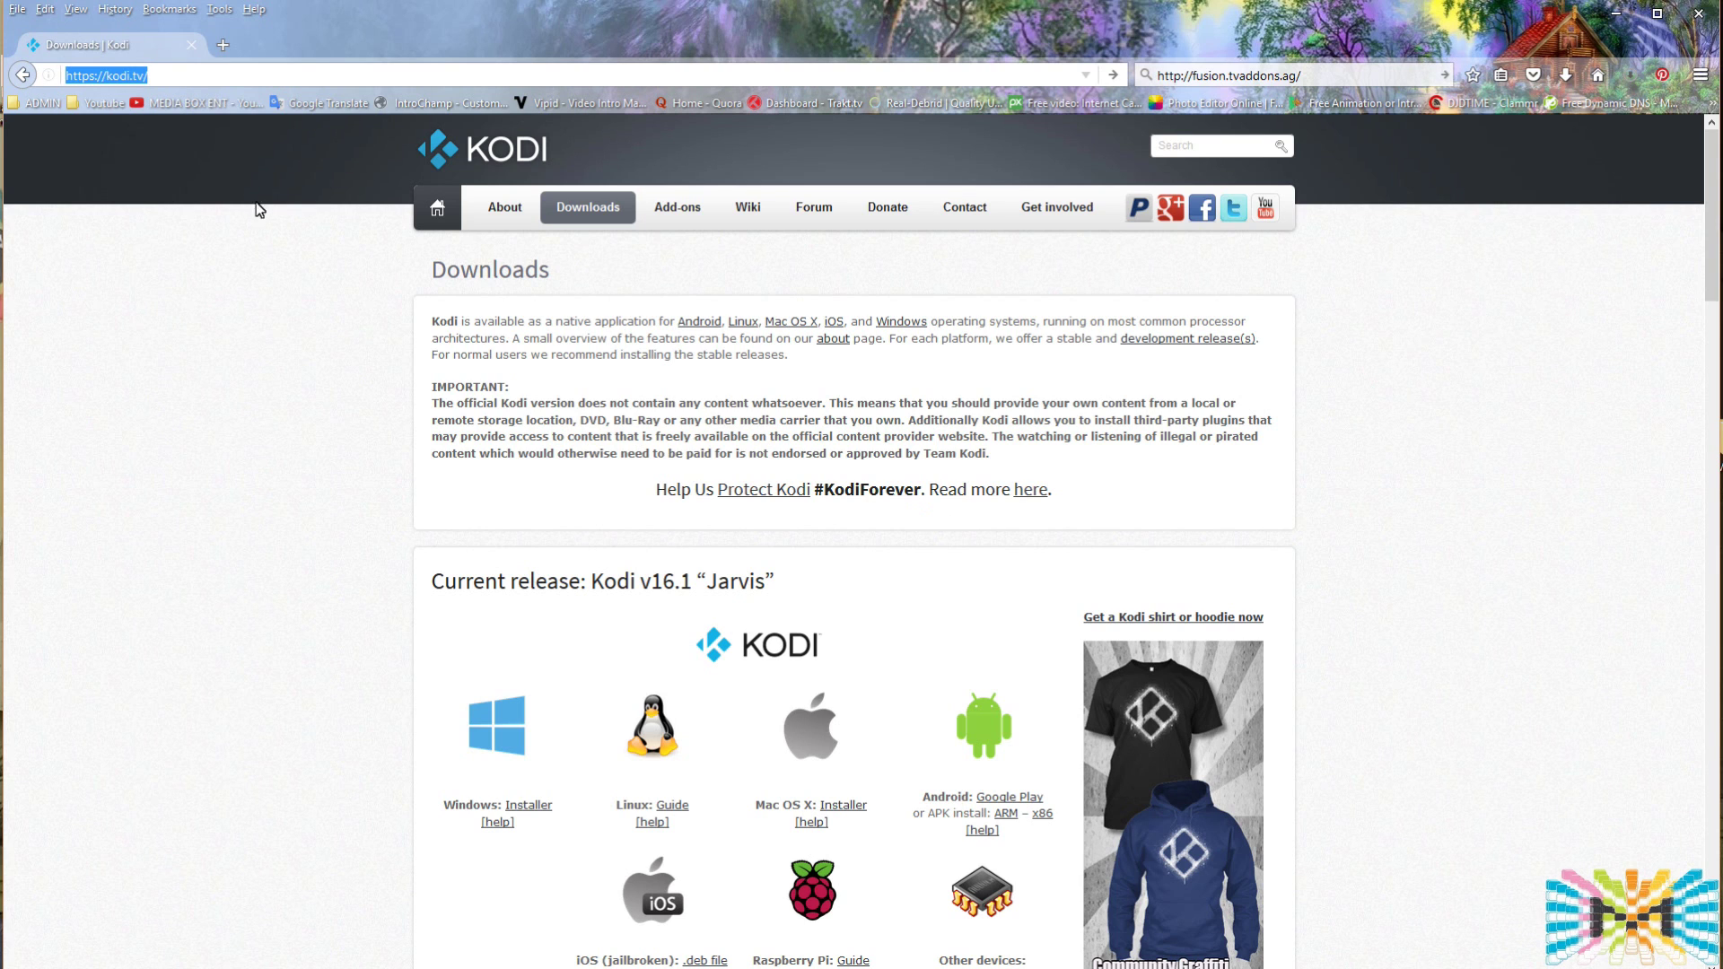
Step: On the Kodi website's Downloads page, download the Android ARM beta build of Kodi v17.0 Krypton and save the APK file
click(184, 77)
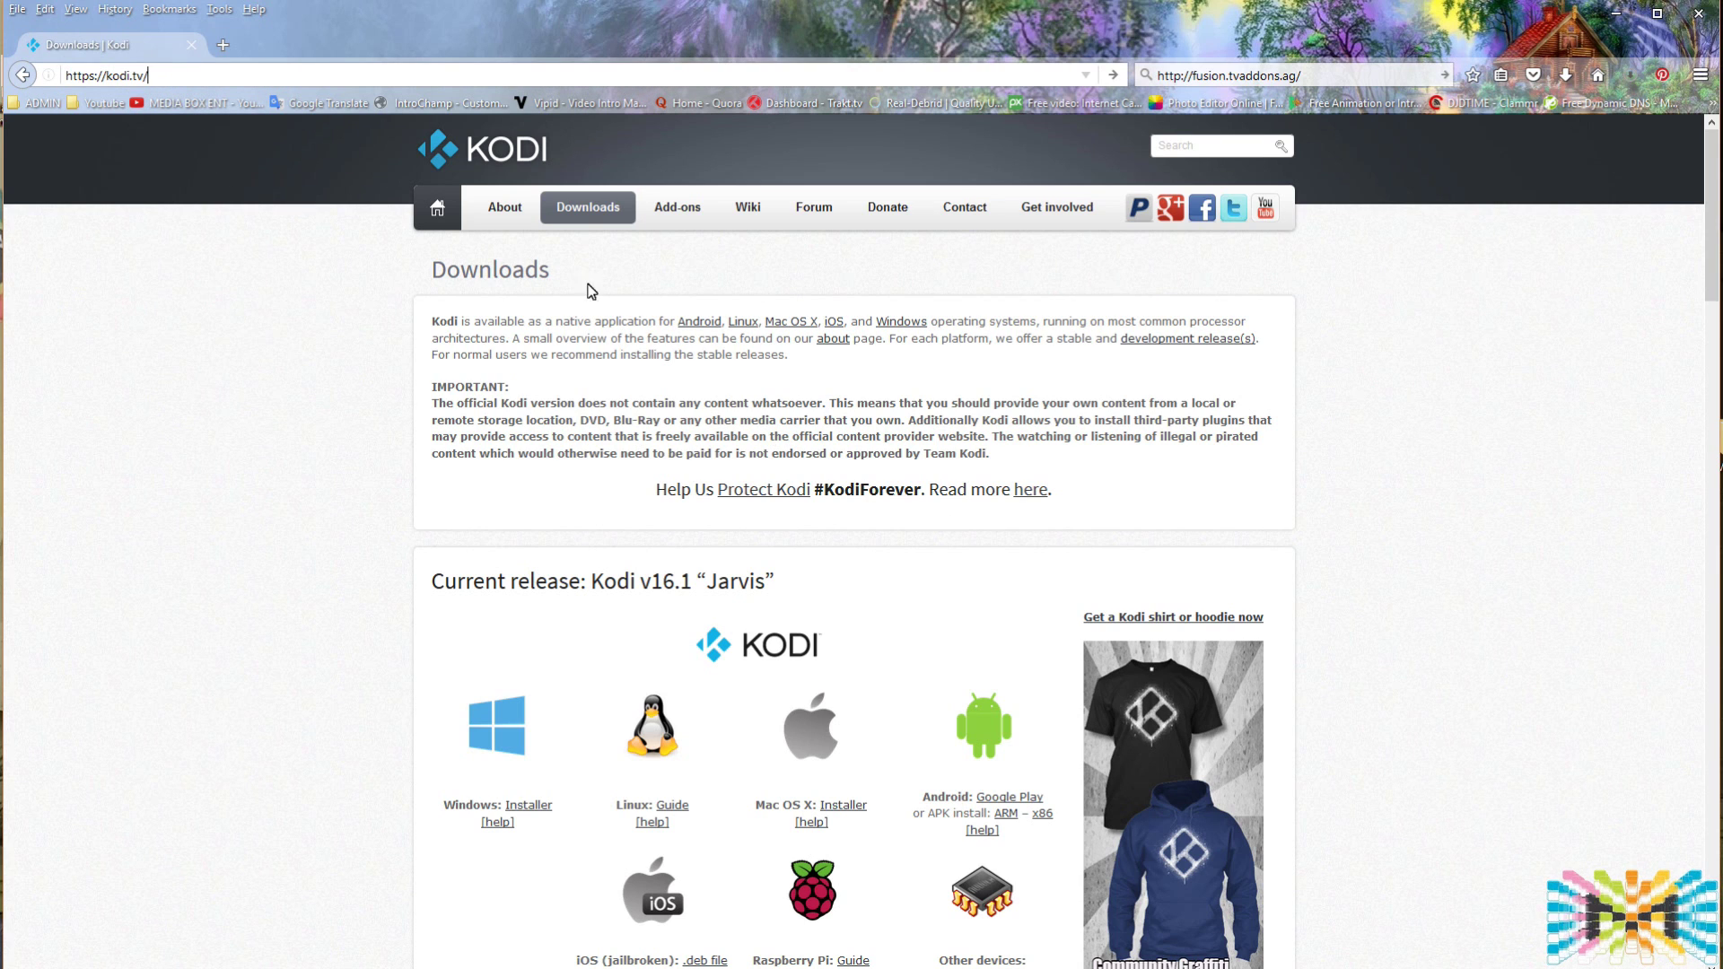
click(589, 208)
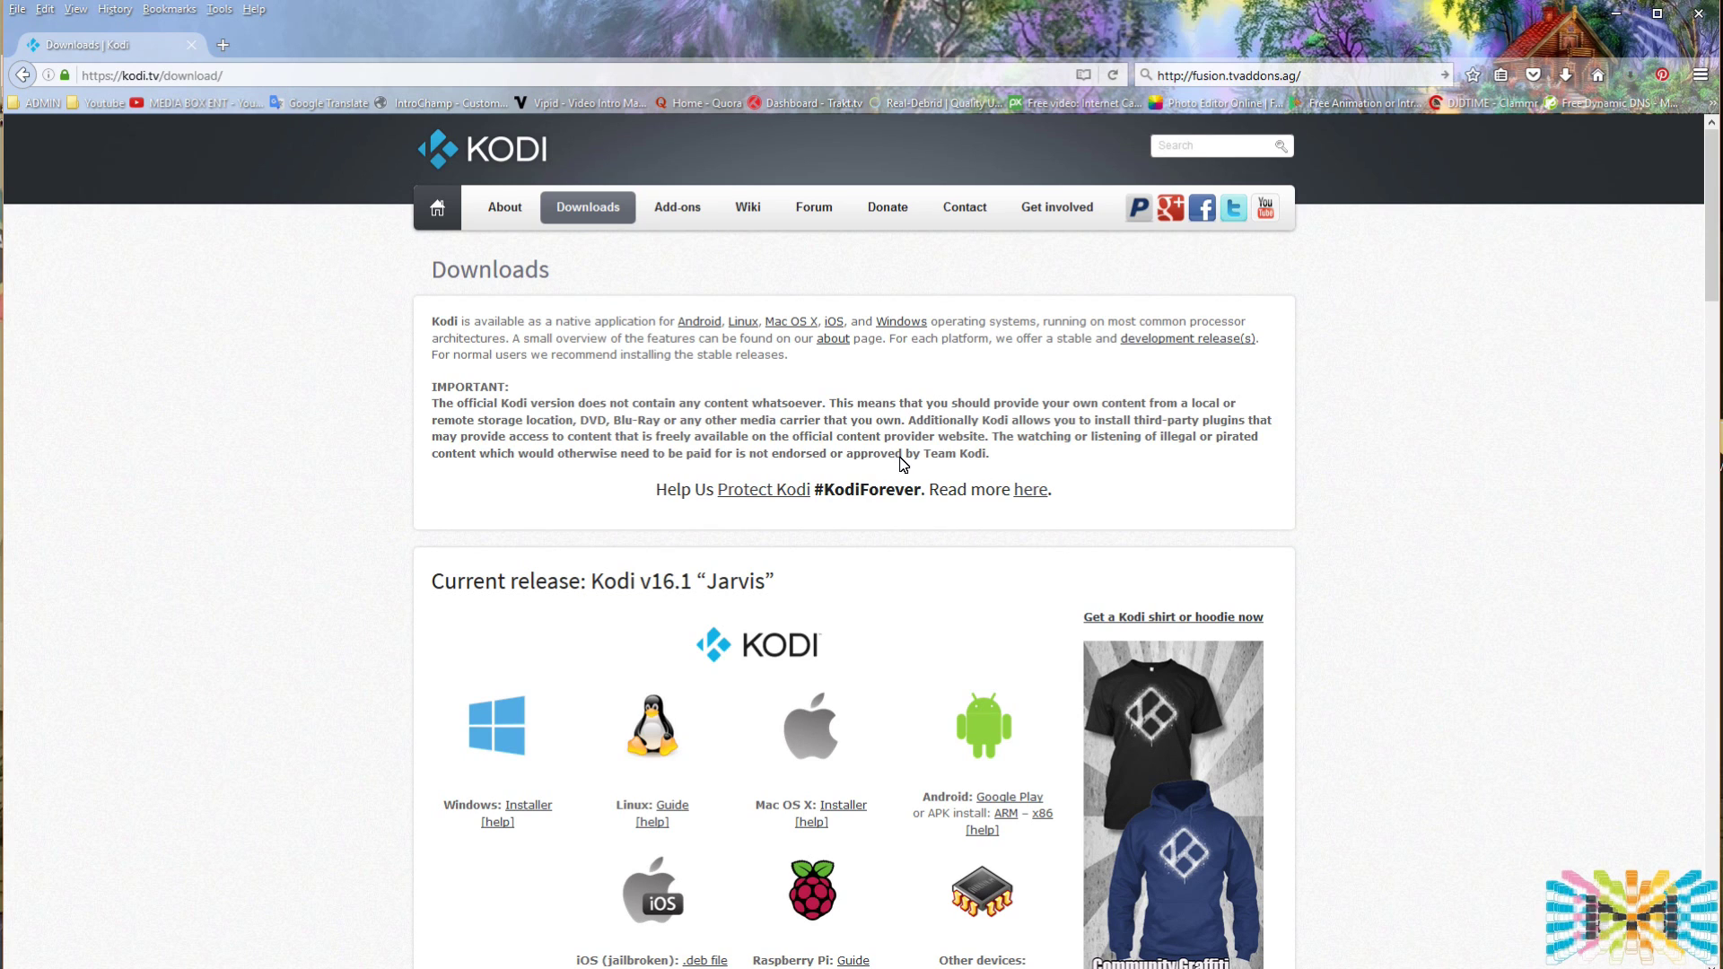
scroll(829, 418, down, 5)
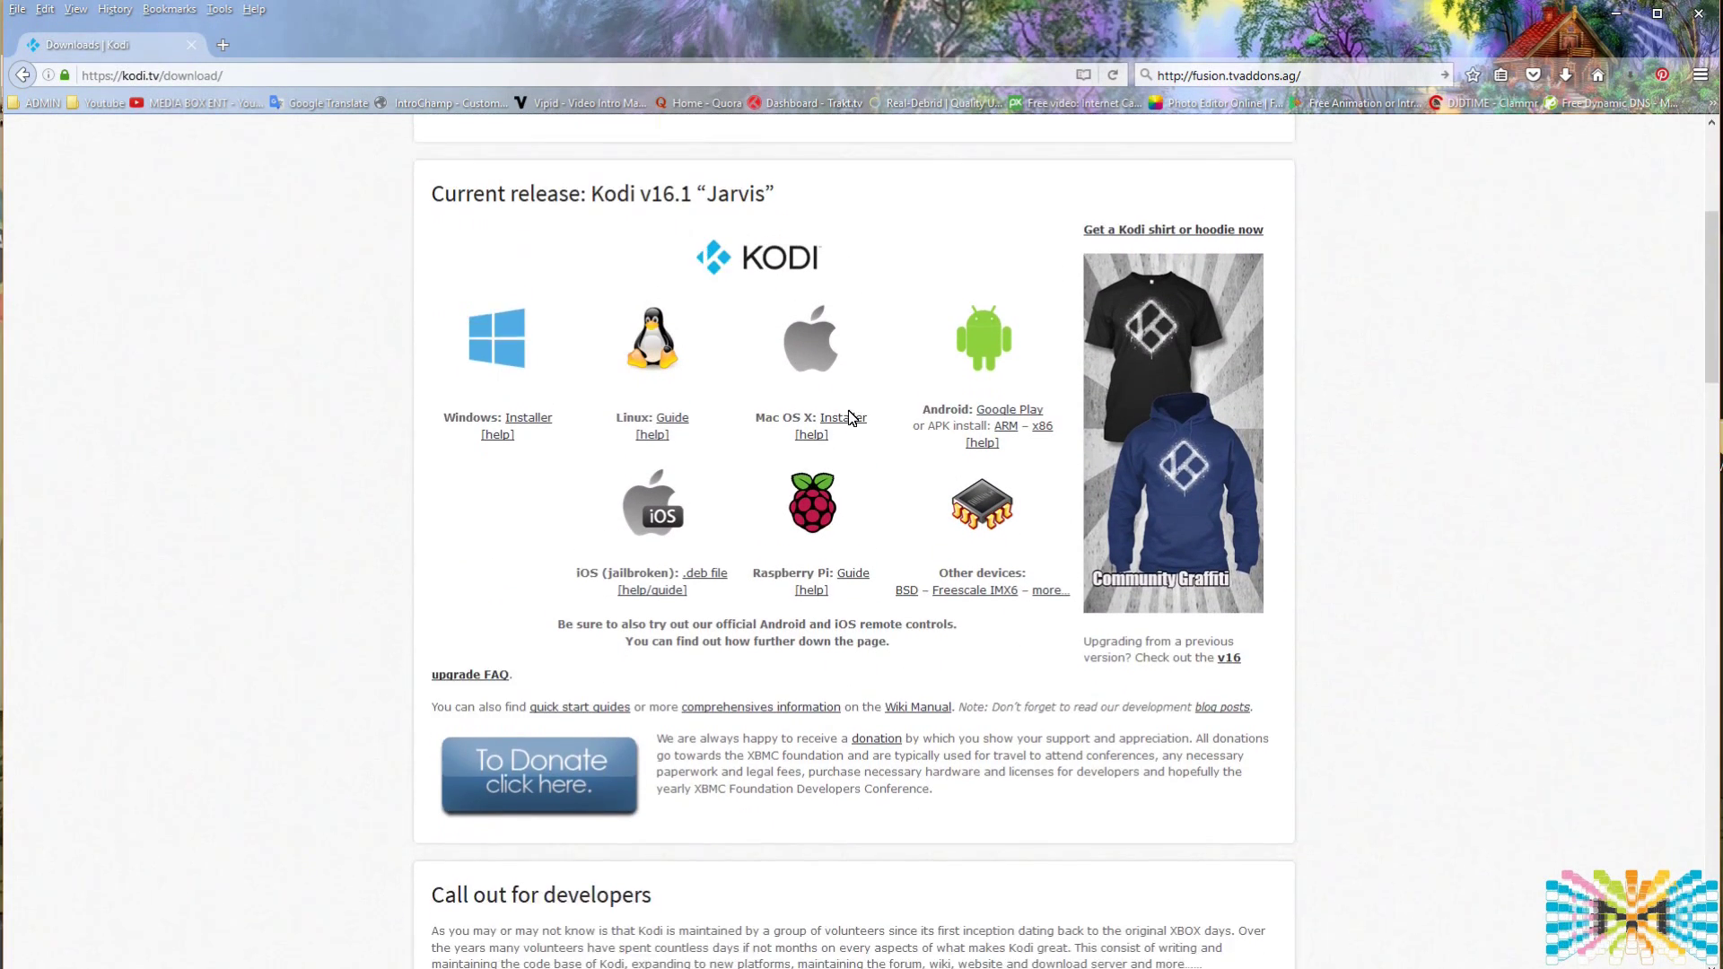
scroll(624, 355, up, 2)
scroll(752, 404, down, 5)
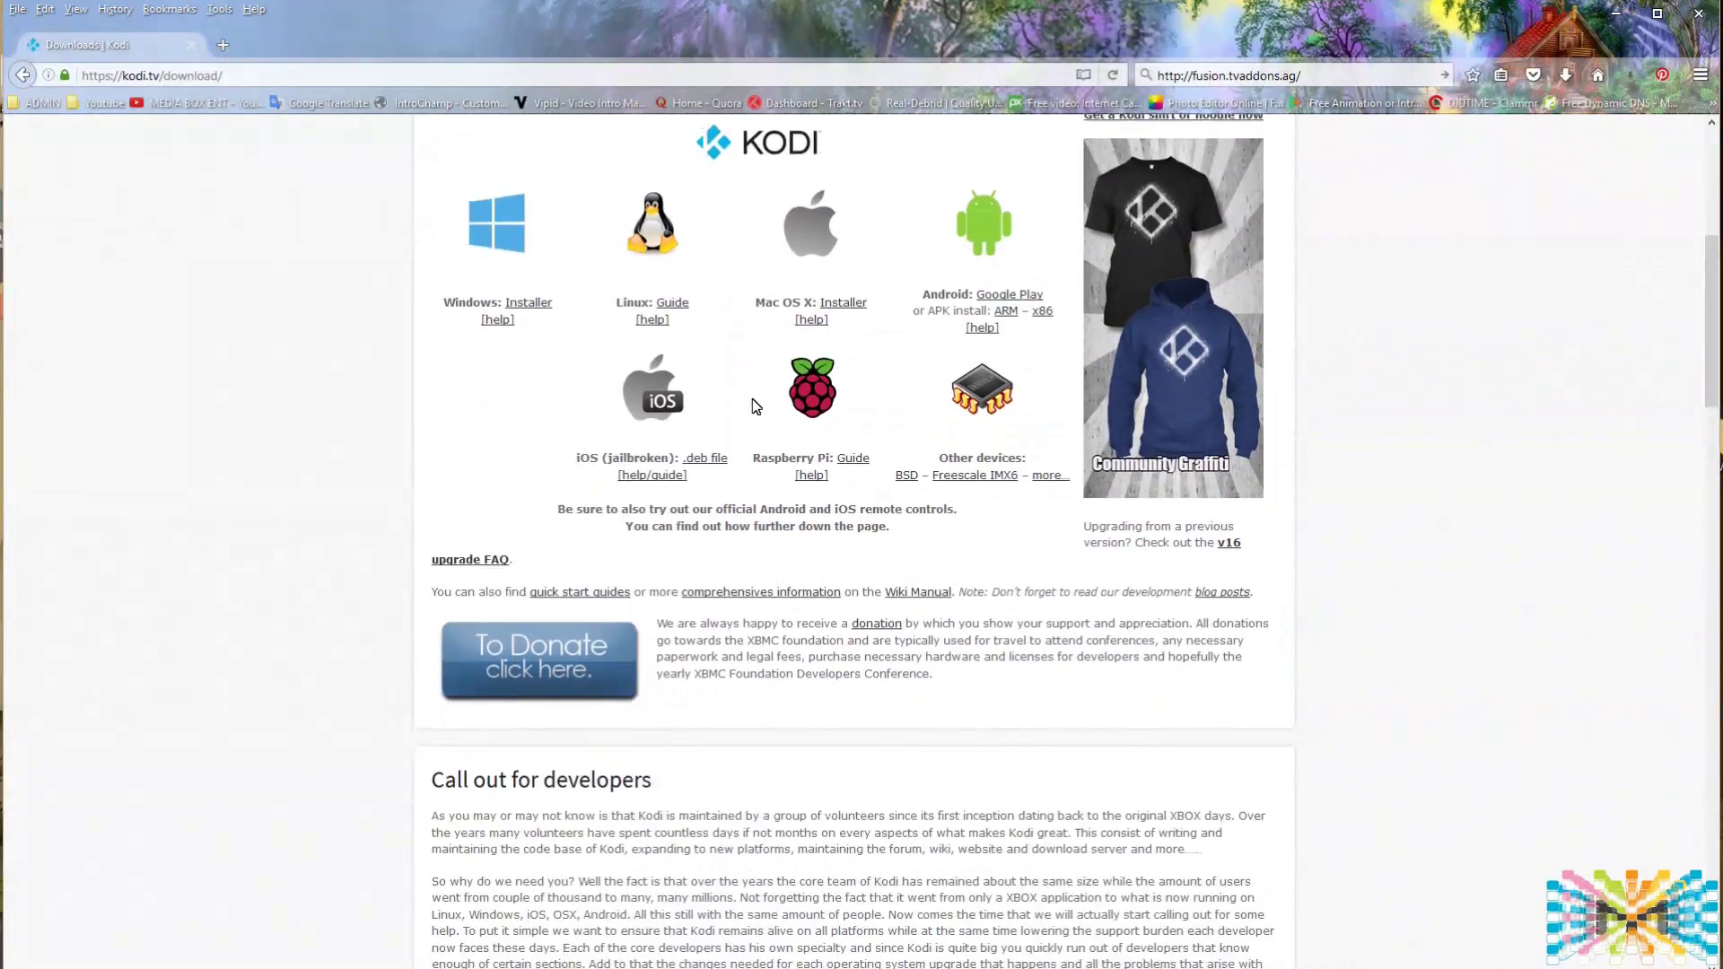
scroll(754, 406, down, 8)
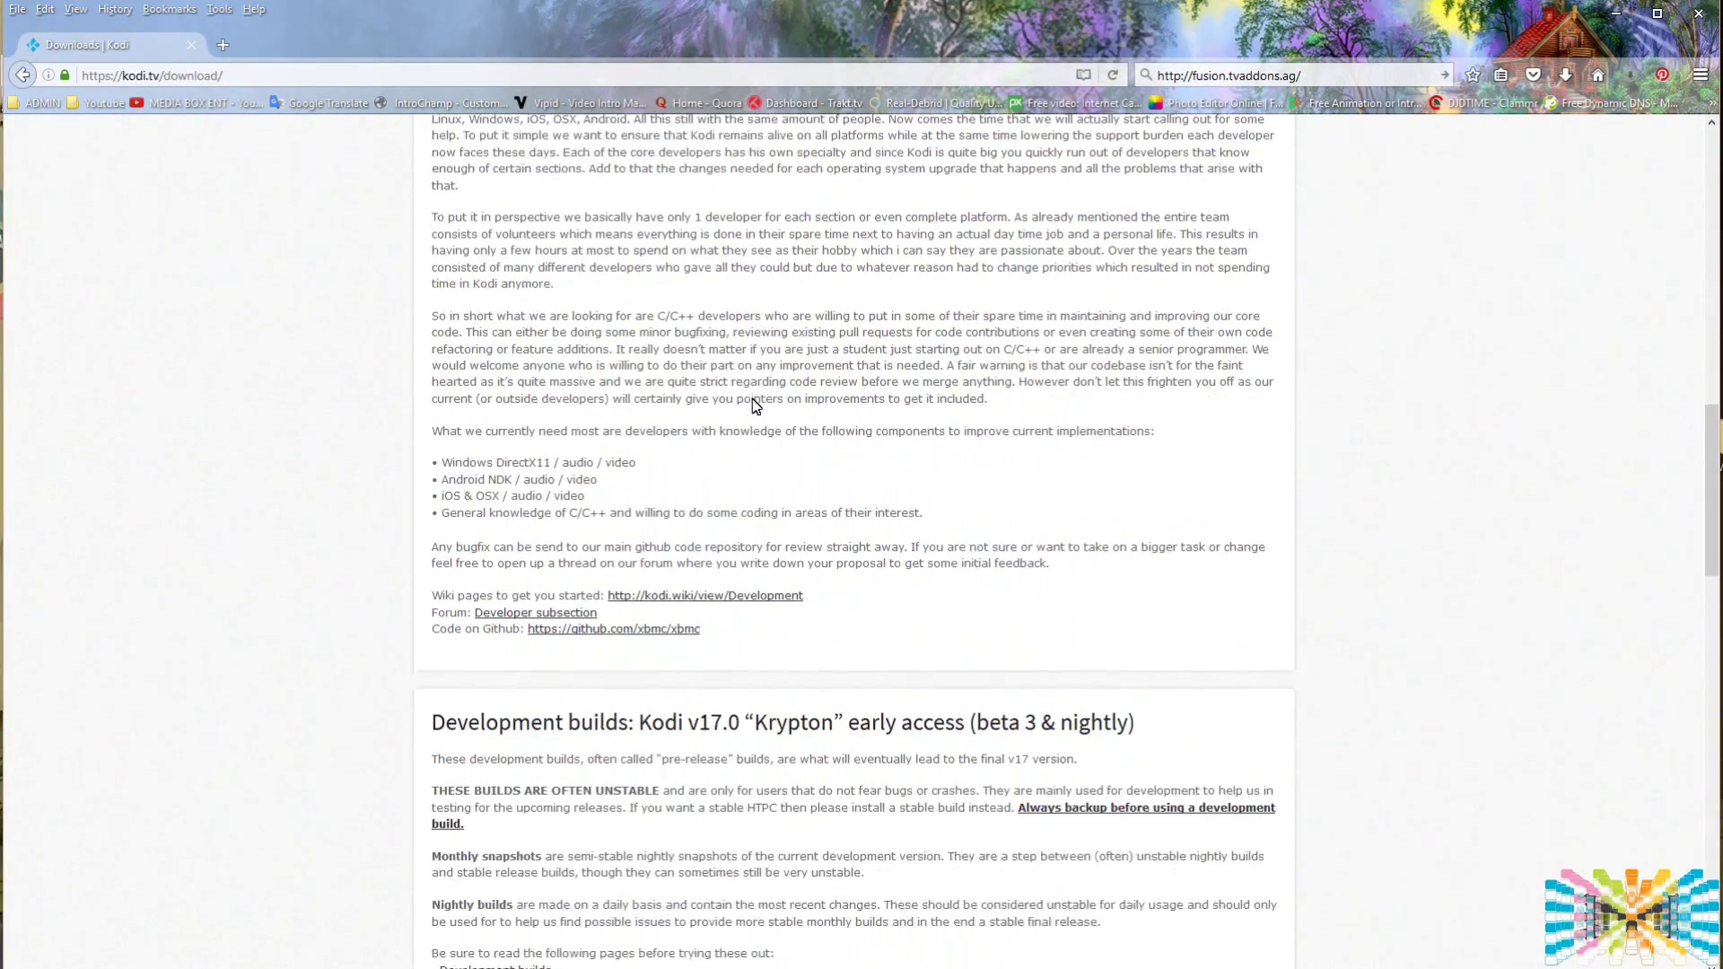
scroll(757, 407, down, 5)
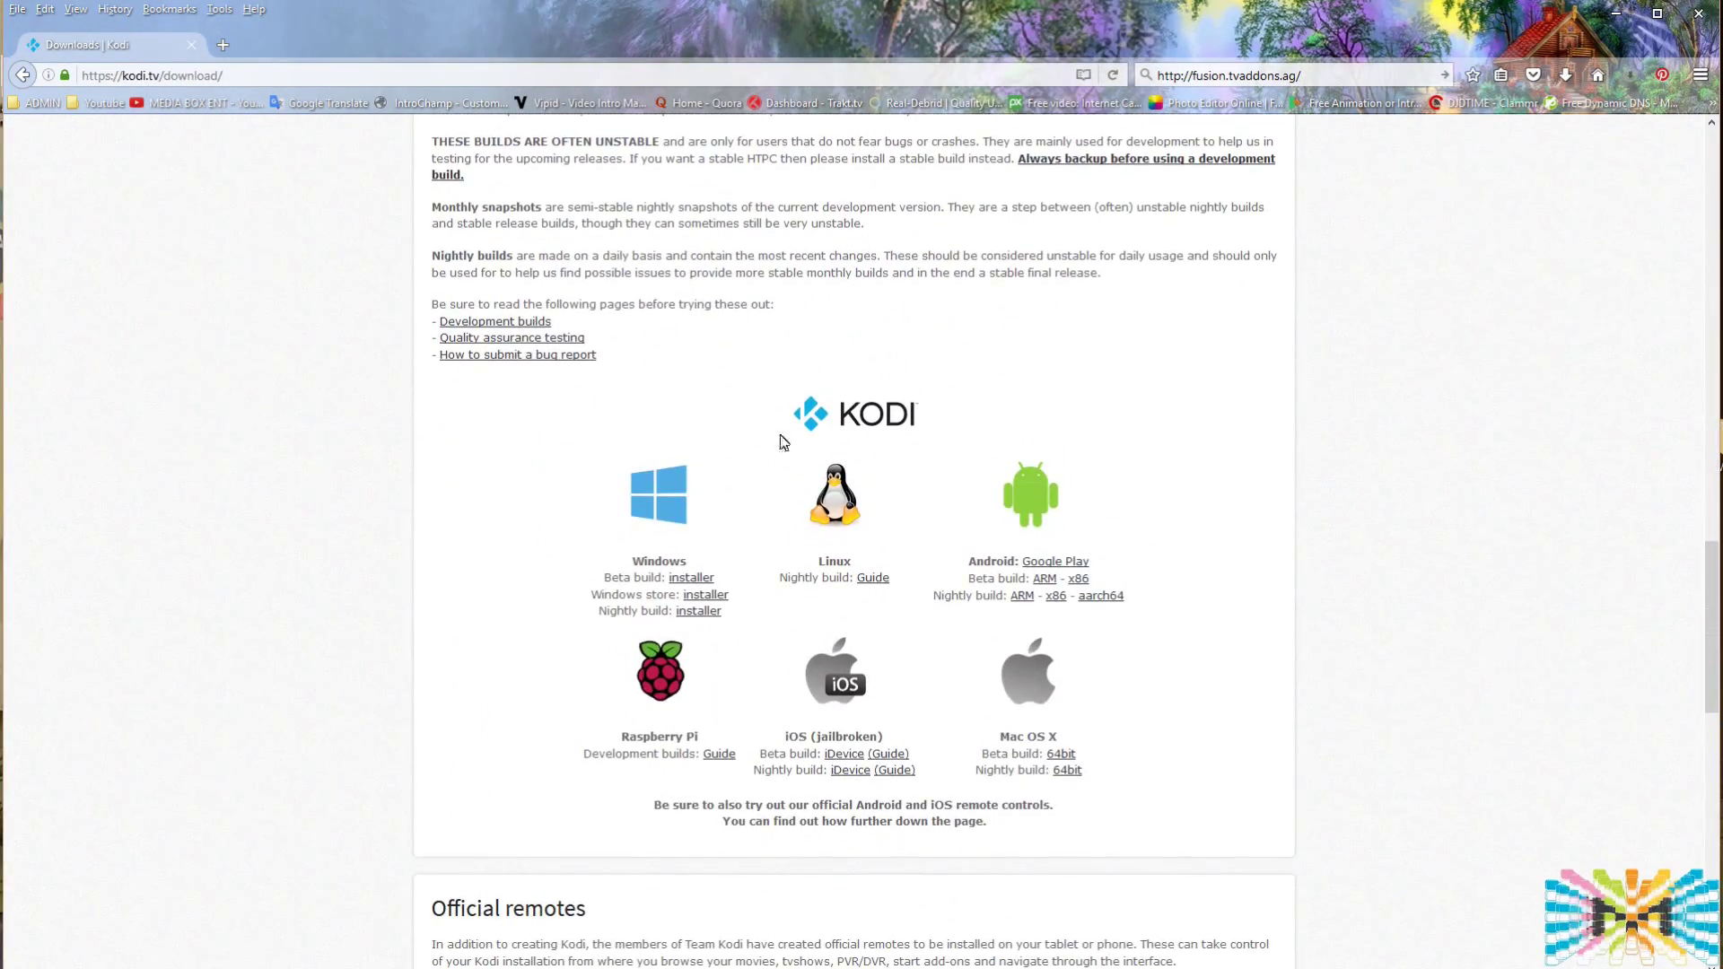
scroll(782, 441, up, 2)
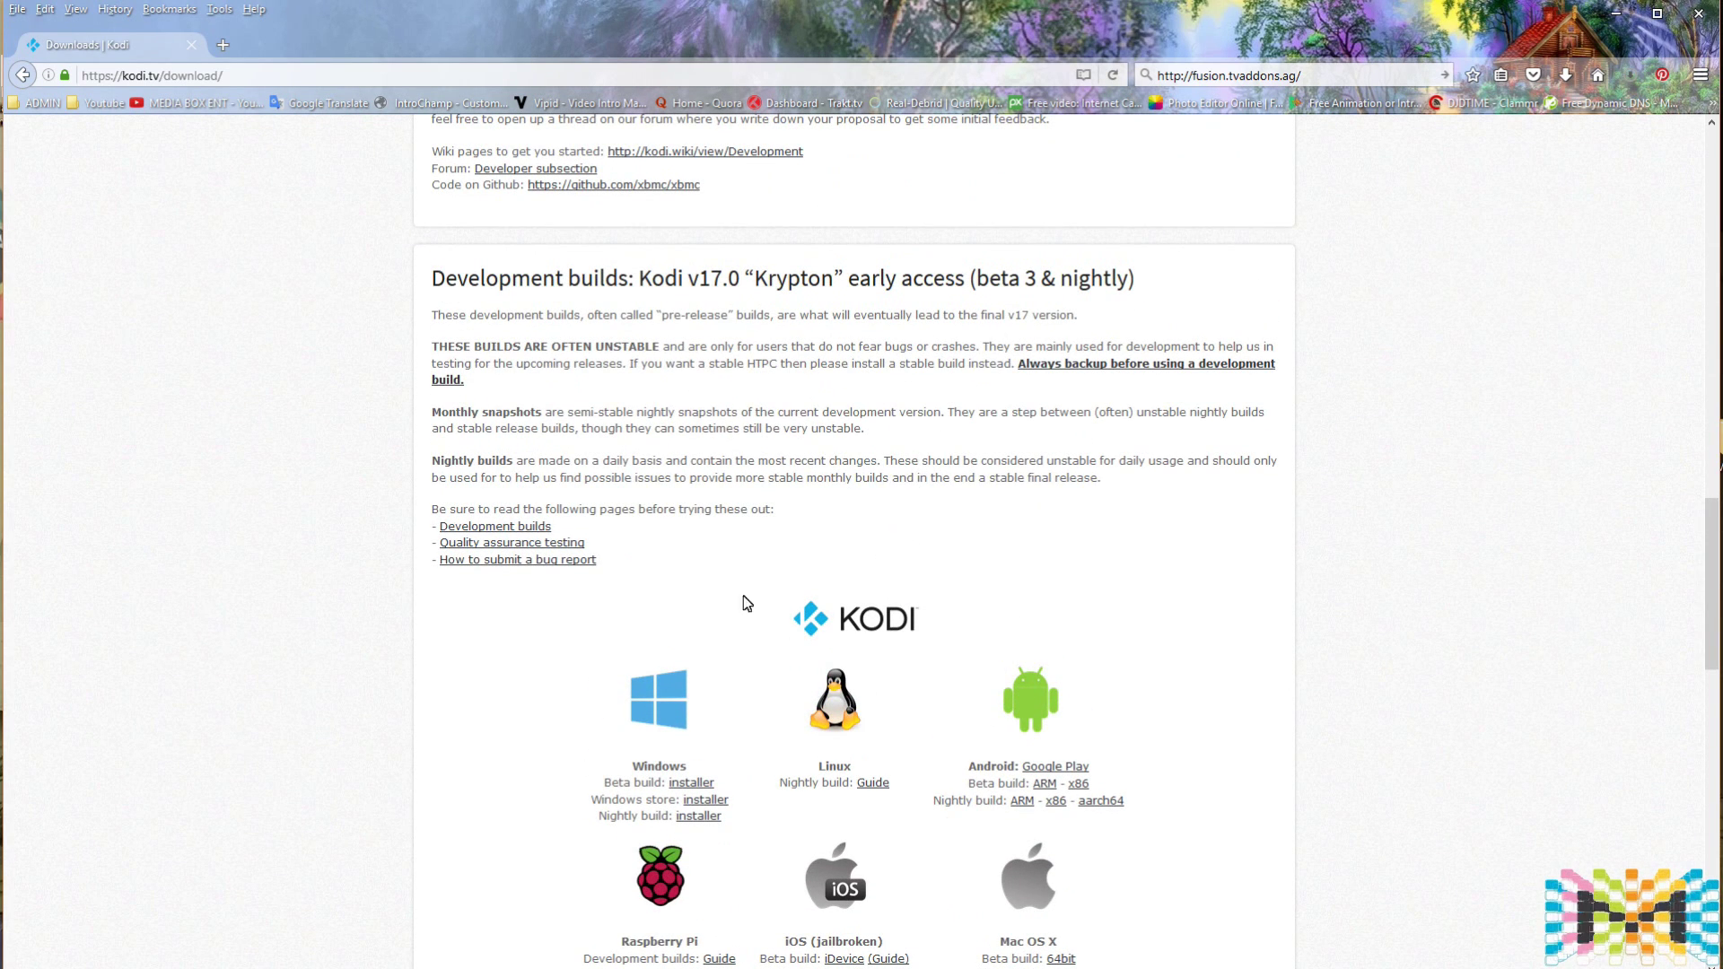
scroll(709, 602, down, 3)
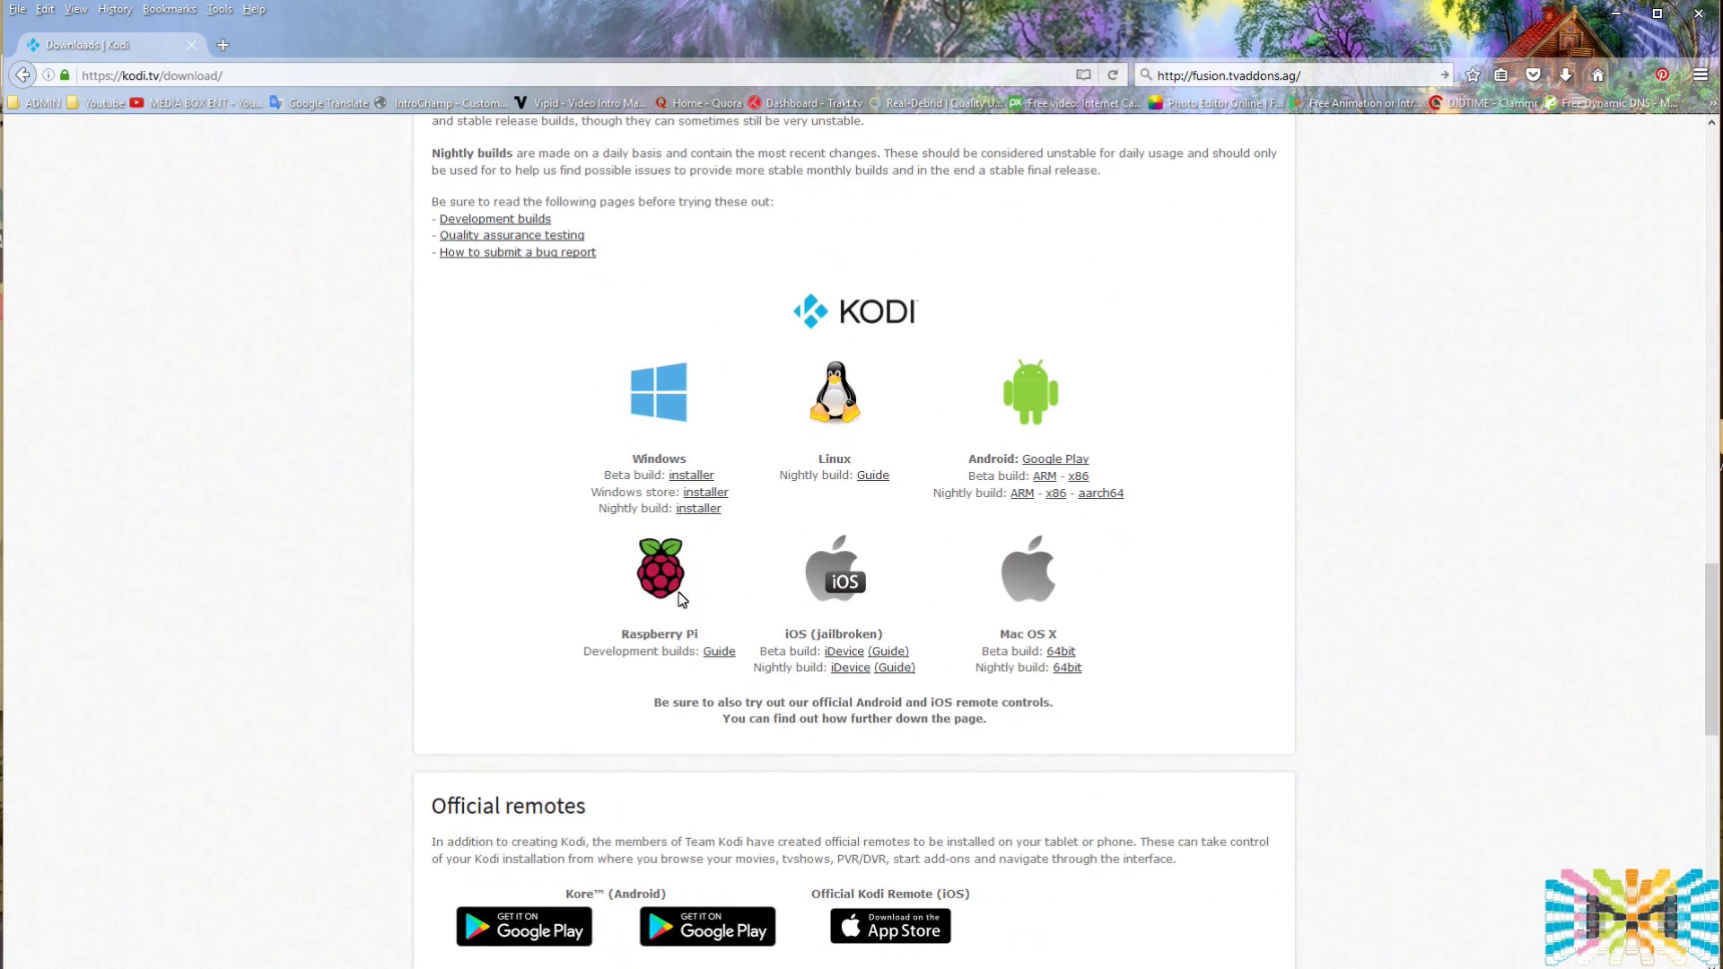
click(1047, 476)
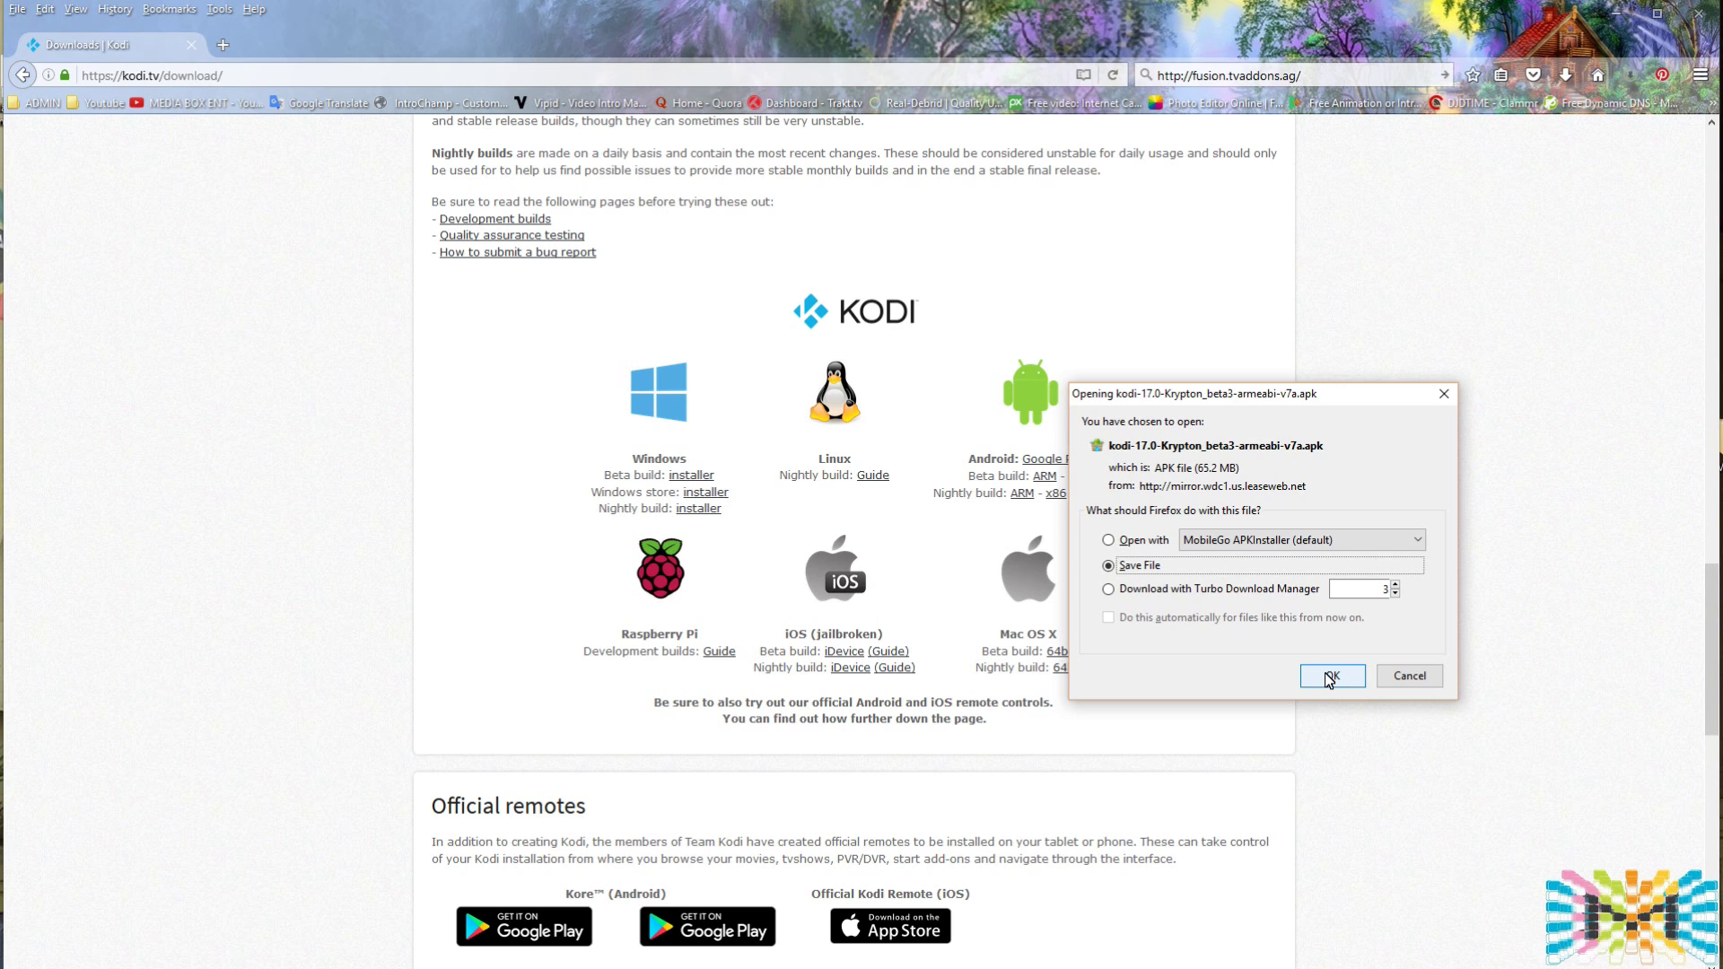
click(1329, 677)
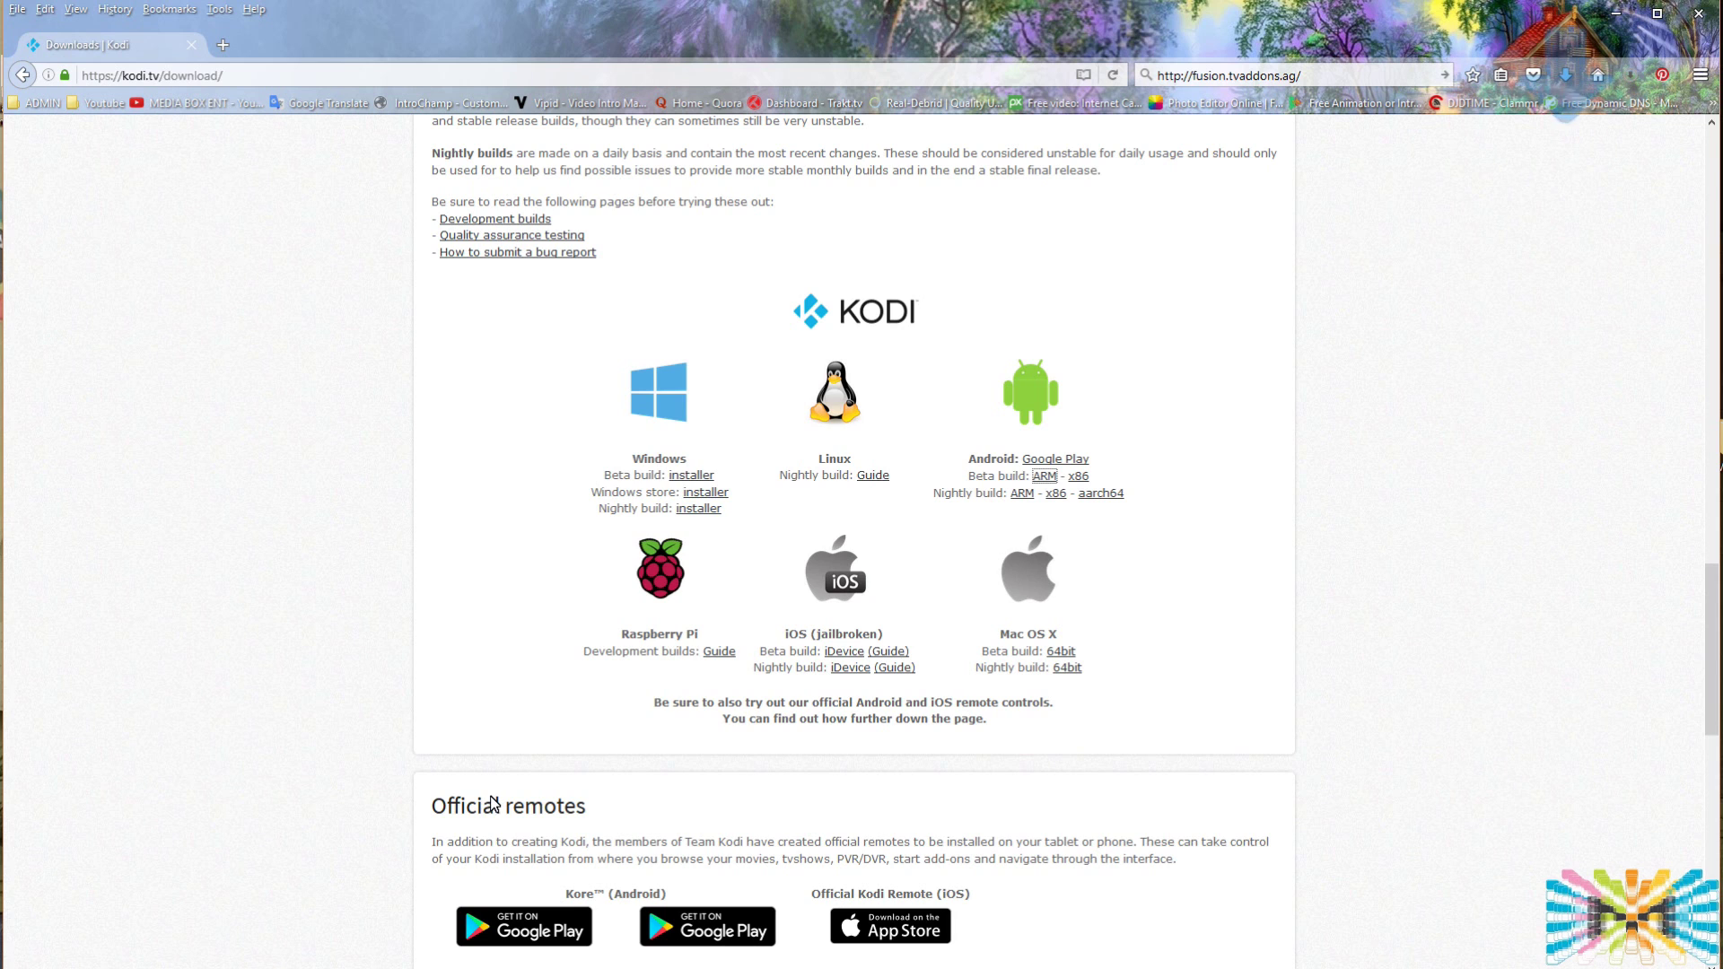
Step: Copy the newest downloaded Kodi 17.0 Krypton beta 3 APK to the USB drive NEW VOLUME (E:)
key(alt+Tab)
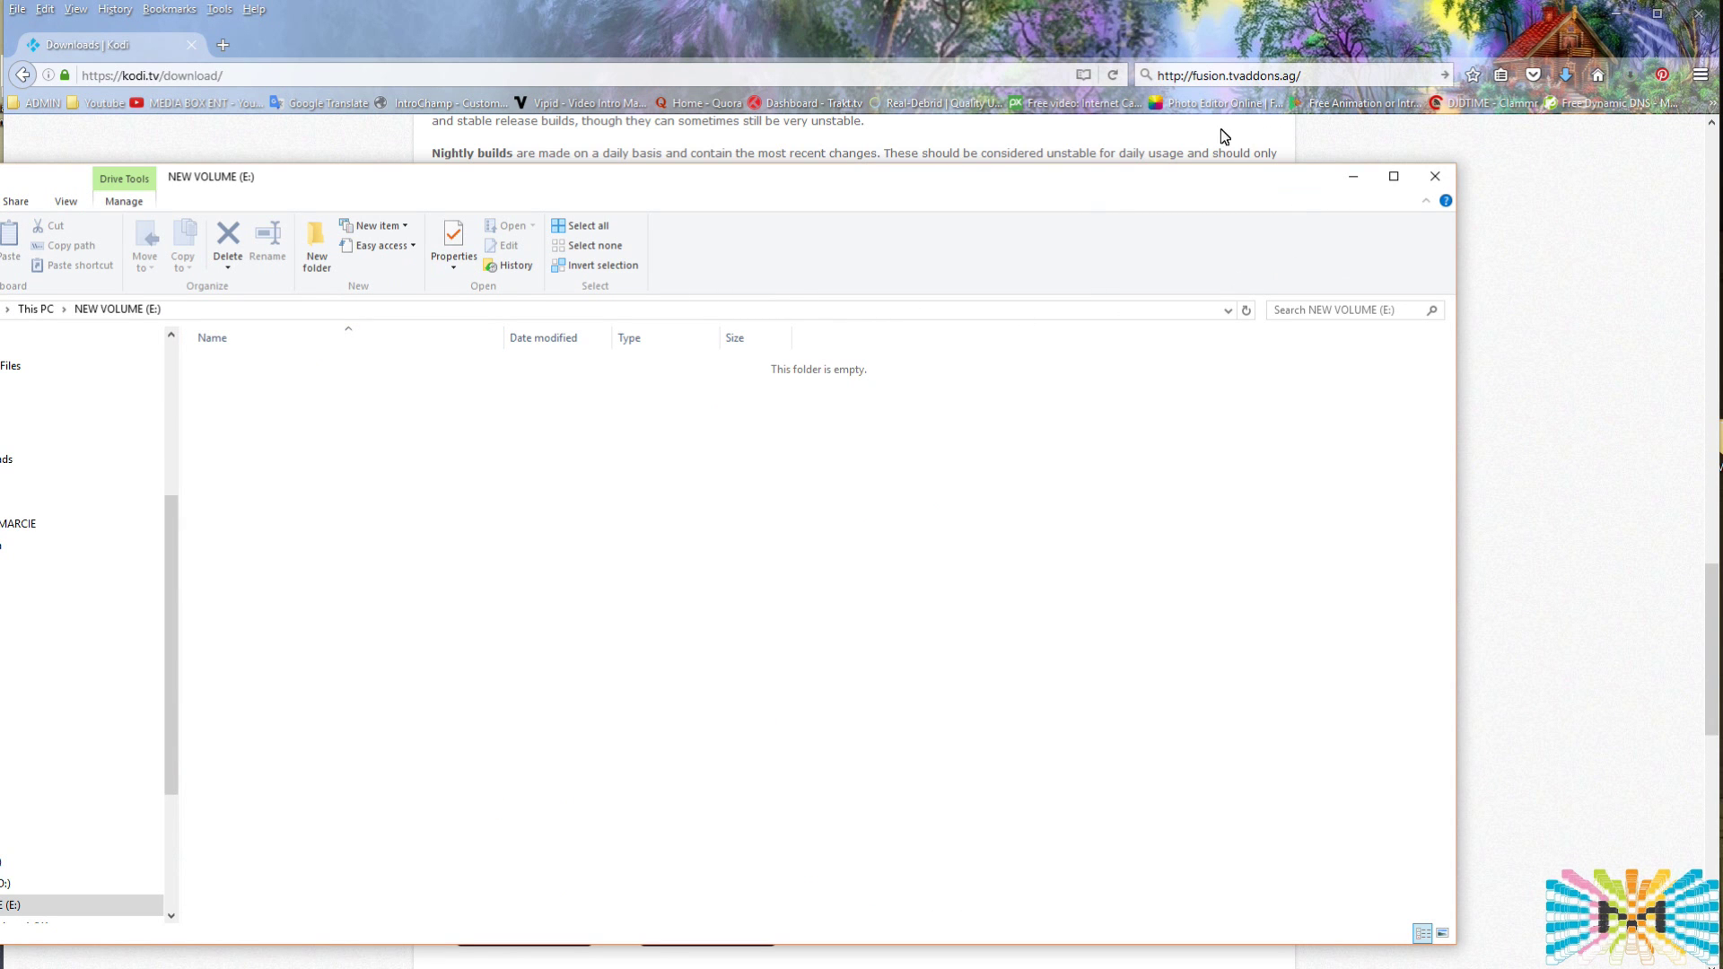
click(1565, 74)
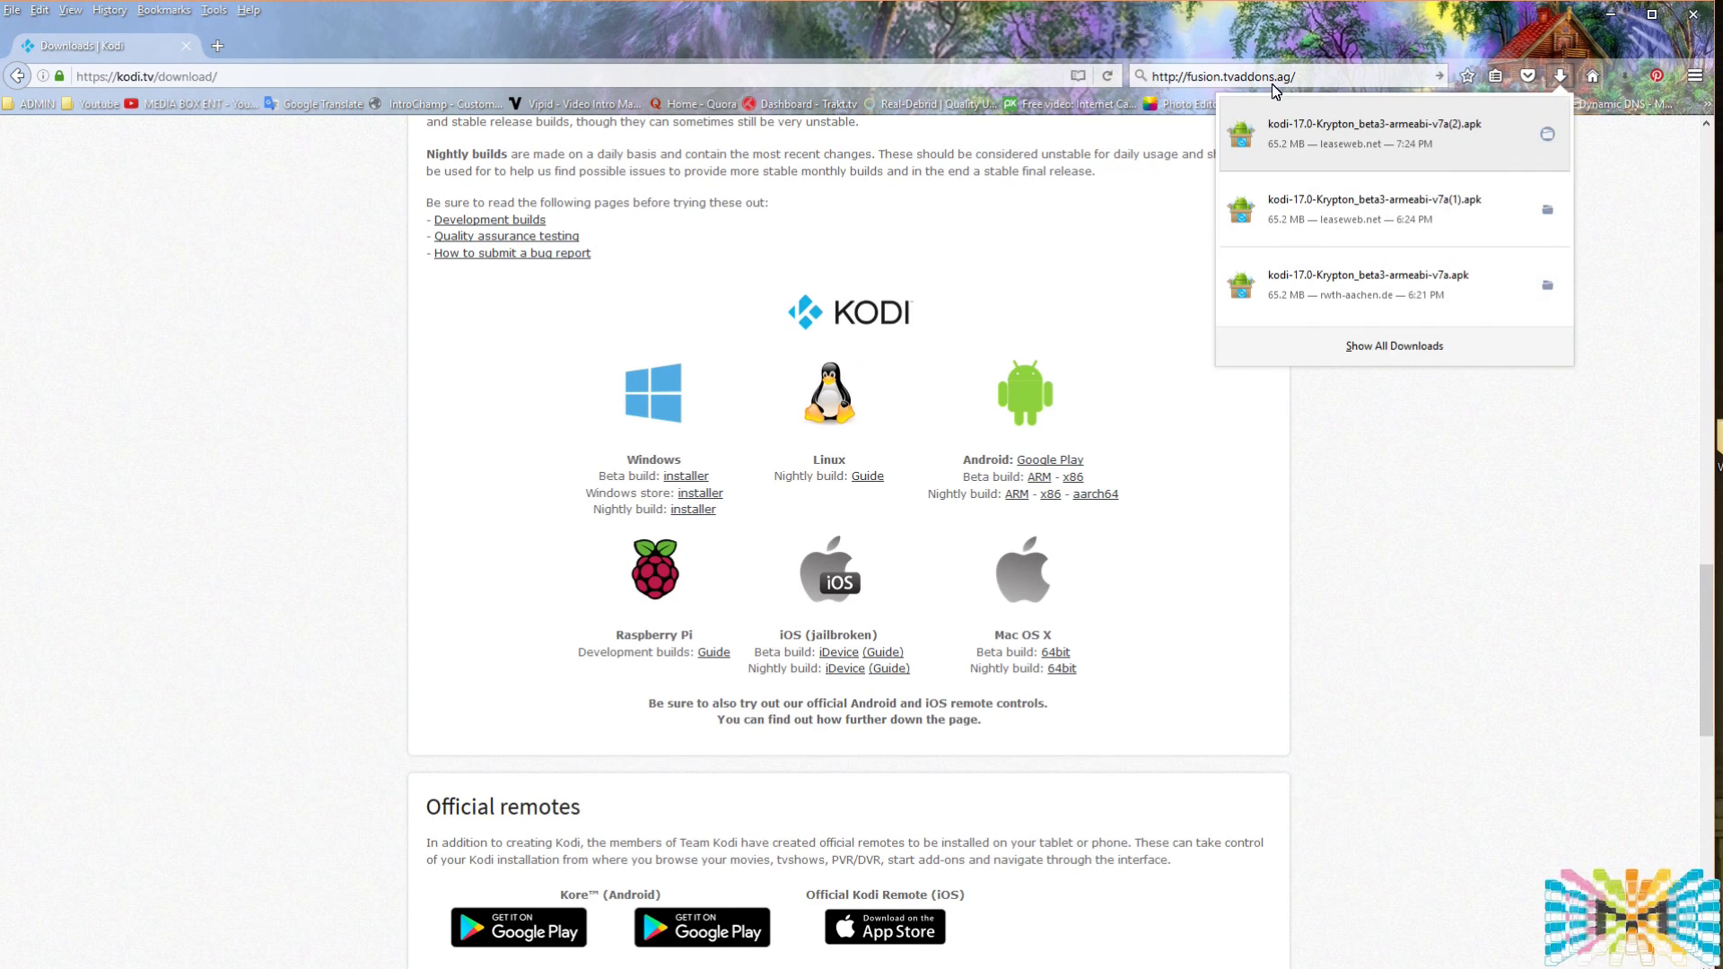
drag(1260, 77, 1458, 335)
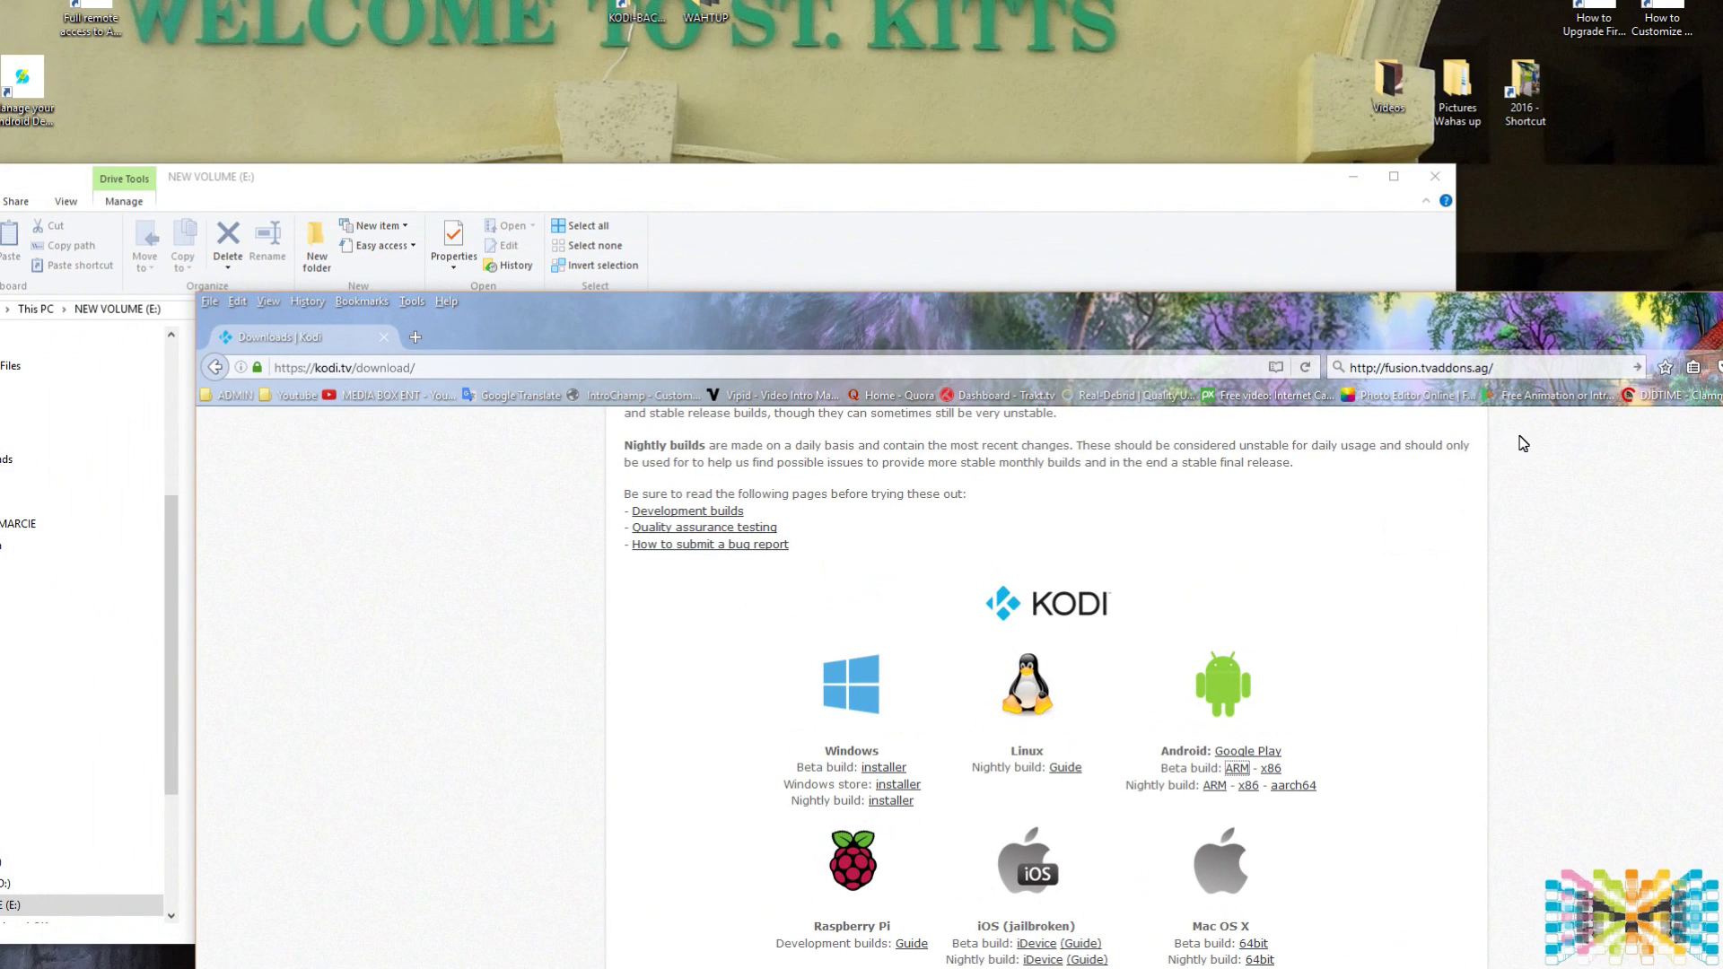
drag(1655, 325, 1453, 278)
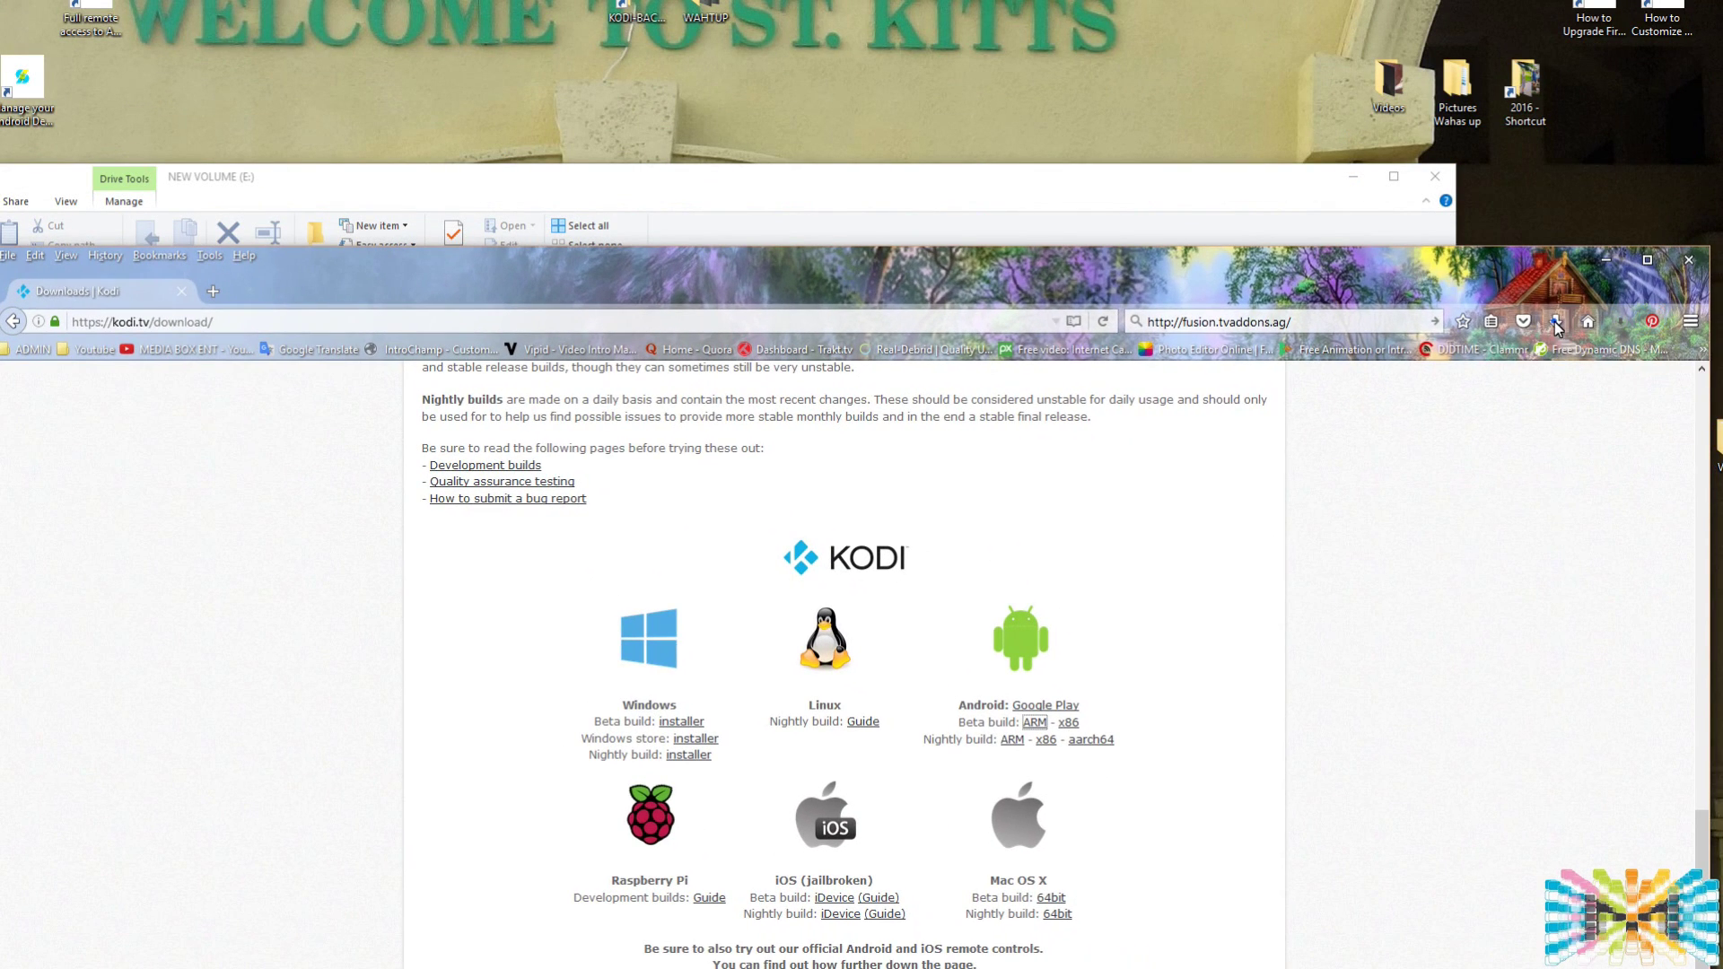
click(1556, 322)
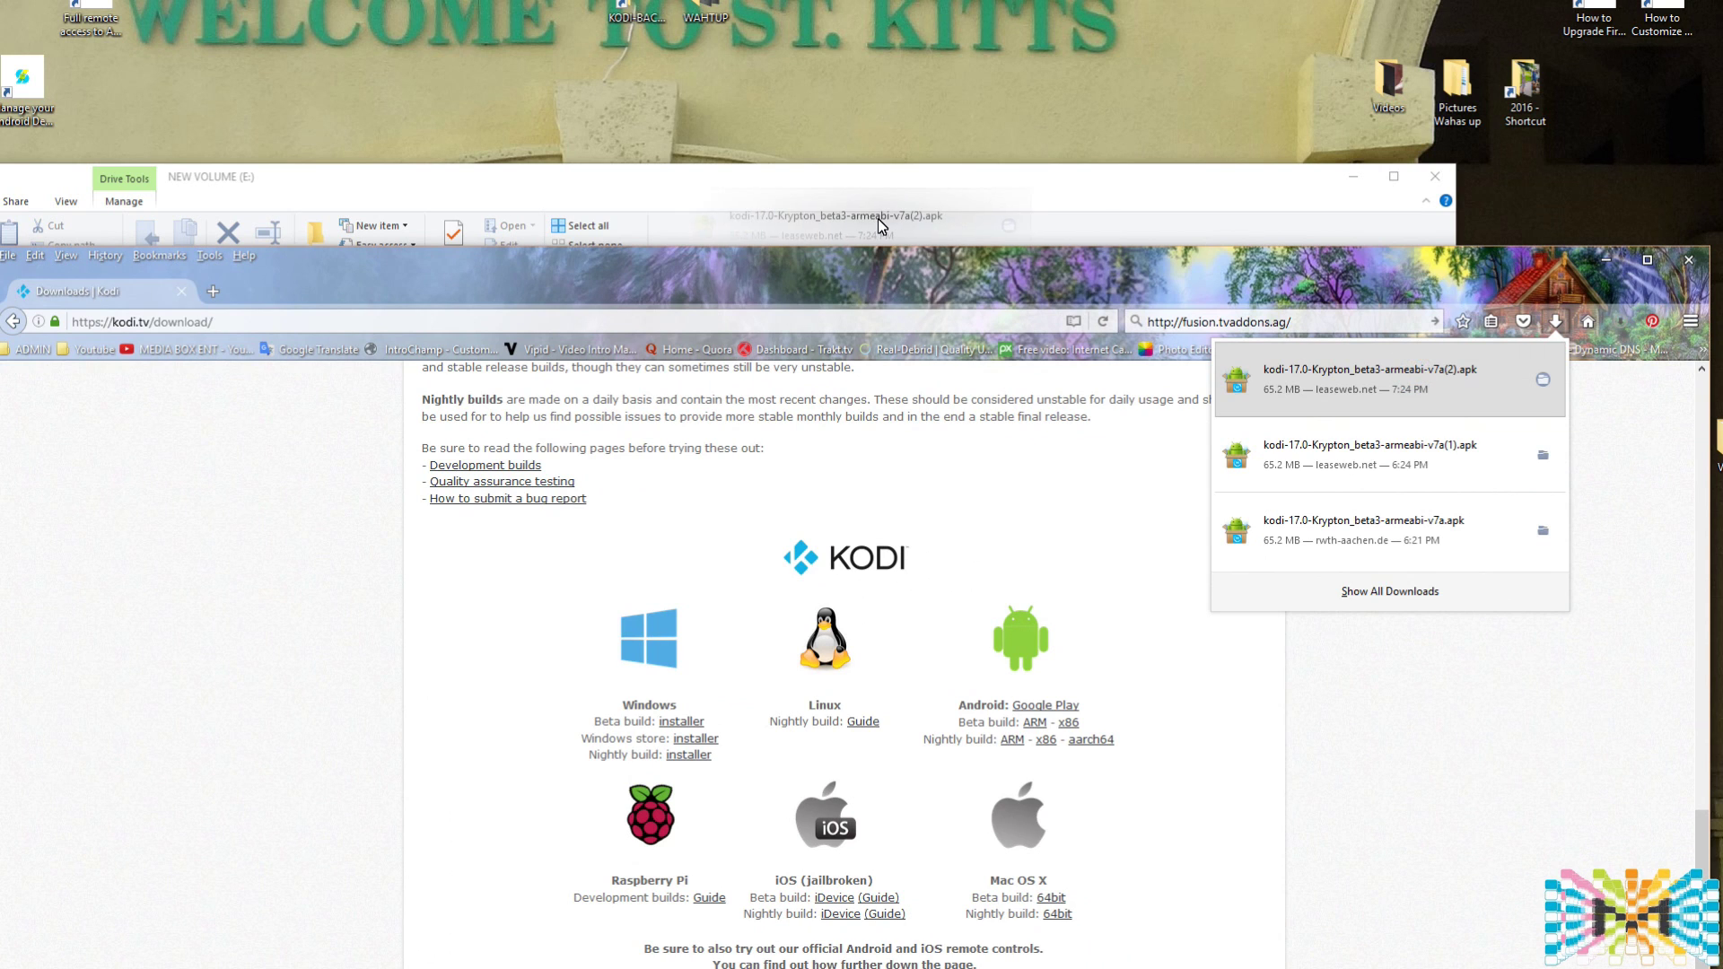
click(883, 222)
key(ctrl+v)
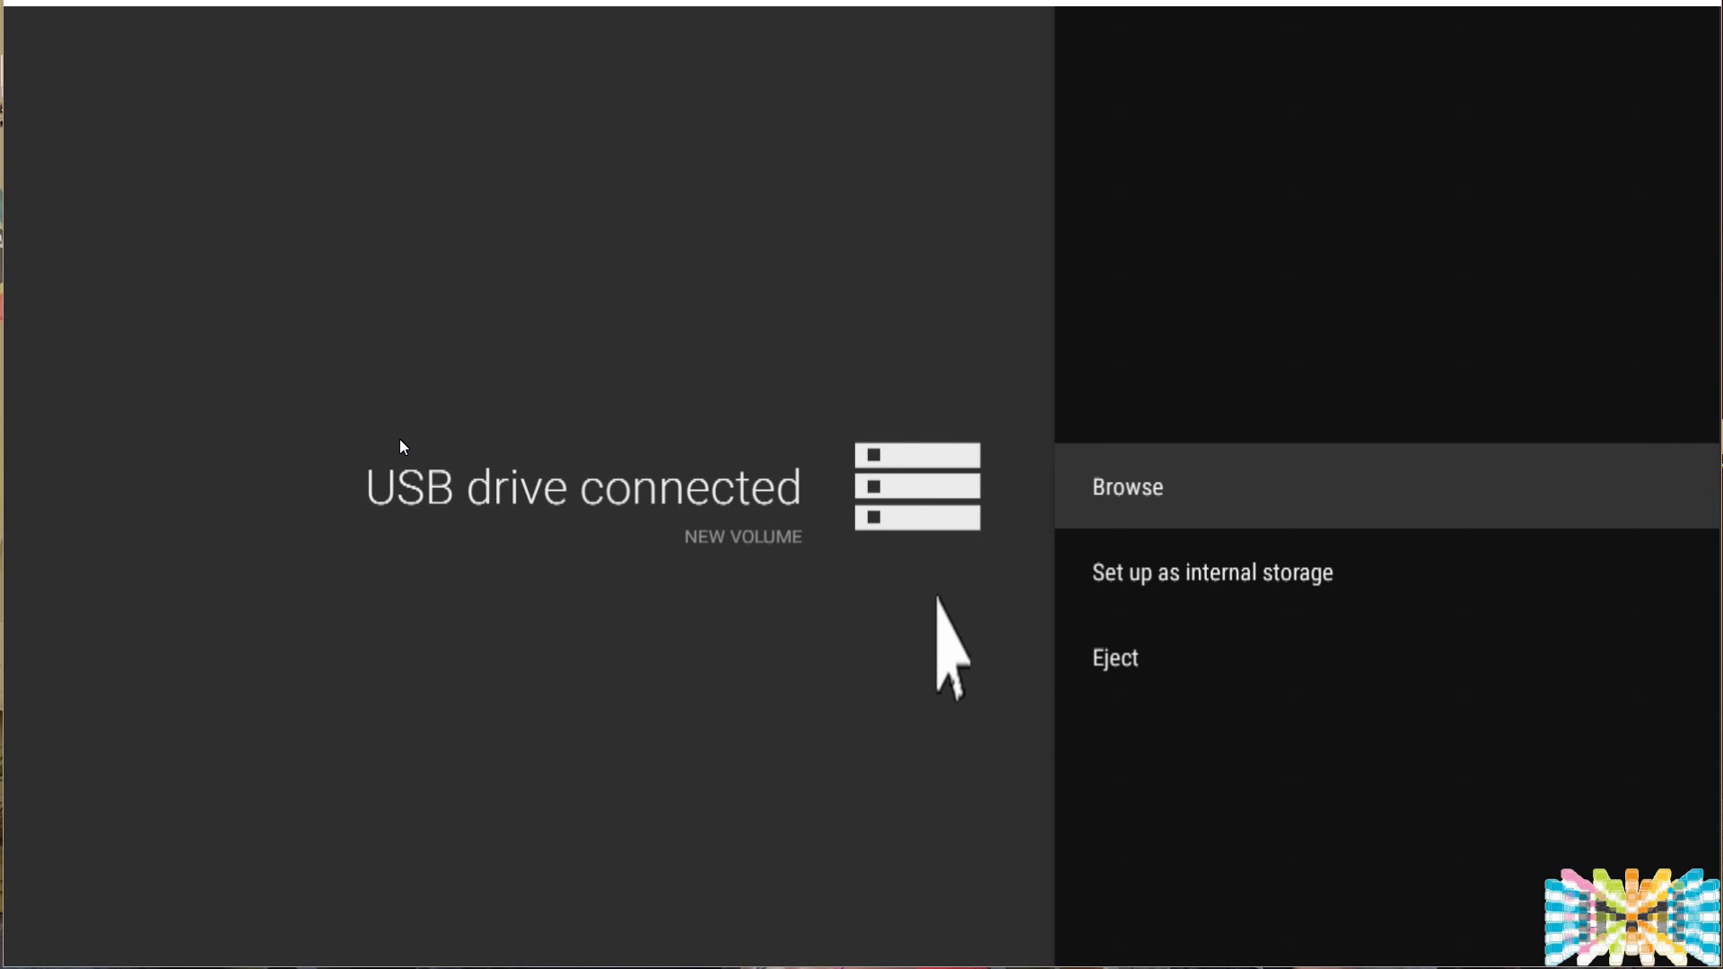
Step: Dismiss the USB drive notice on the TV box and open the Media device in FileBrowser
key(Escape)
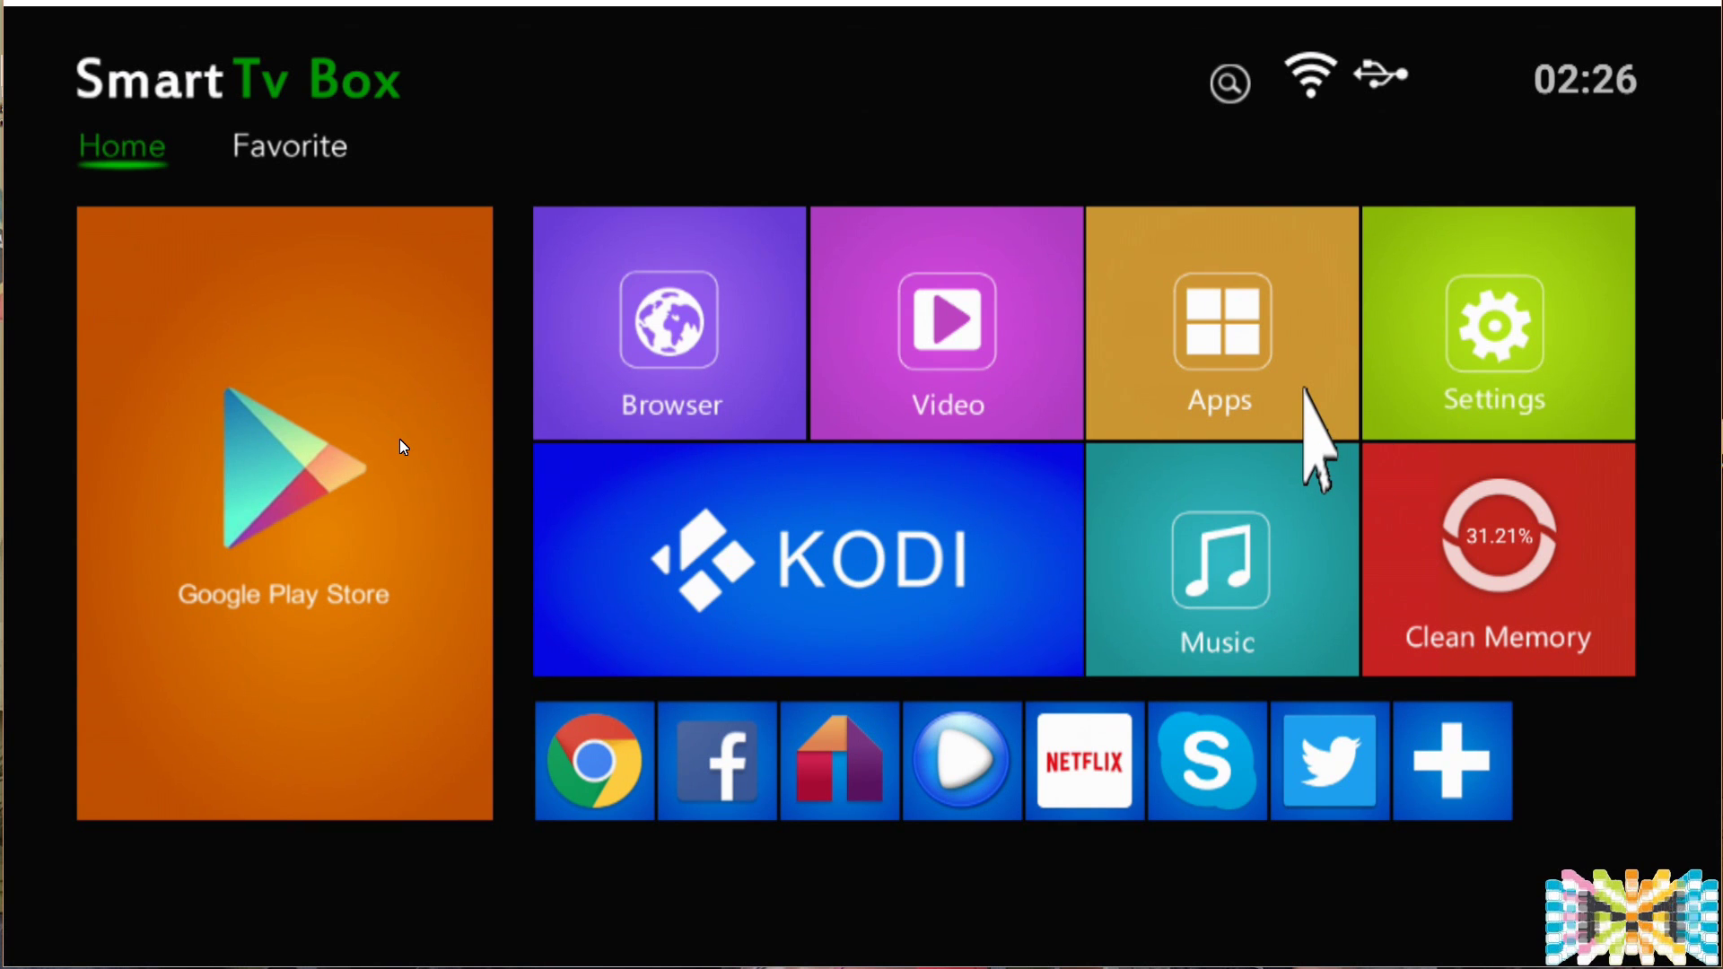
key(Return)
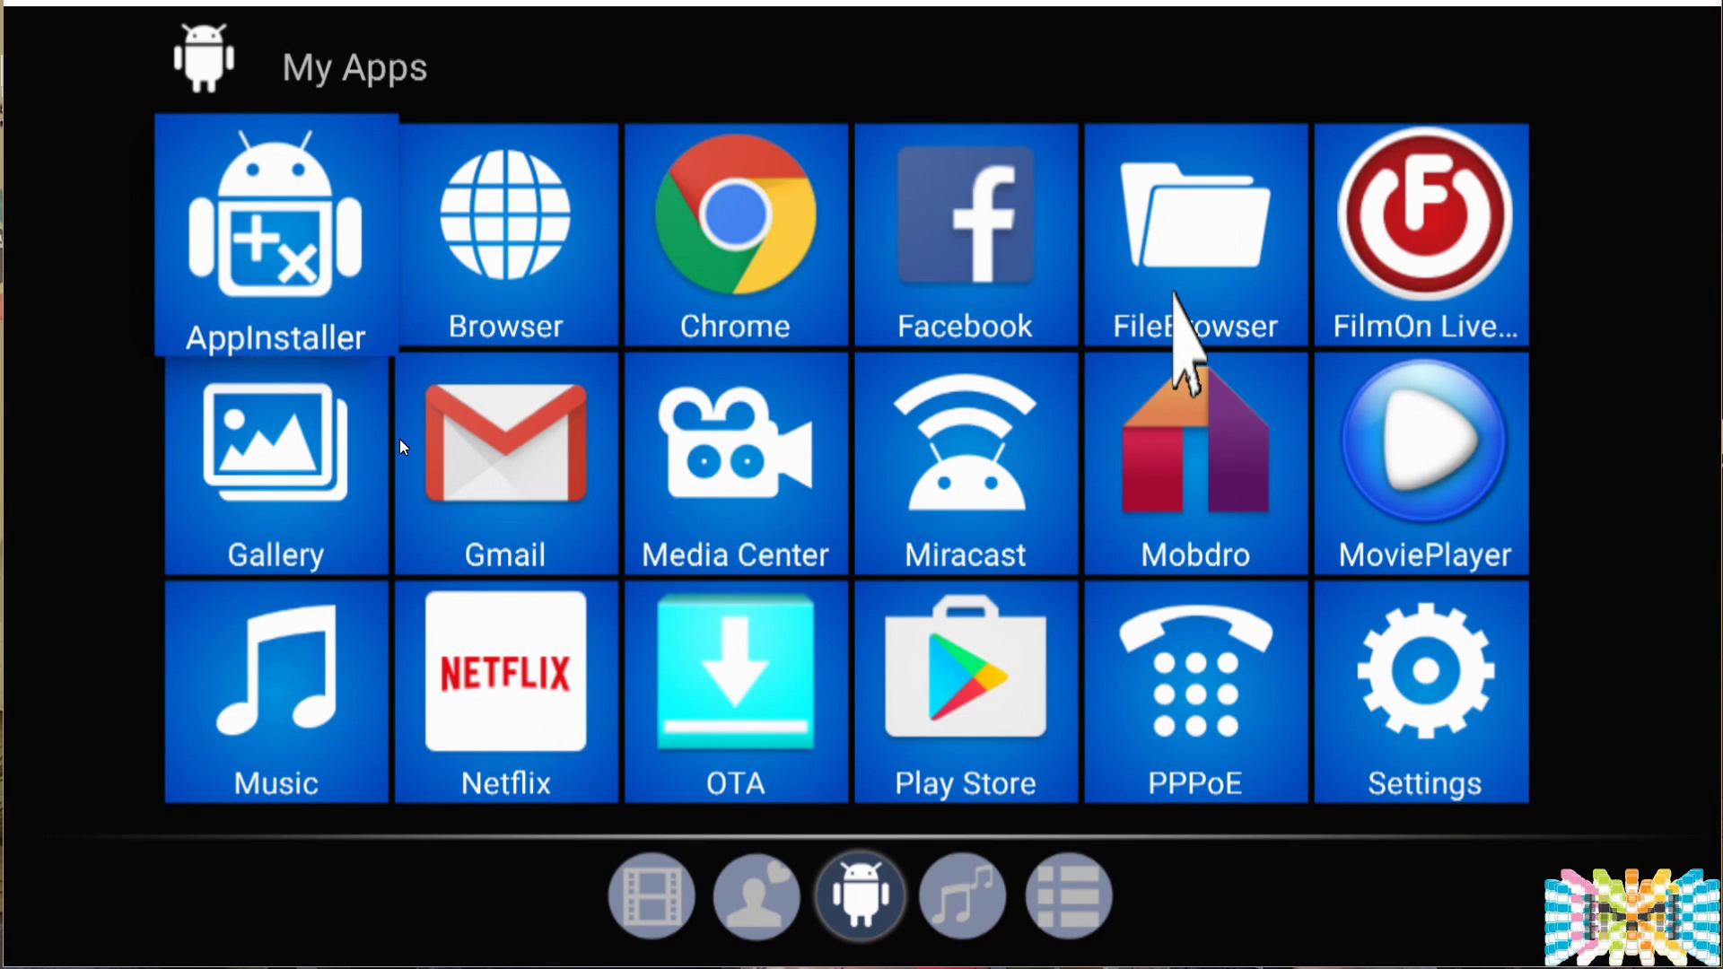
click(1169, 305)
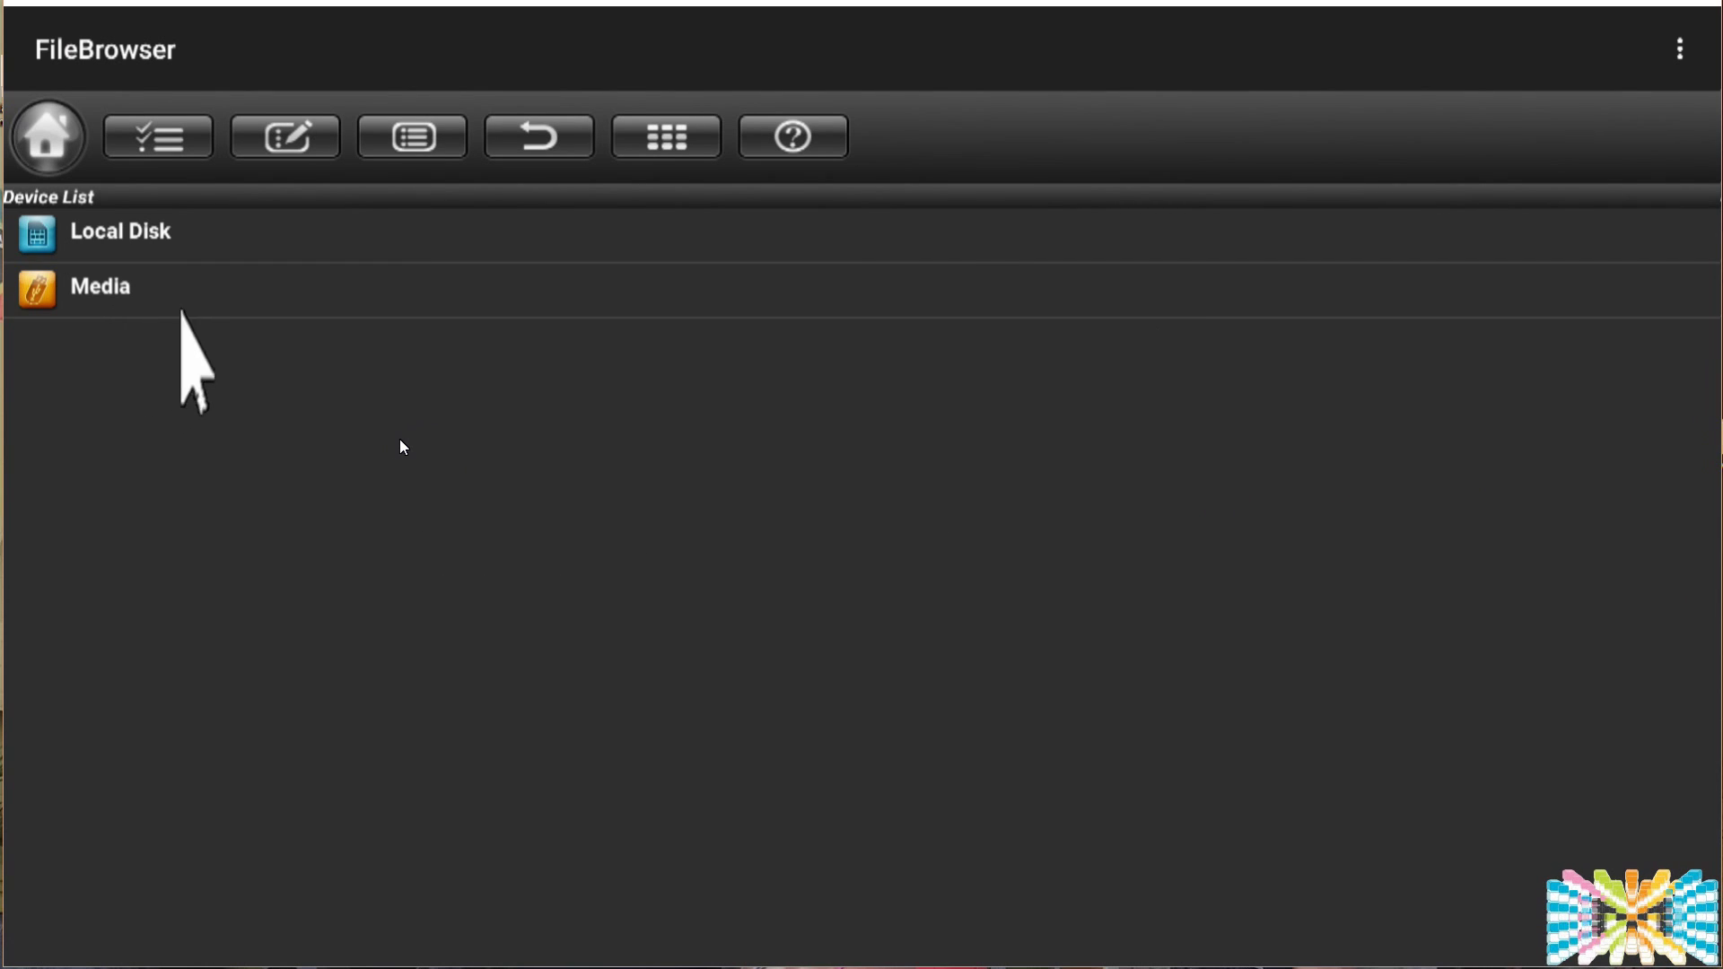
click(117, 294)
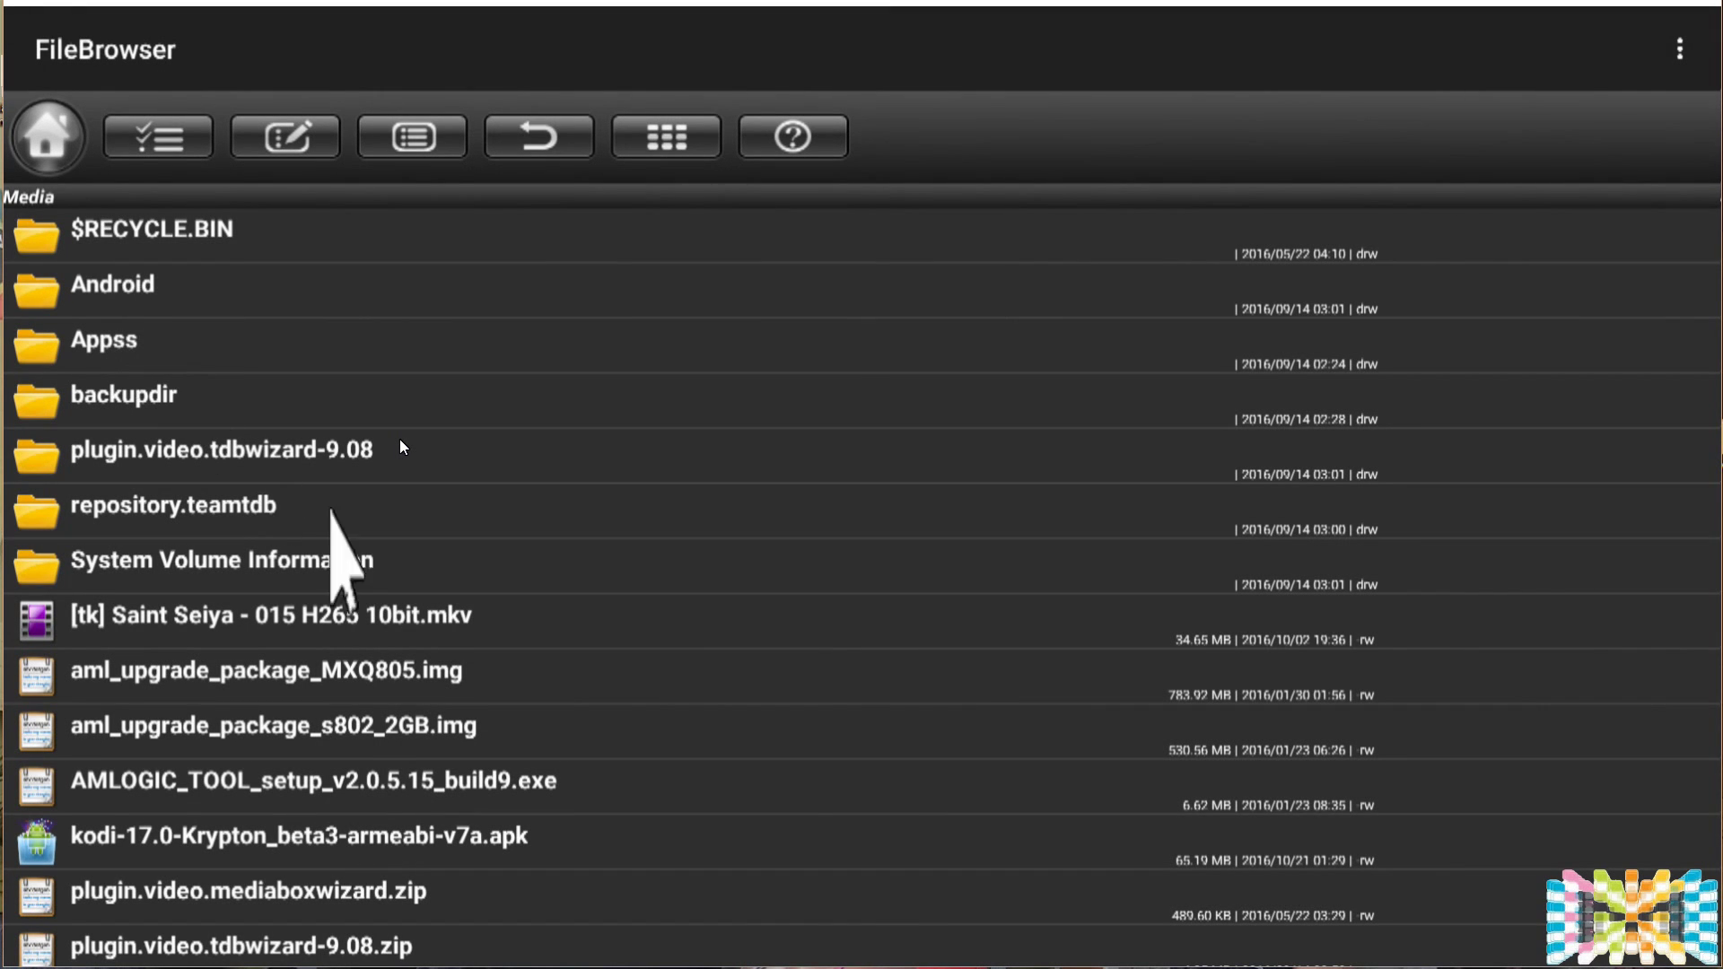
Step: Install kodi-17.0-Krypton_beta3-armeabi-v7a.apk from the USB drive and launch the installed Kodi
scroll(404, 736, down, 1)
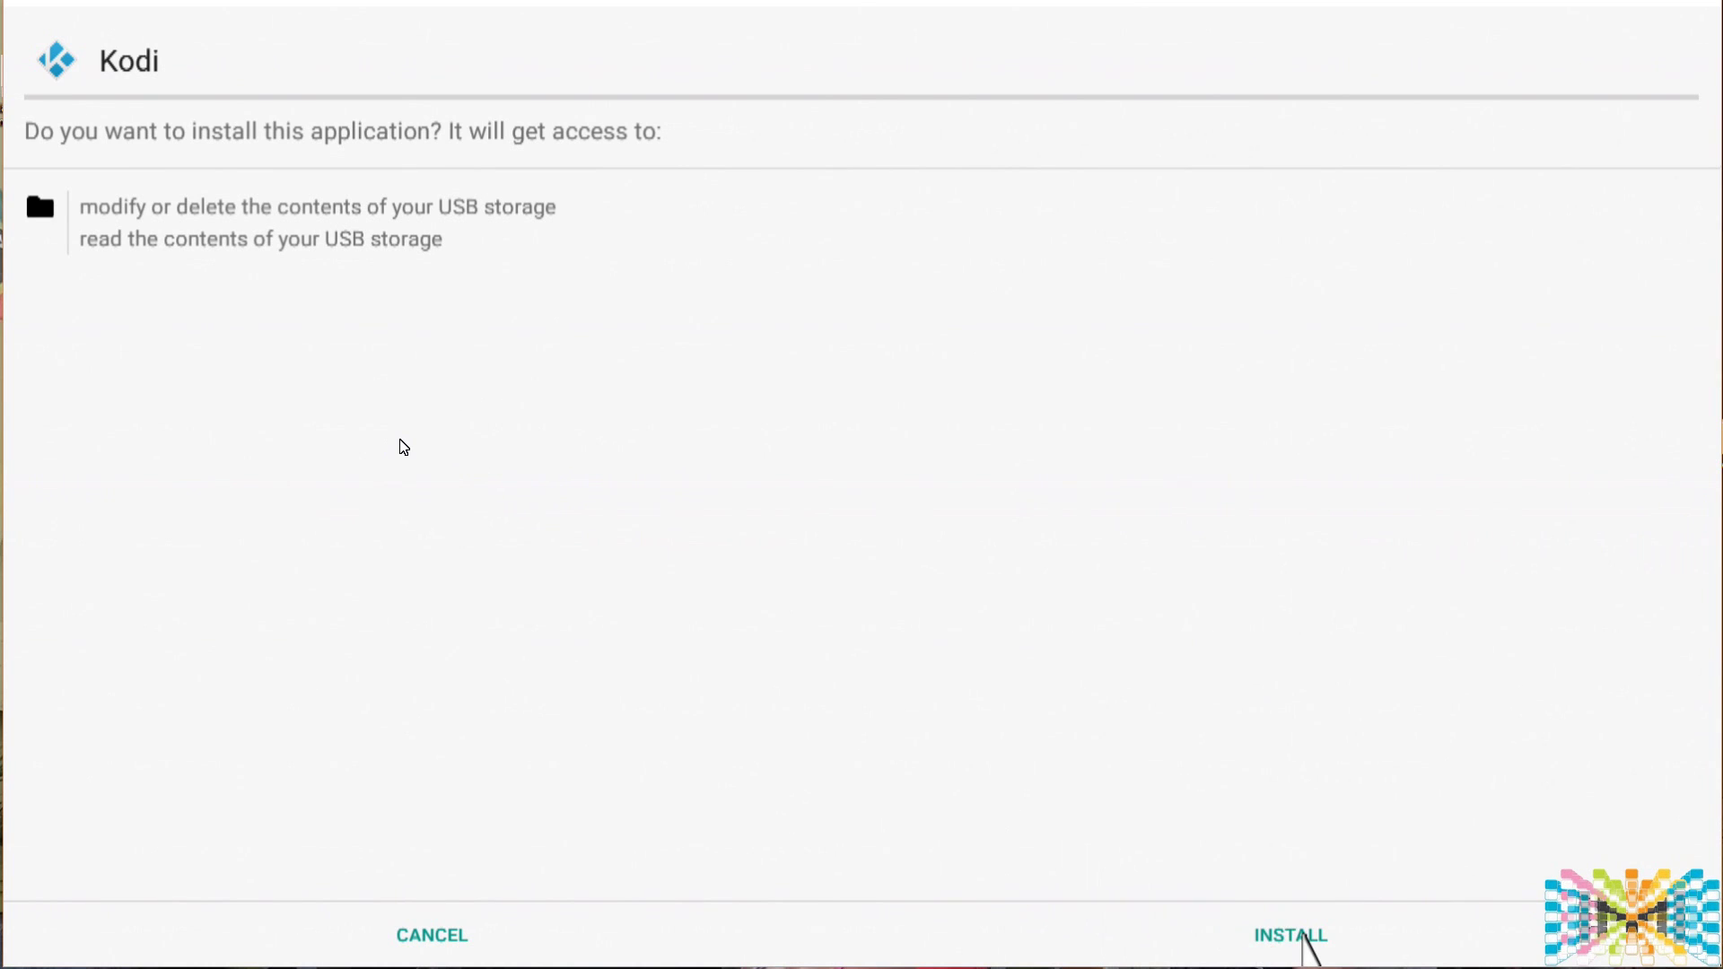
click(1292, 934)
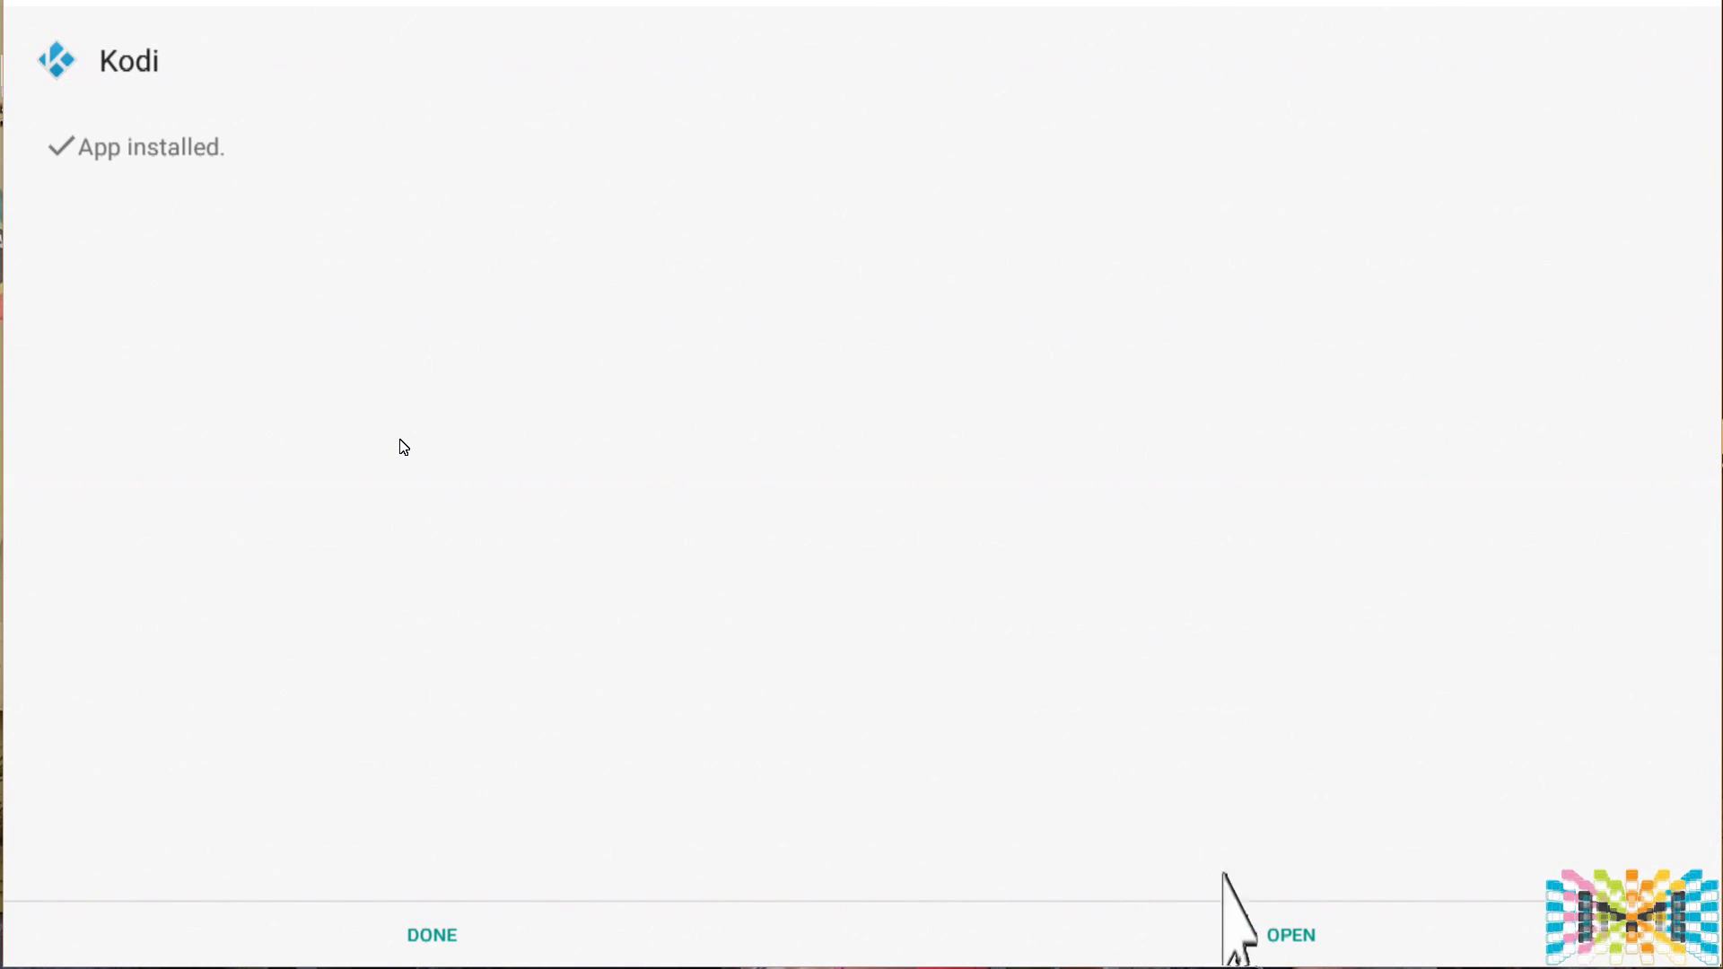
click(1346, 934)
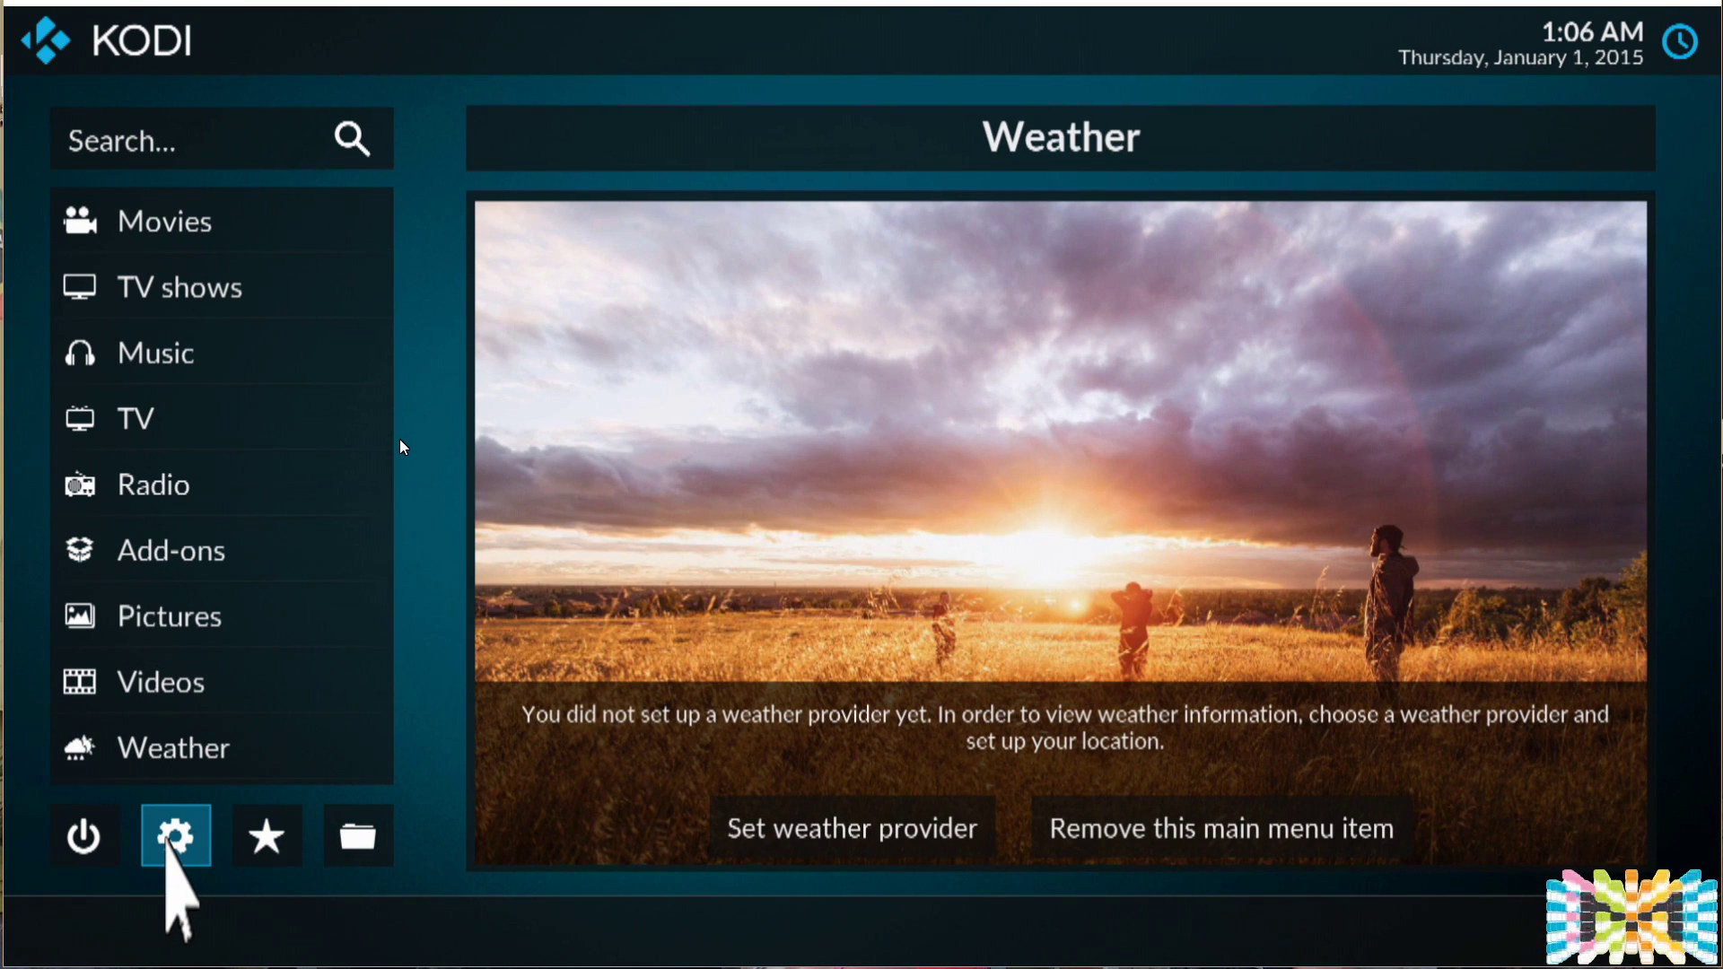
Step: Enable Unknown sources in Kodi's Add-ons system settings and accept the warning
click(170, 841)
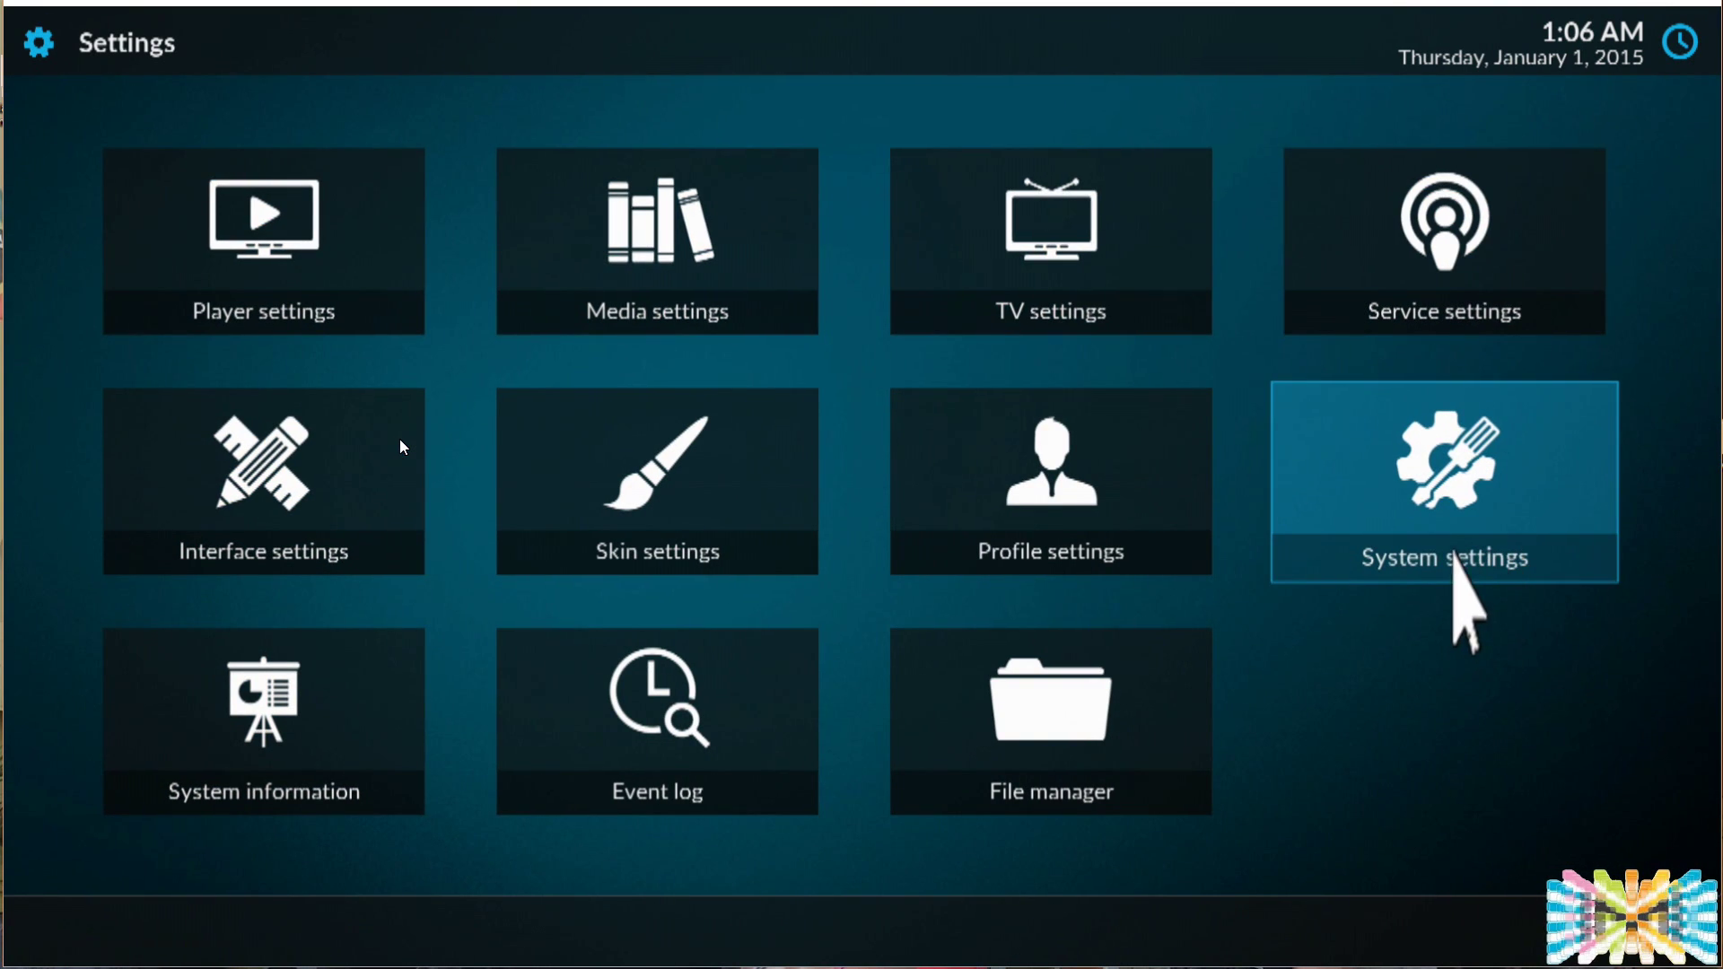
click(1455, 561)
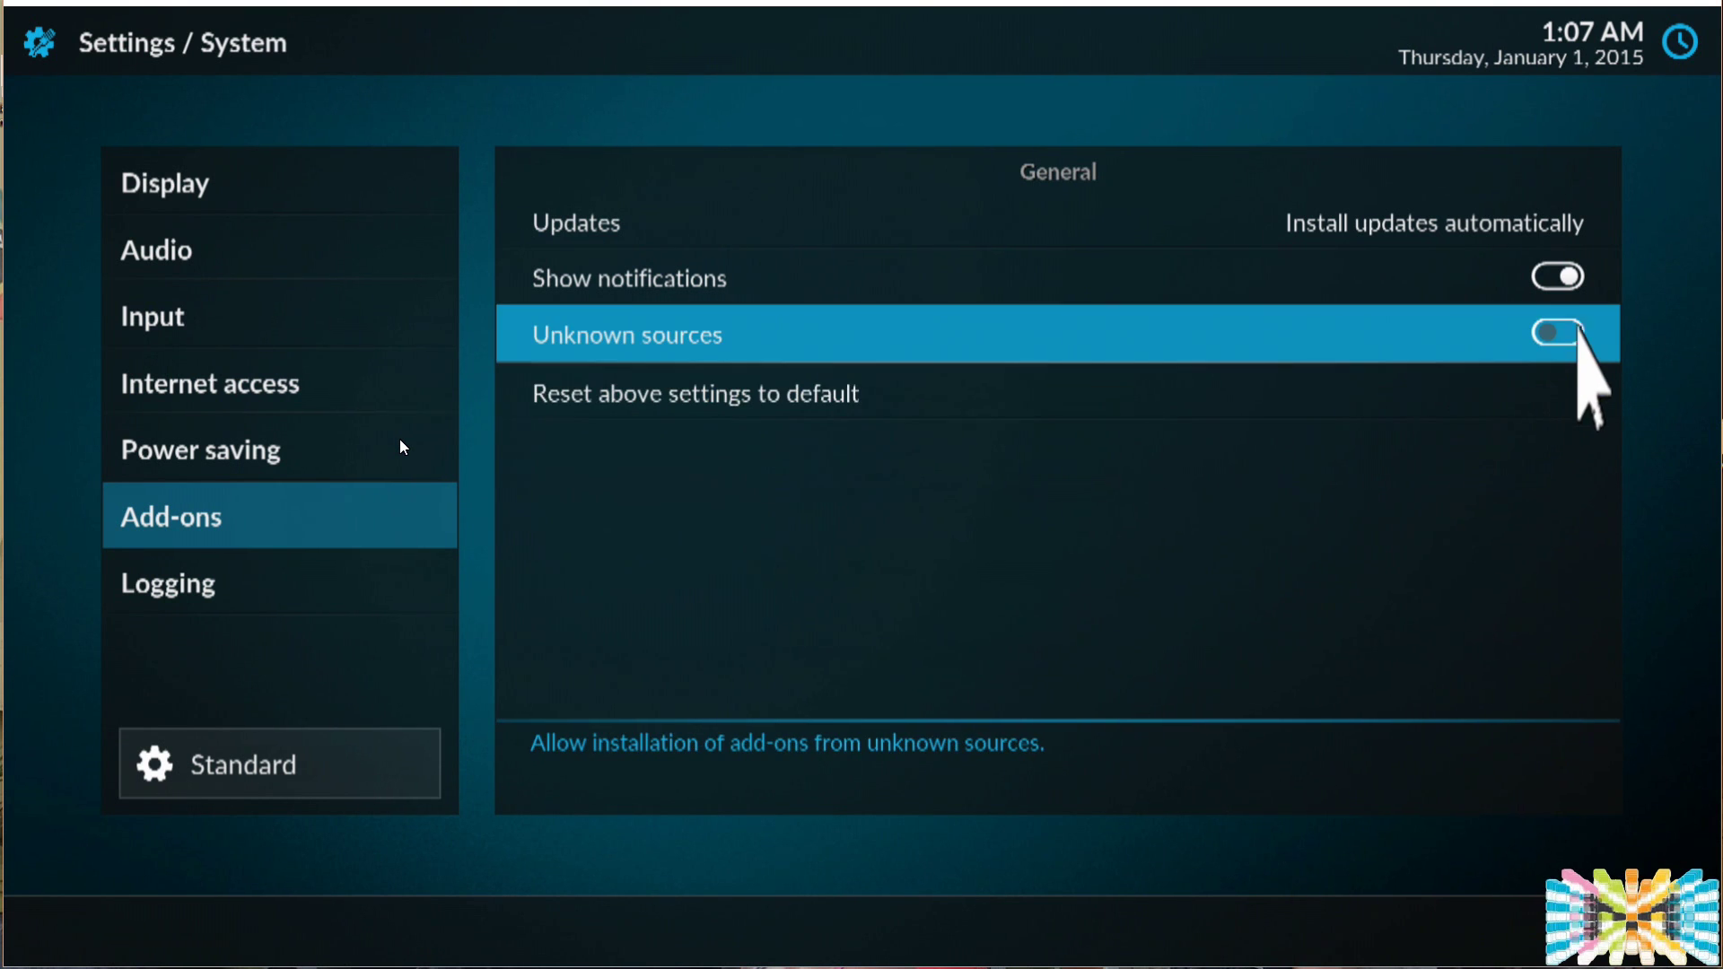
click(1578, 335)
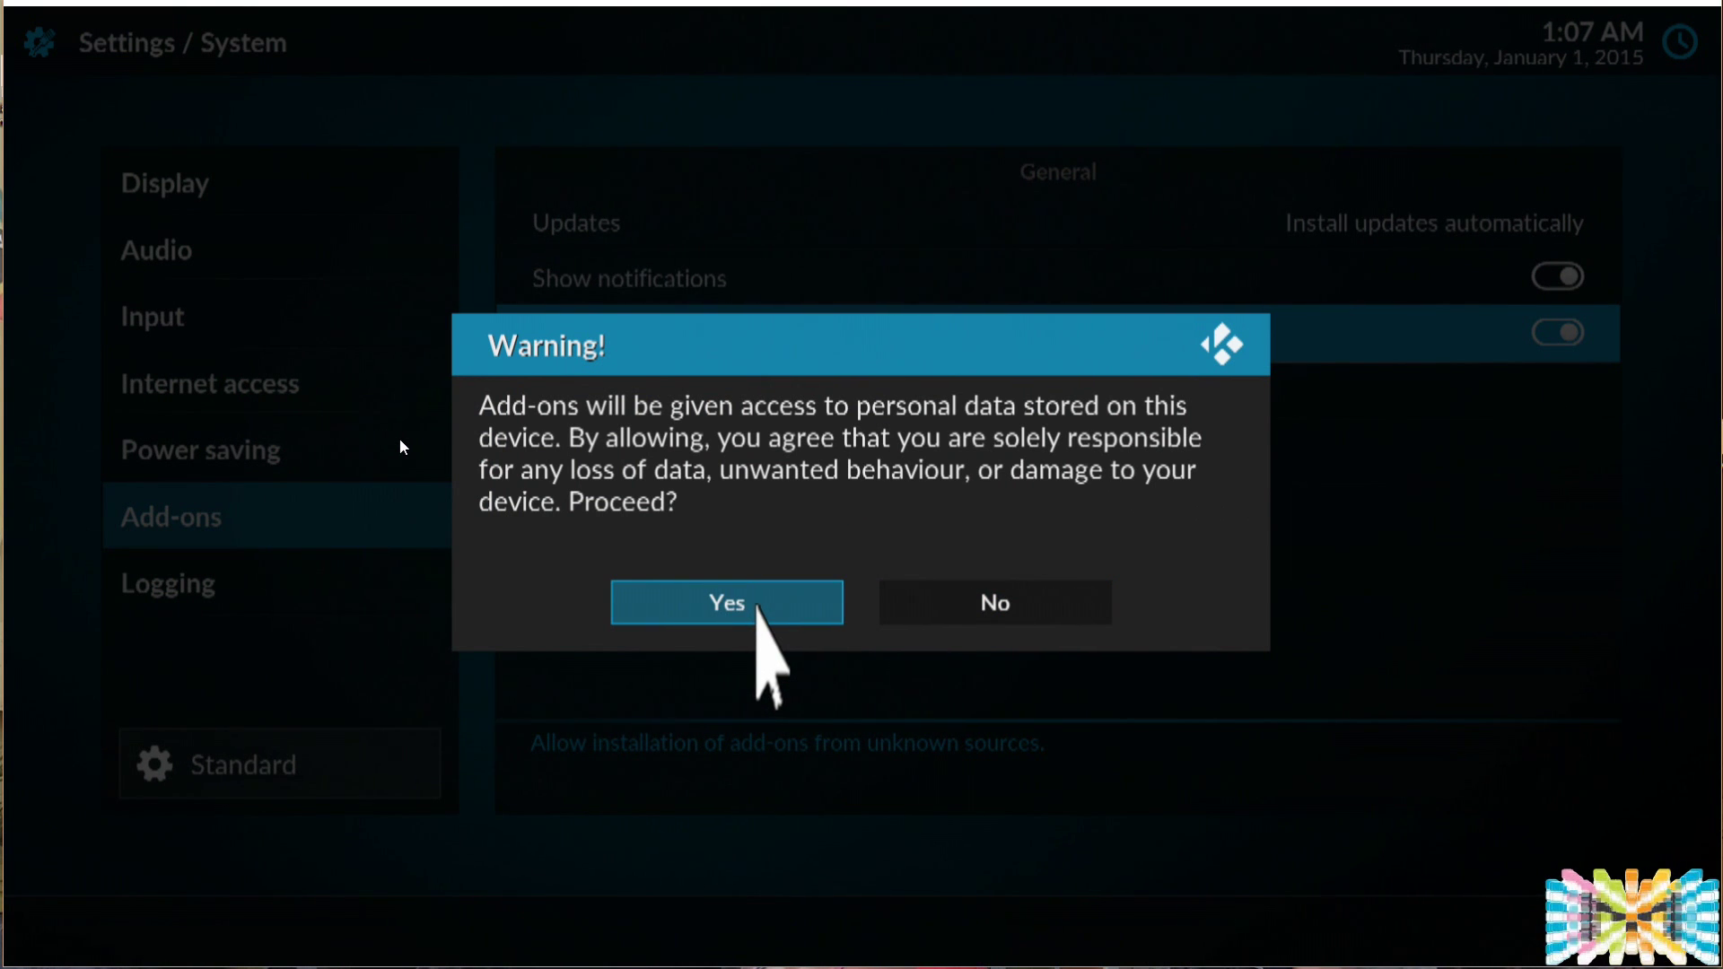
click(757, 603)
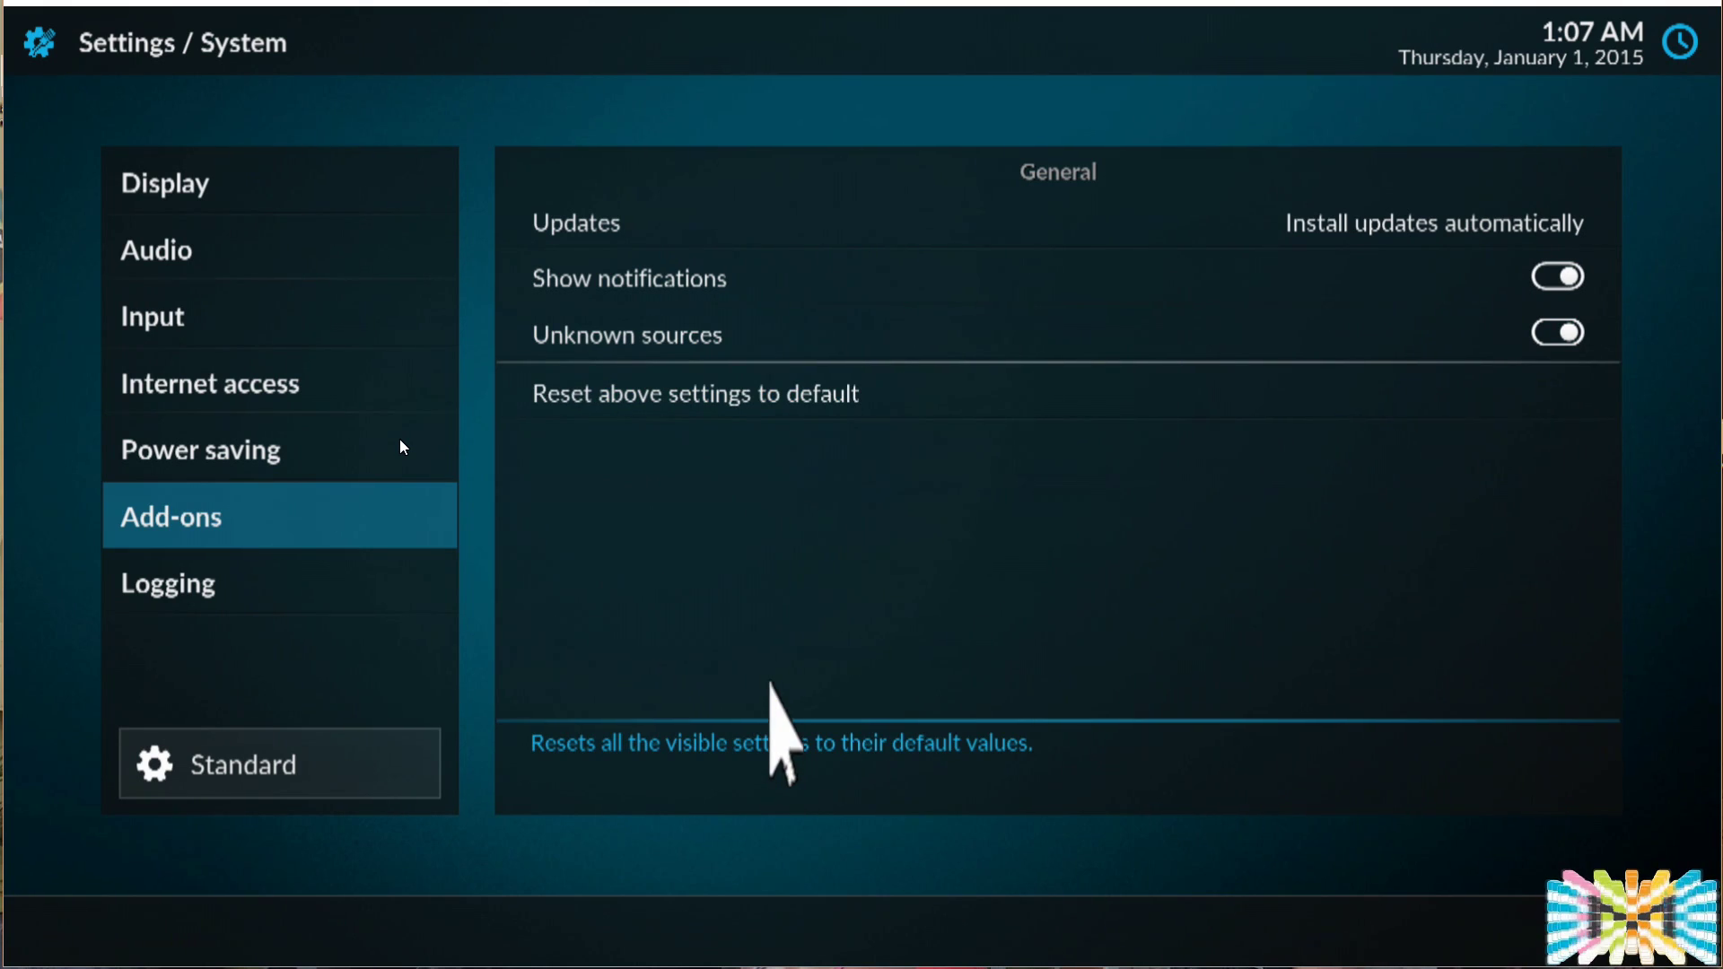
right_click(774, 684)
right_click(775, 684)
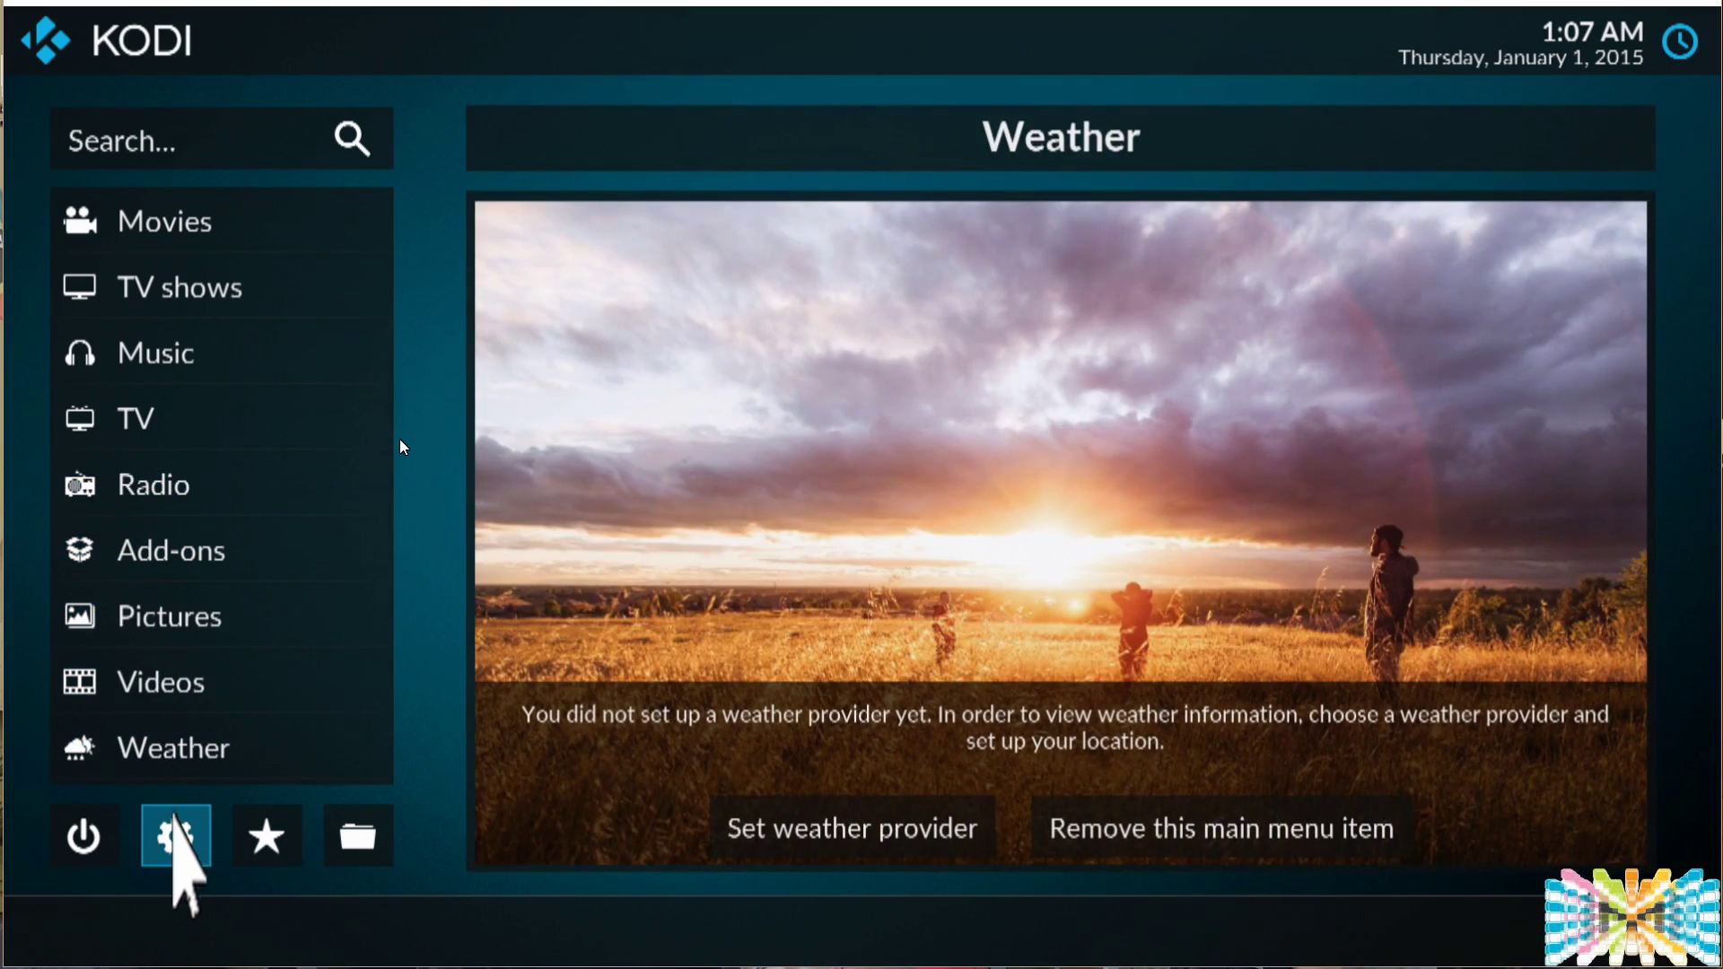
click(176, 833)
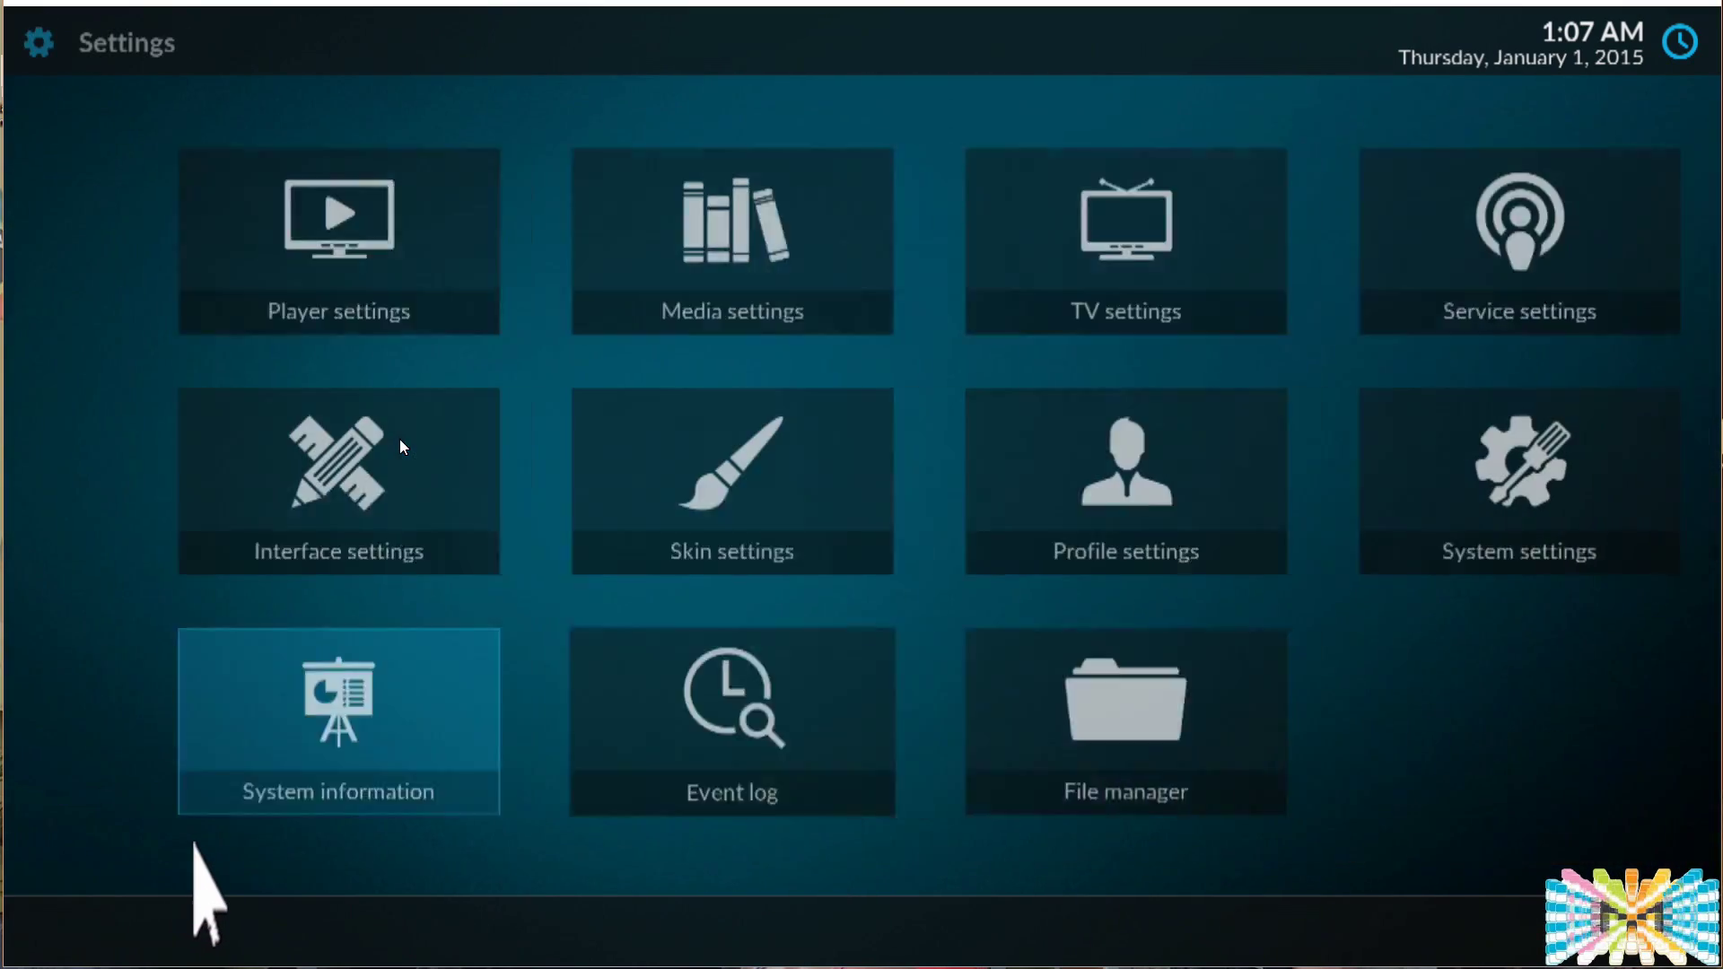
click(1014, 713)
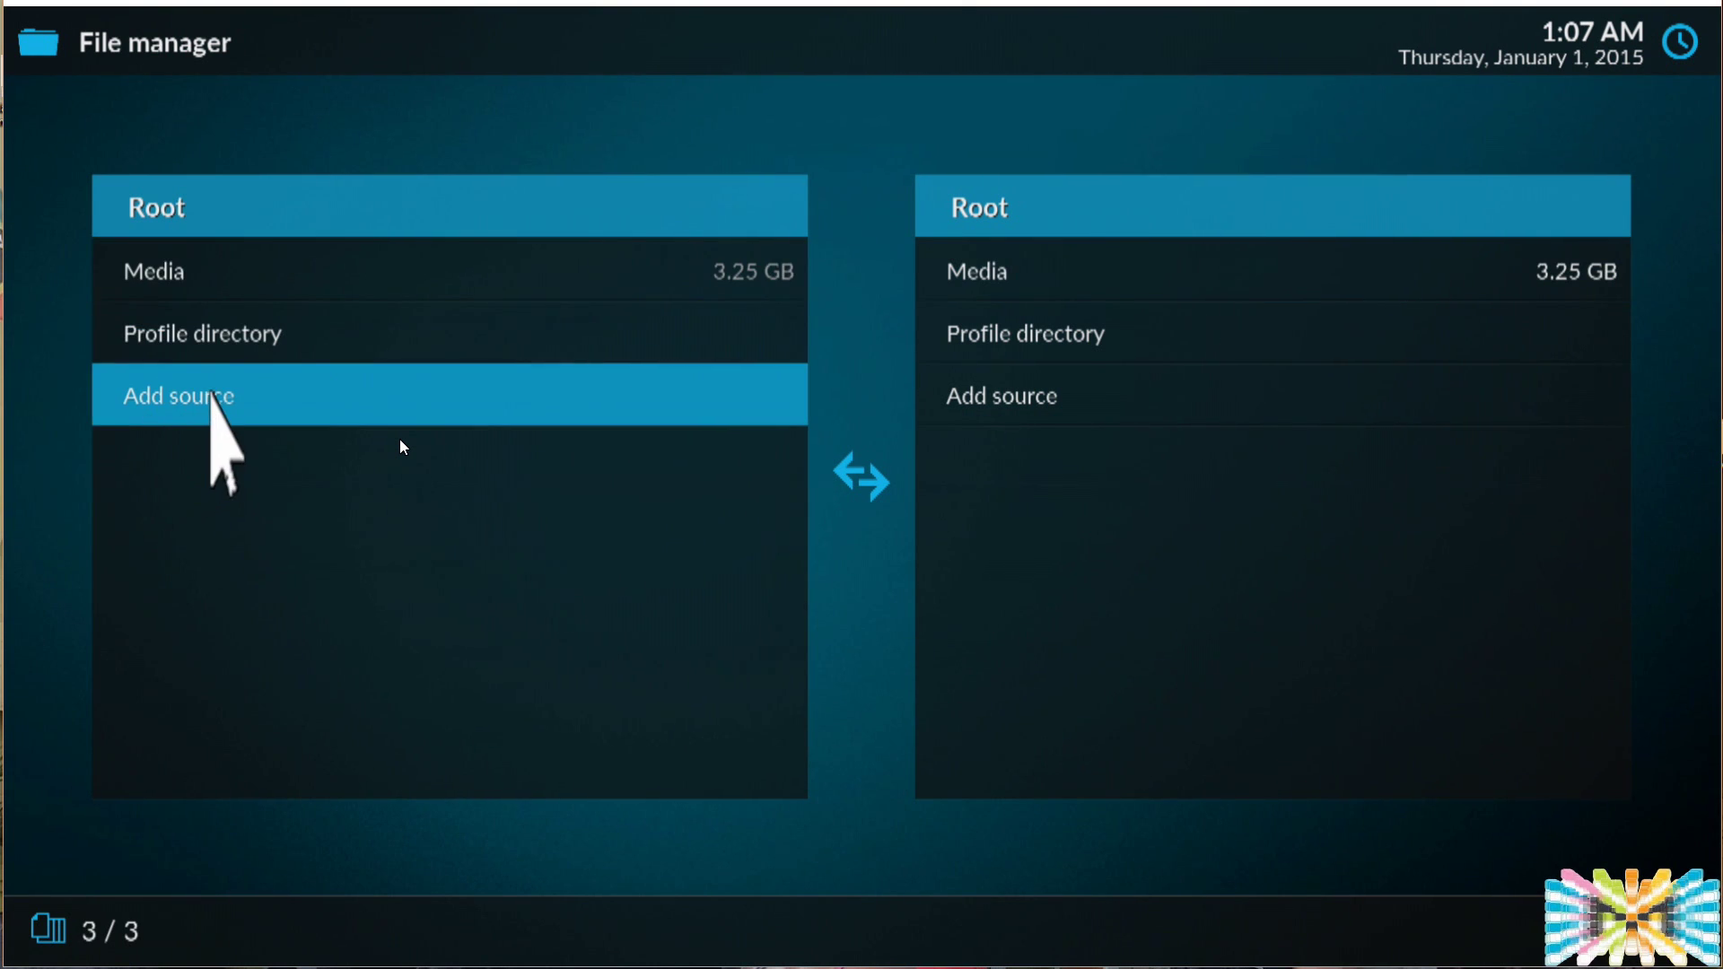
click(216, 395)
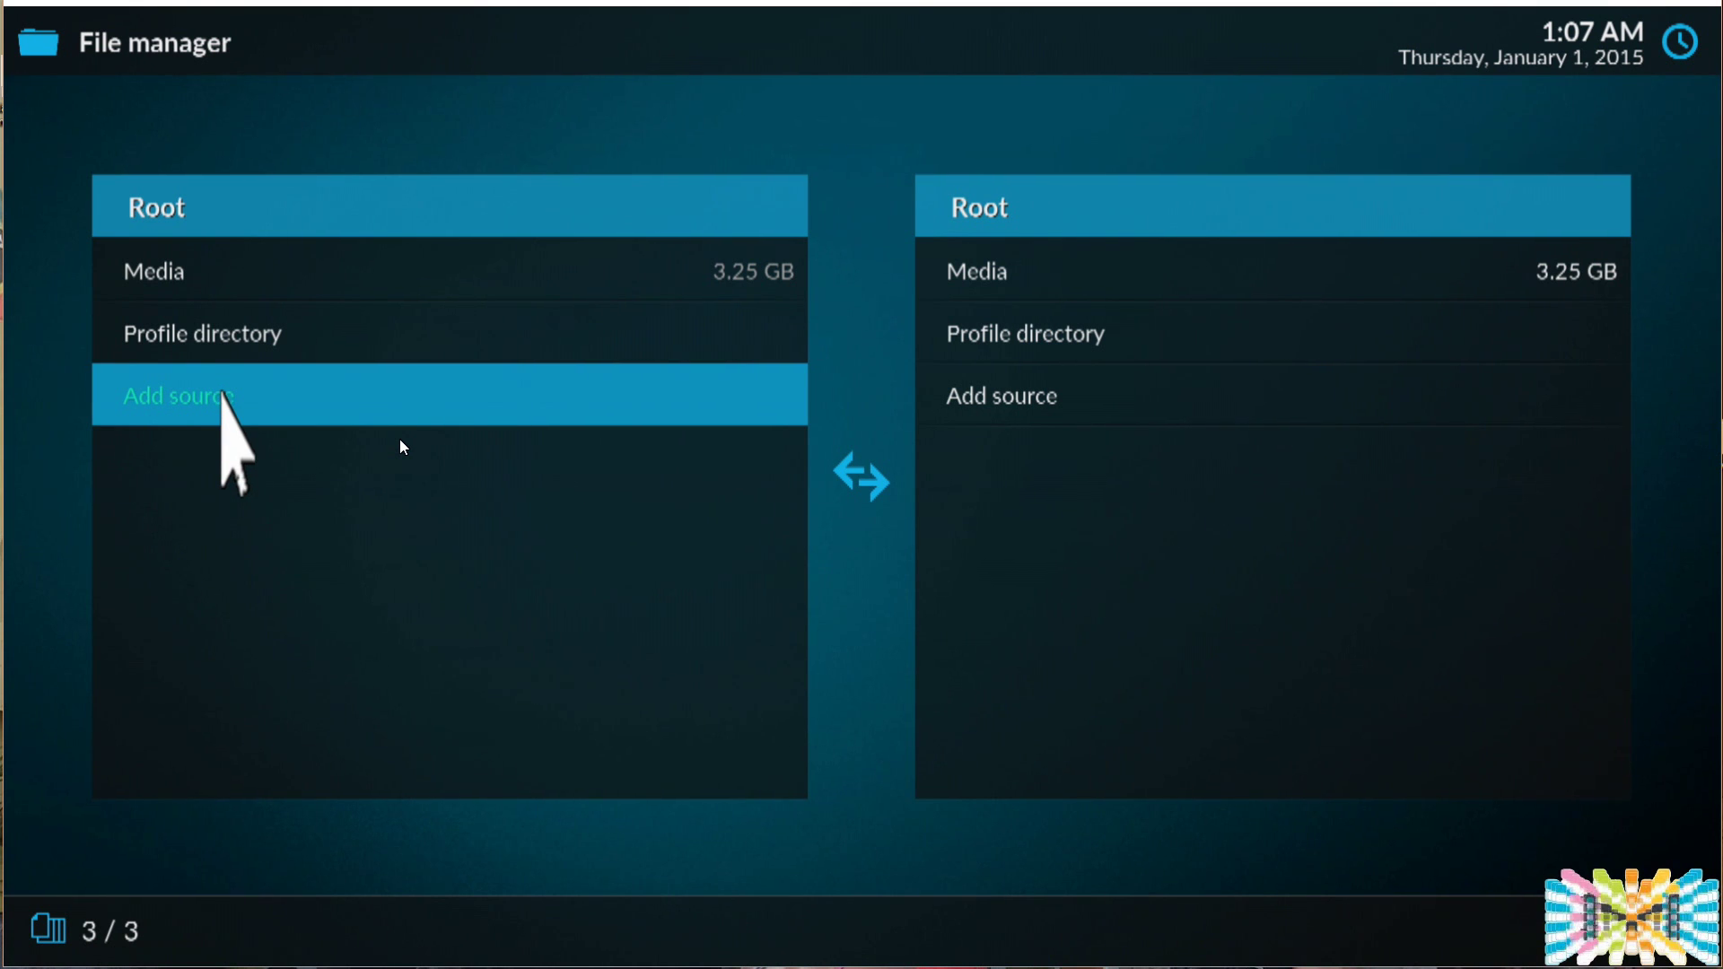
click(218, 397)
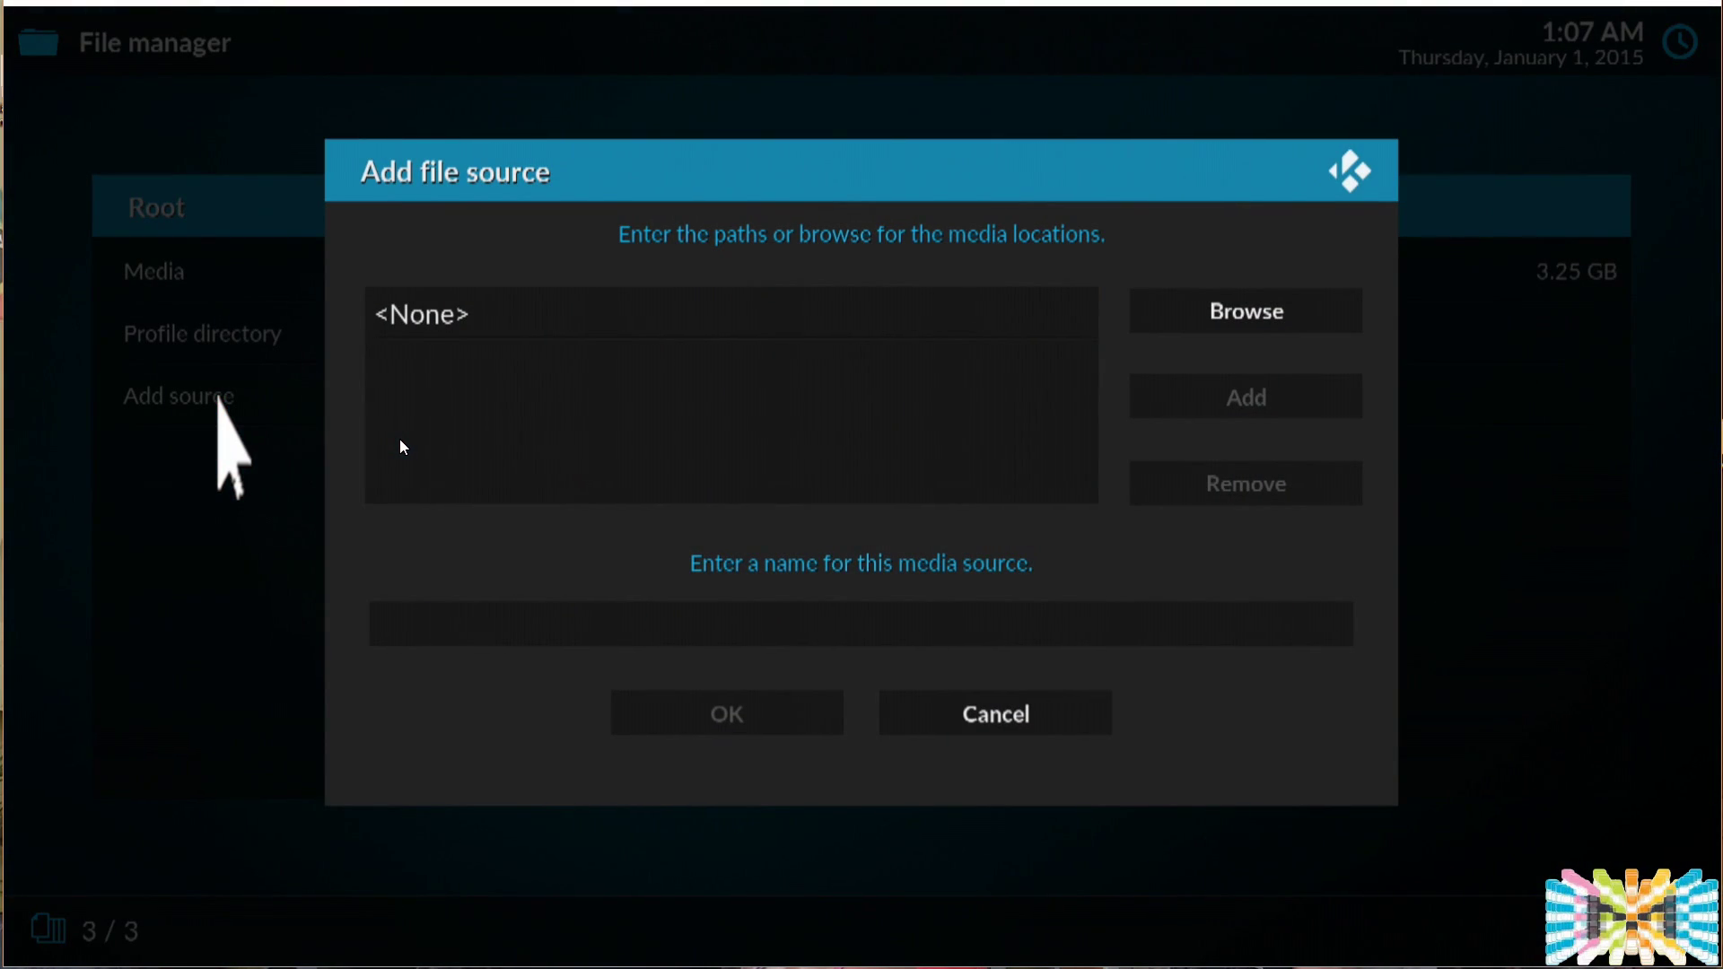
click(592, 311)
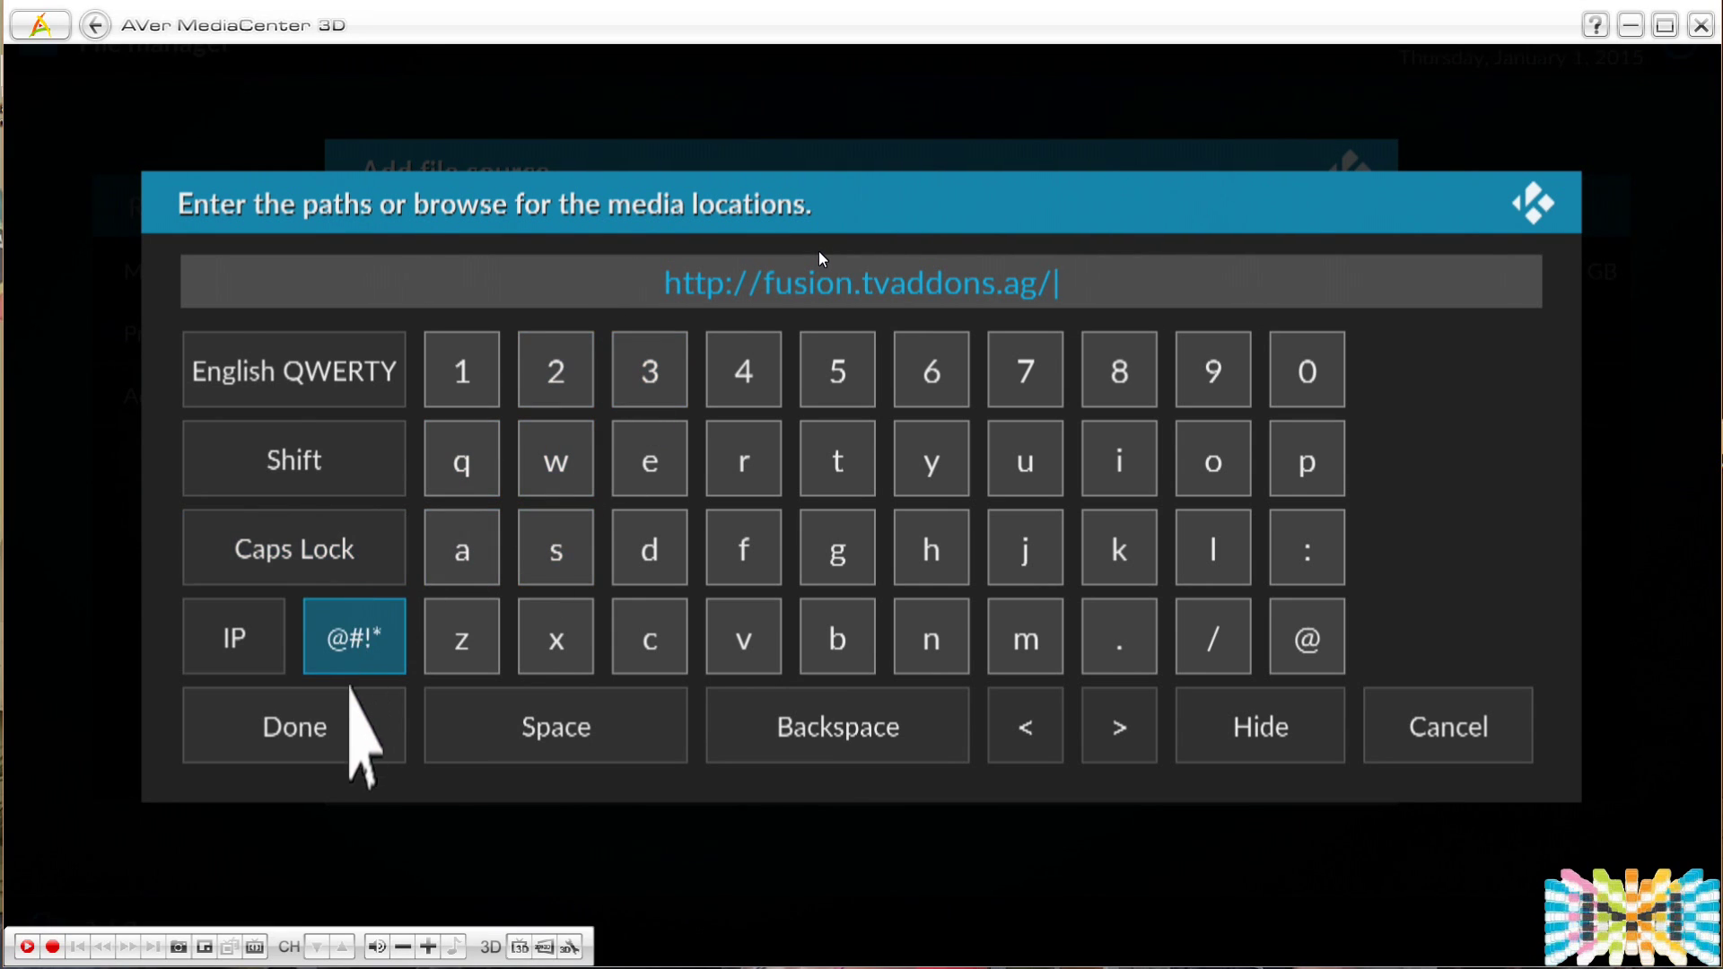
click(320, 731)
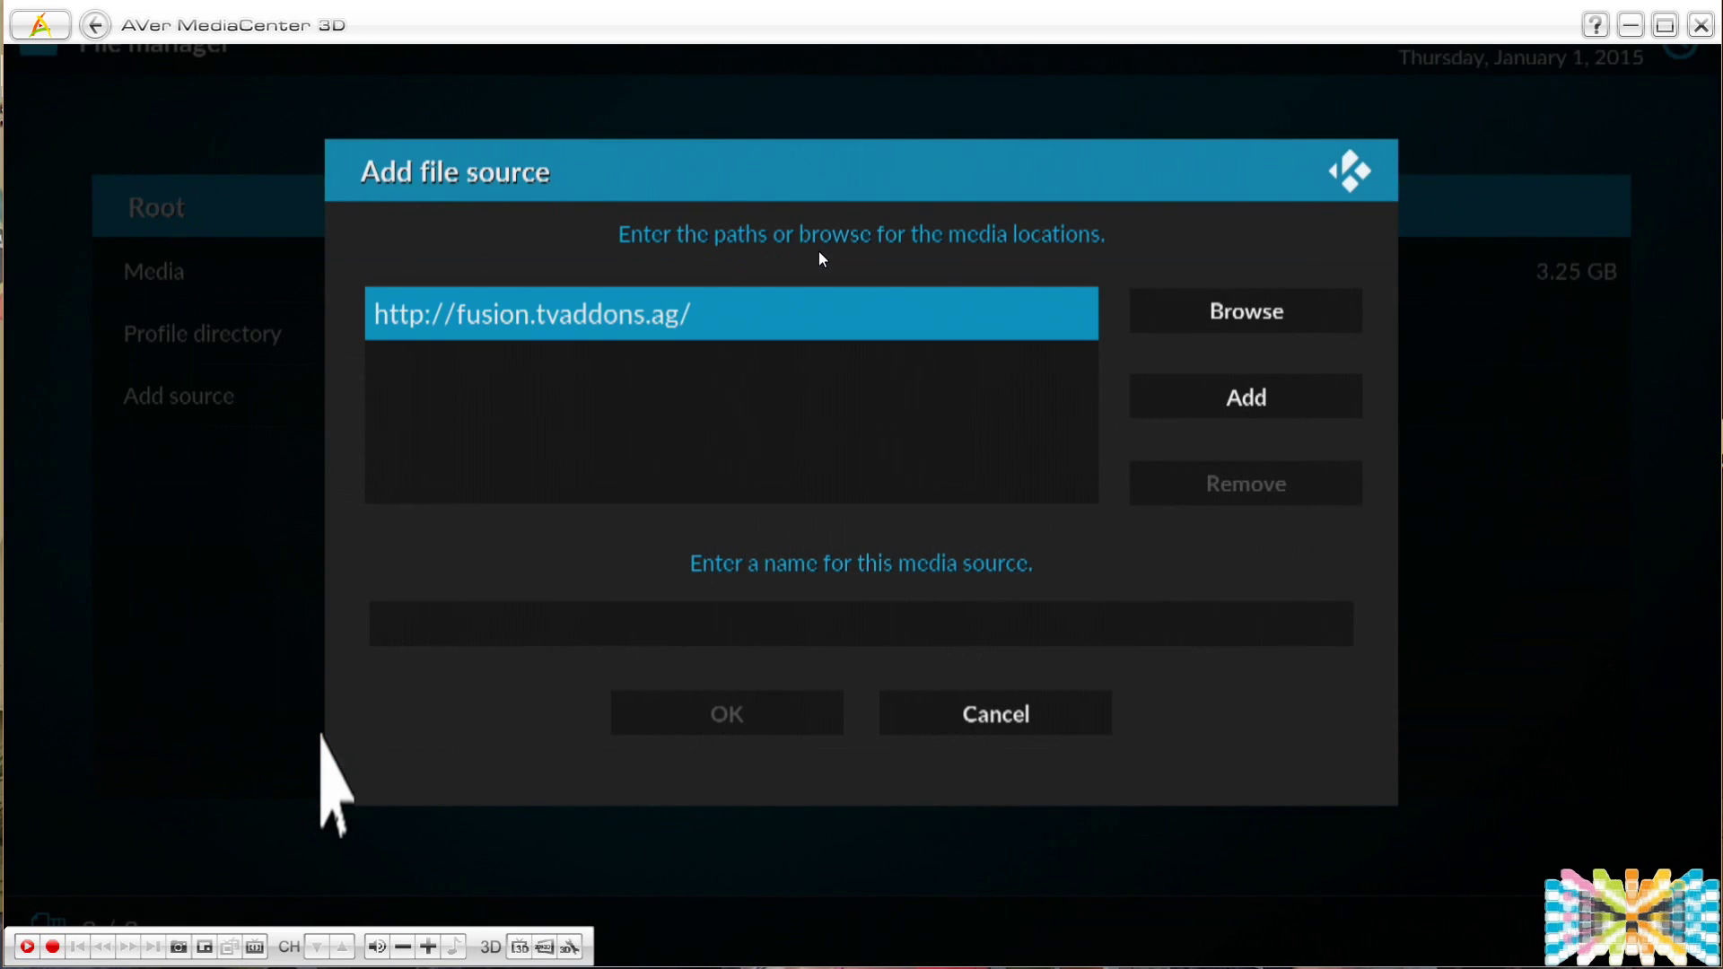
Step: Name the new media source fusion and save it
click(896, 624)
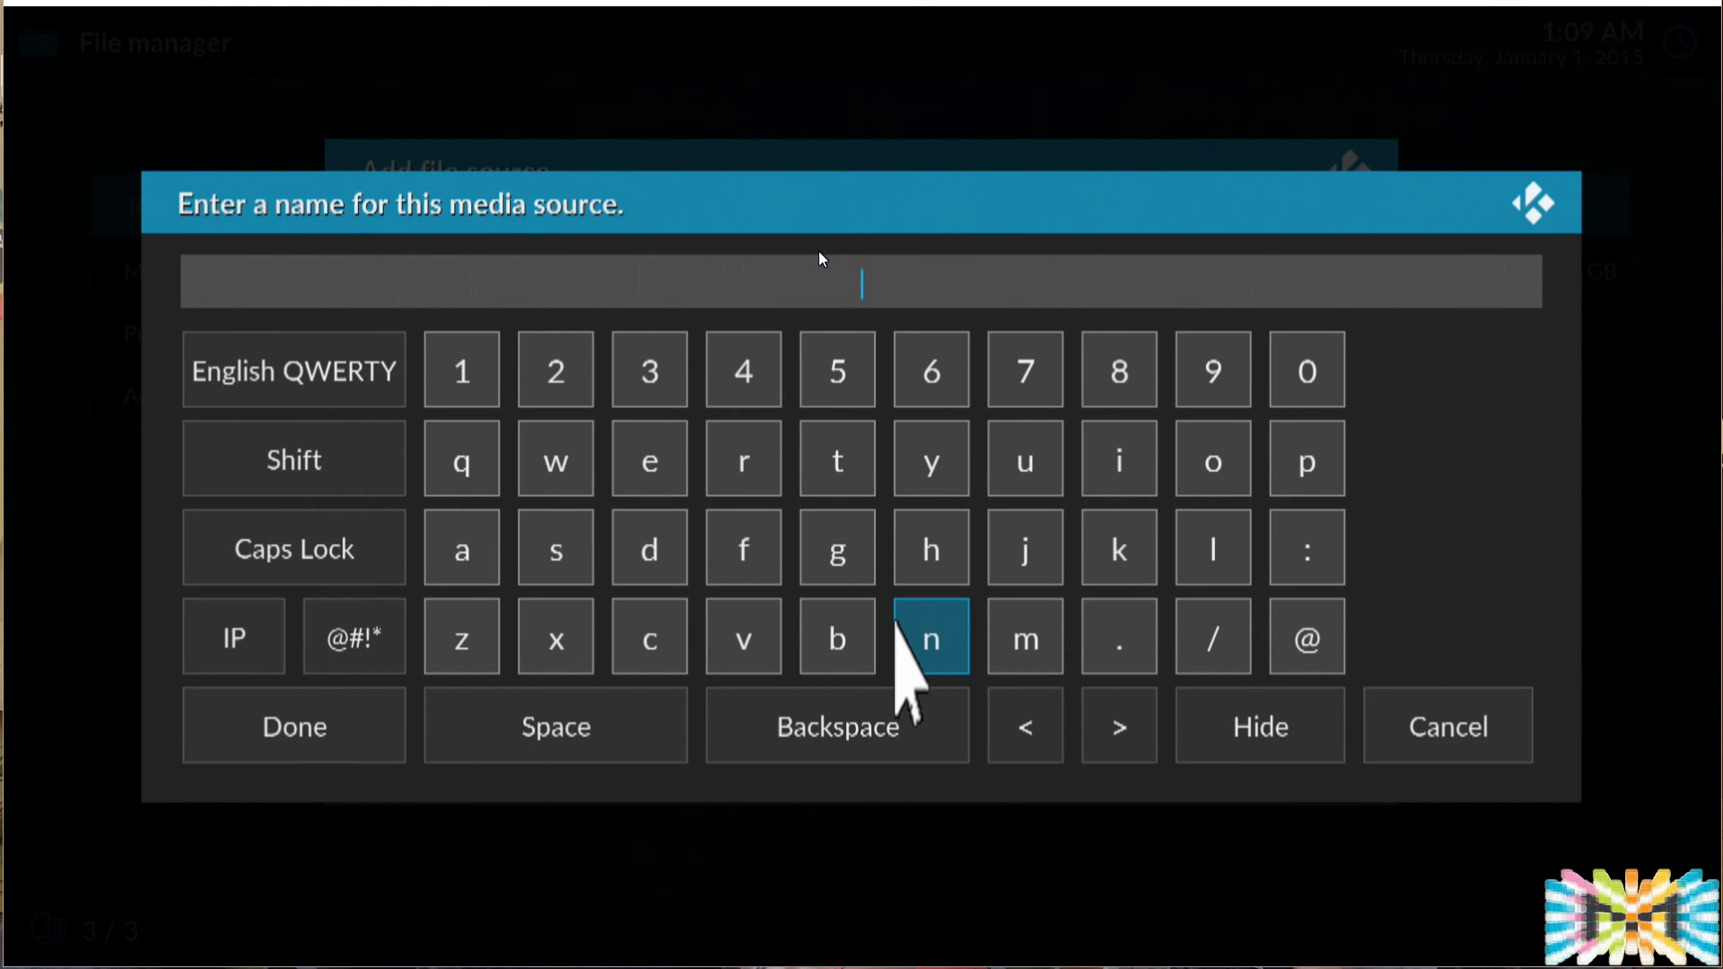
text(su)
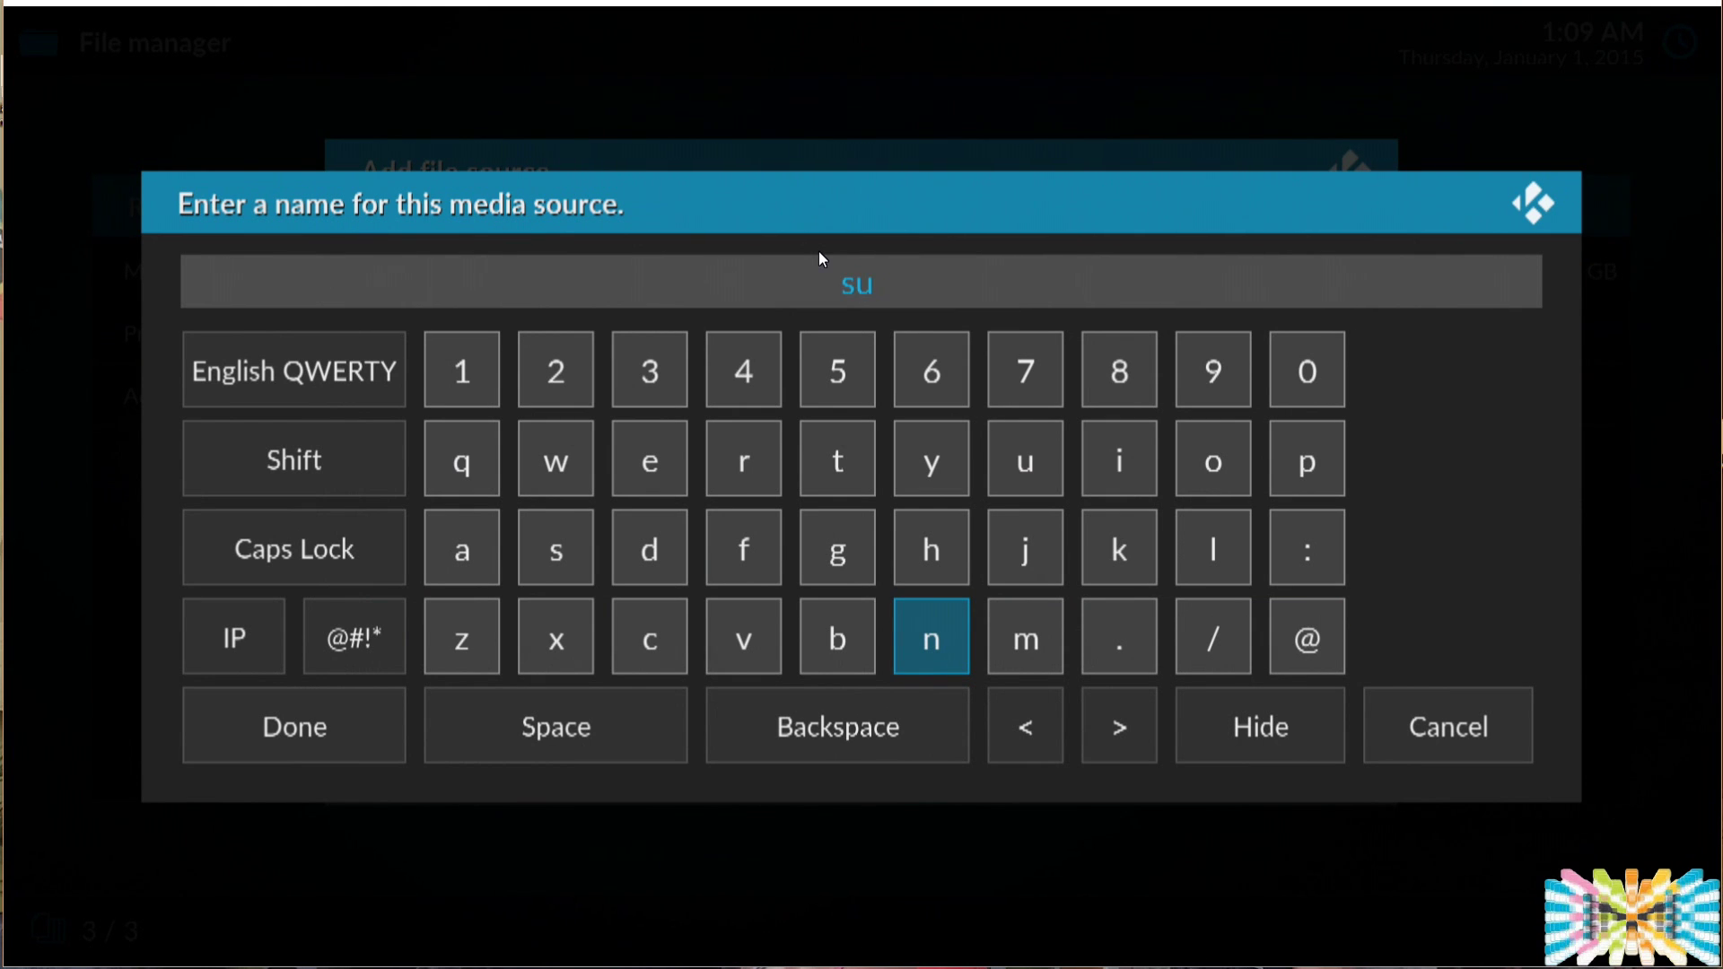
key(BackSpace)
key(BackSpace)
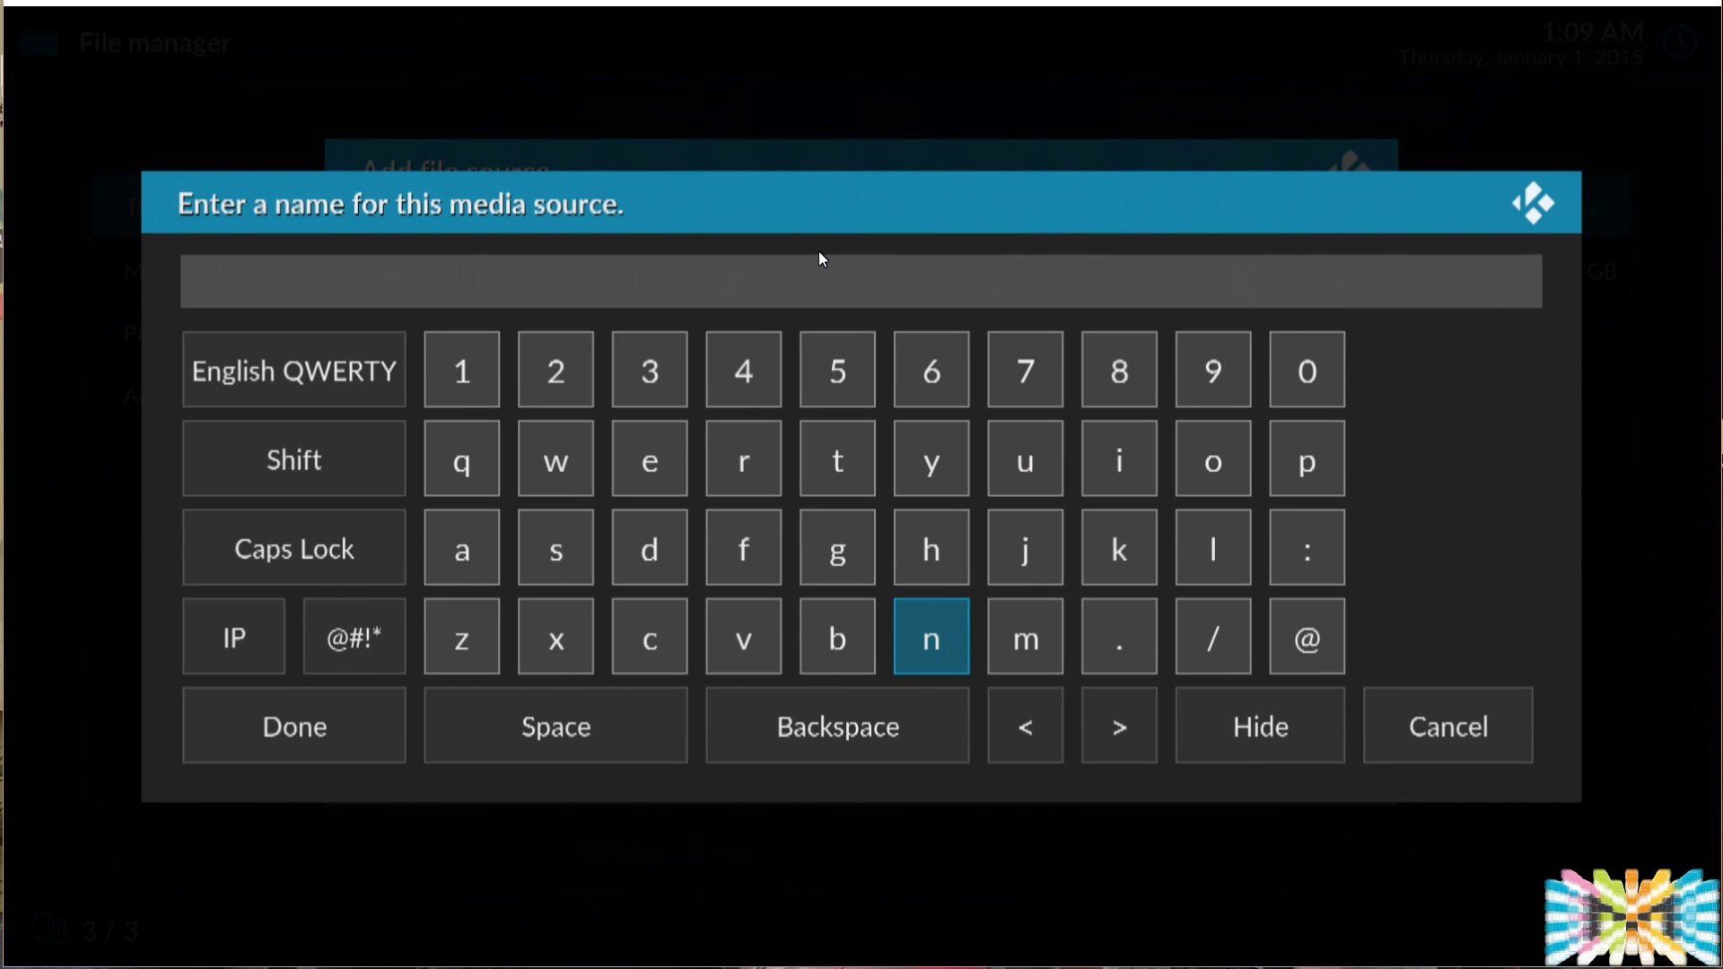
text(fusion)
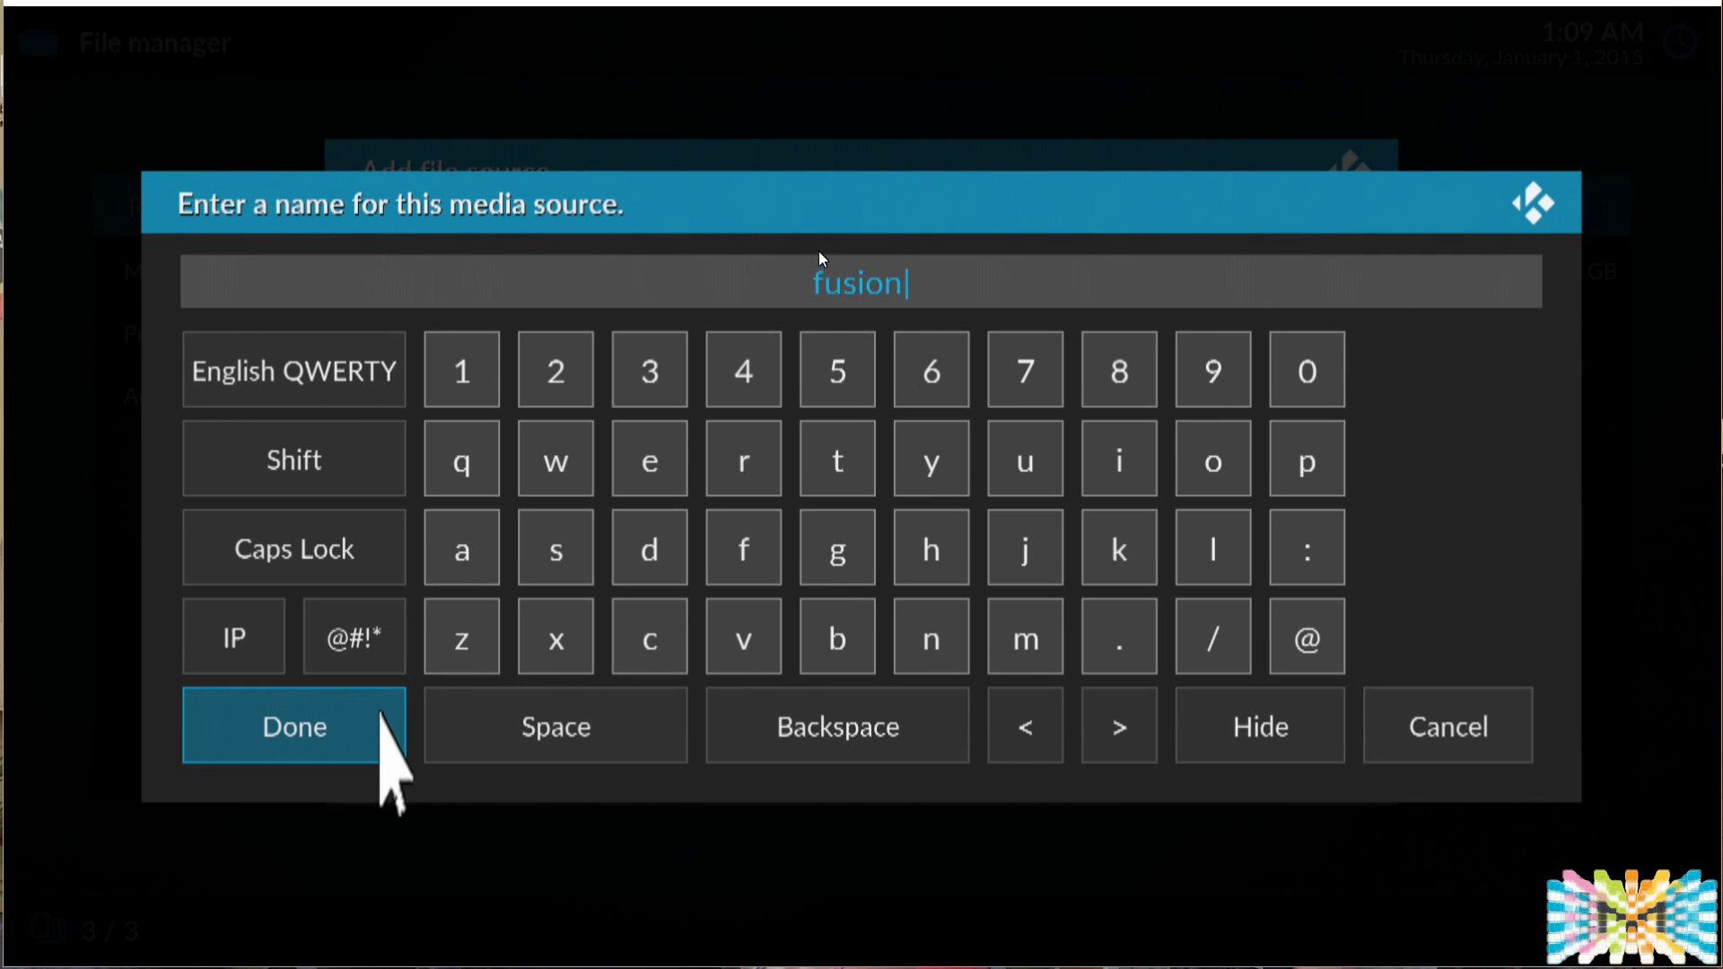
click(381, 714)
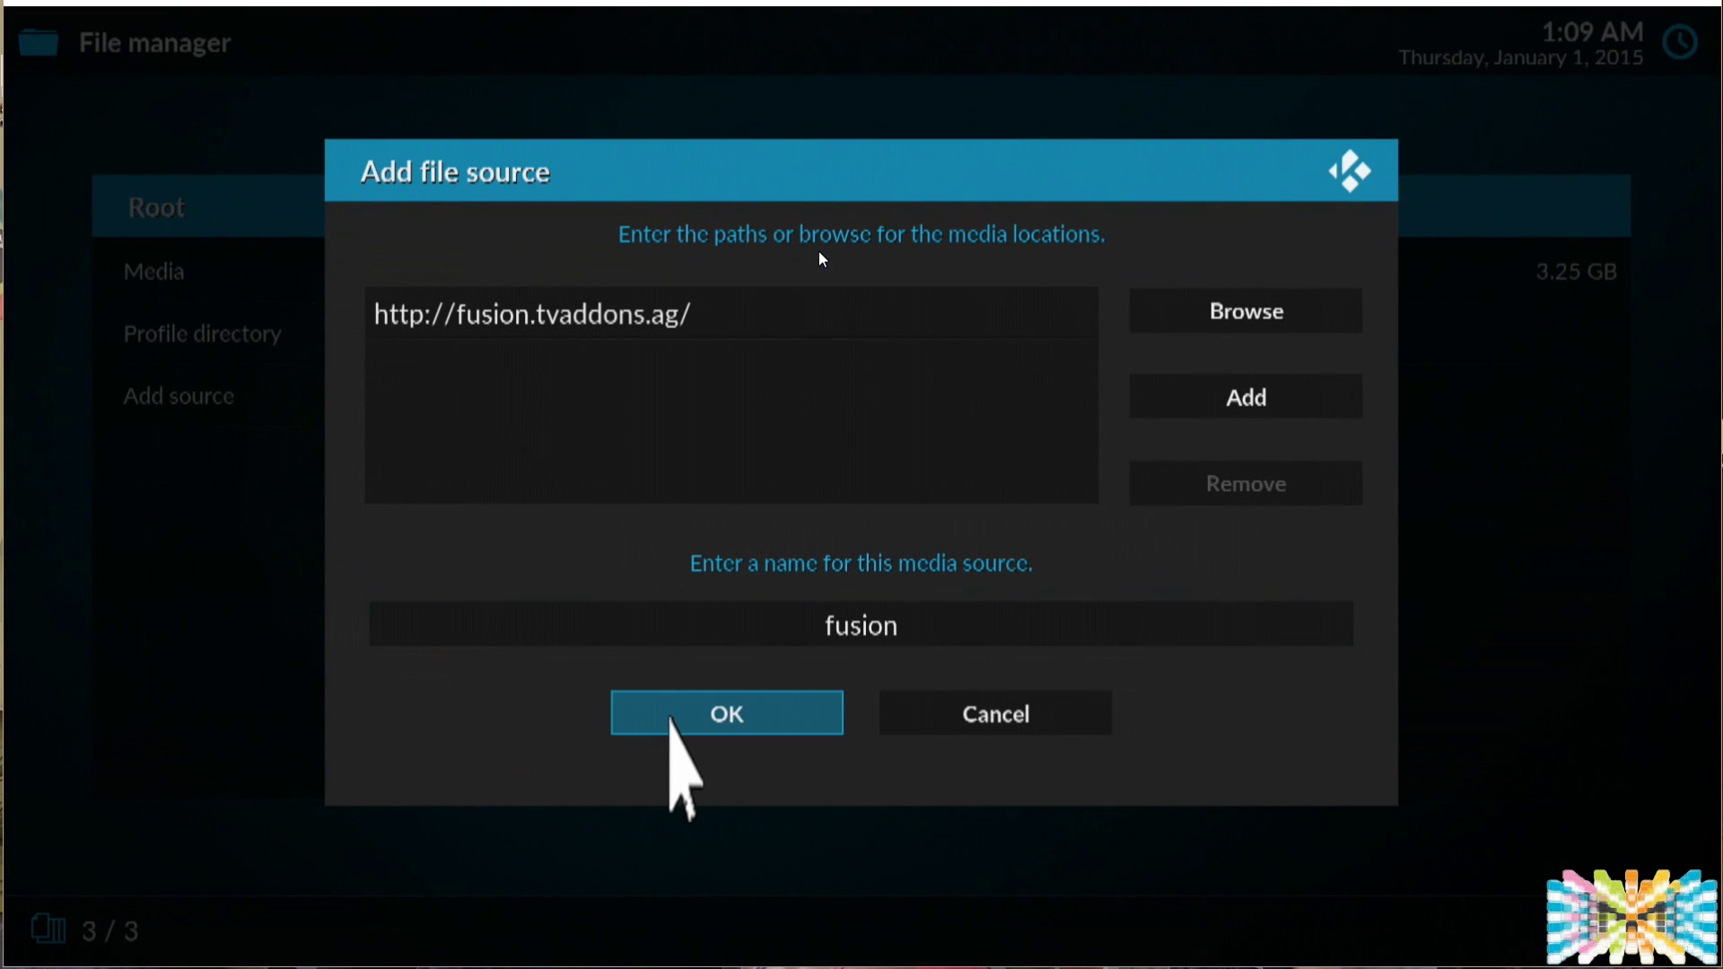
click(671, 718)
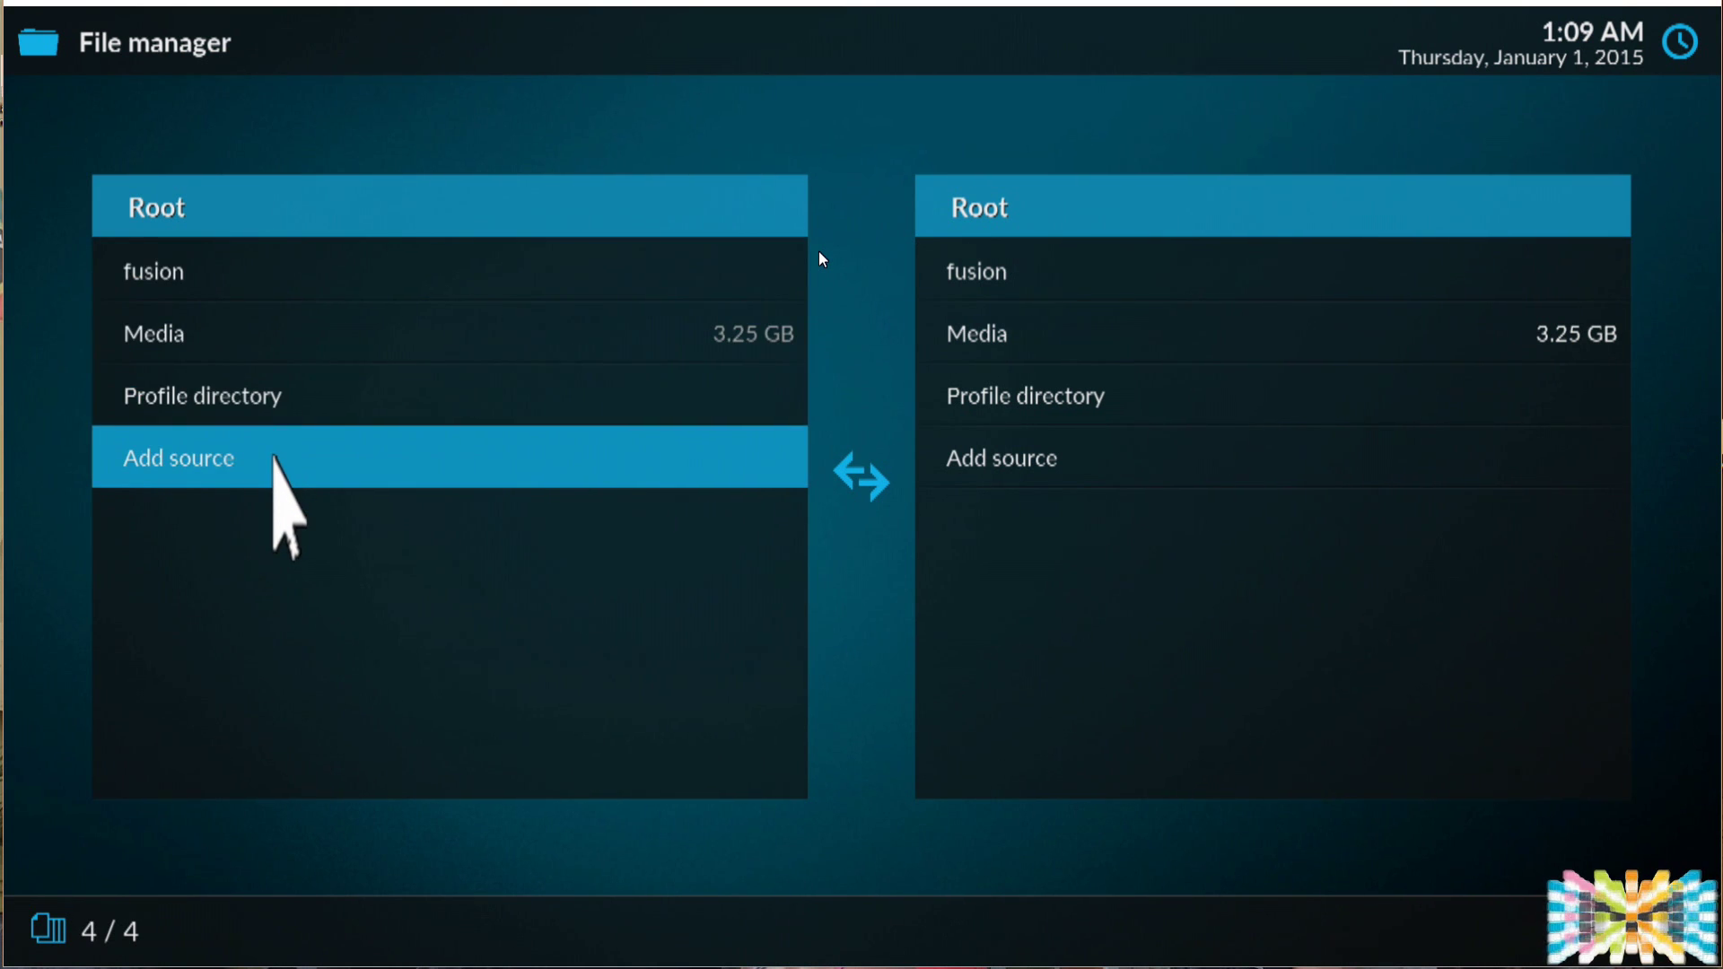
Step: Install repository.exodus-1.0.1.zip in the add-on browser from the fusion source's xbmc-repos/english folder
key(Escape)
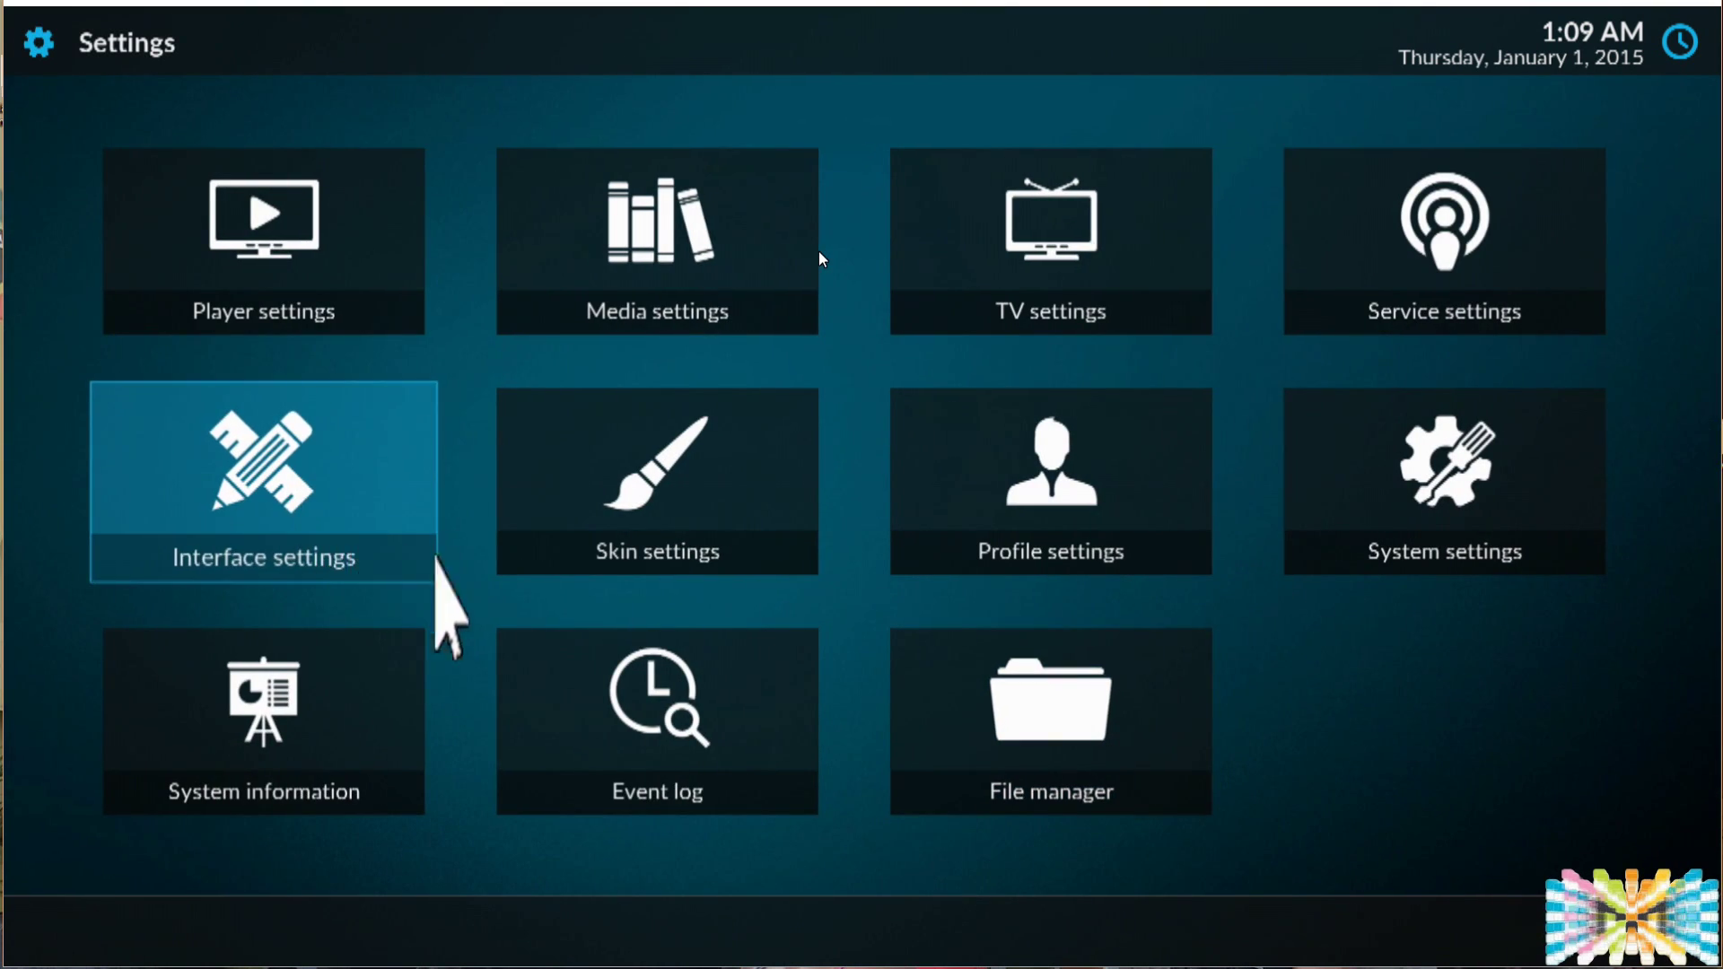
key(Escape)
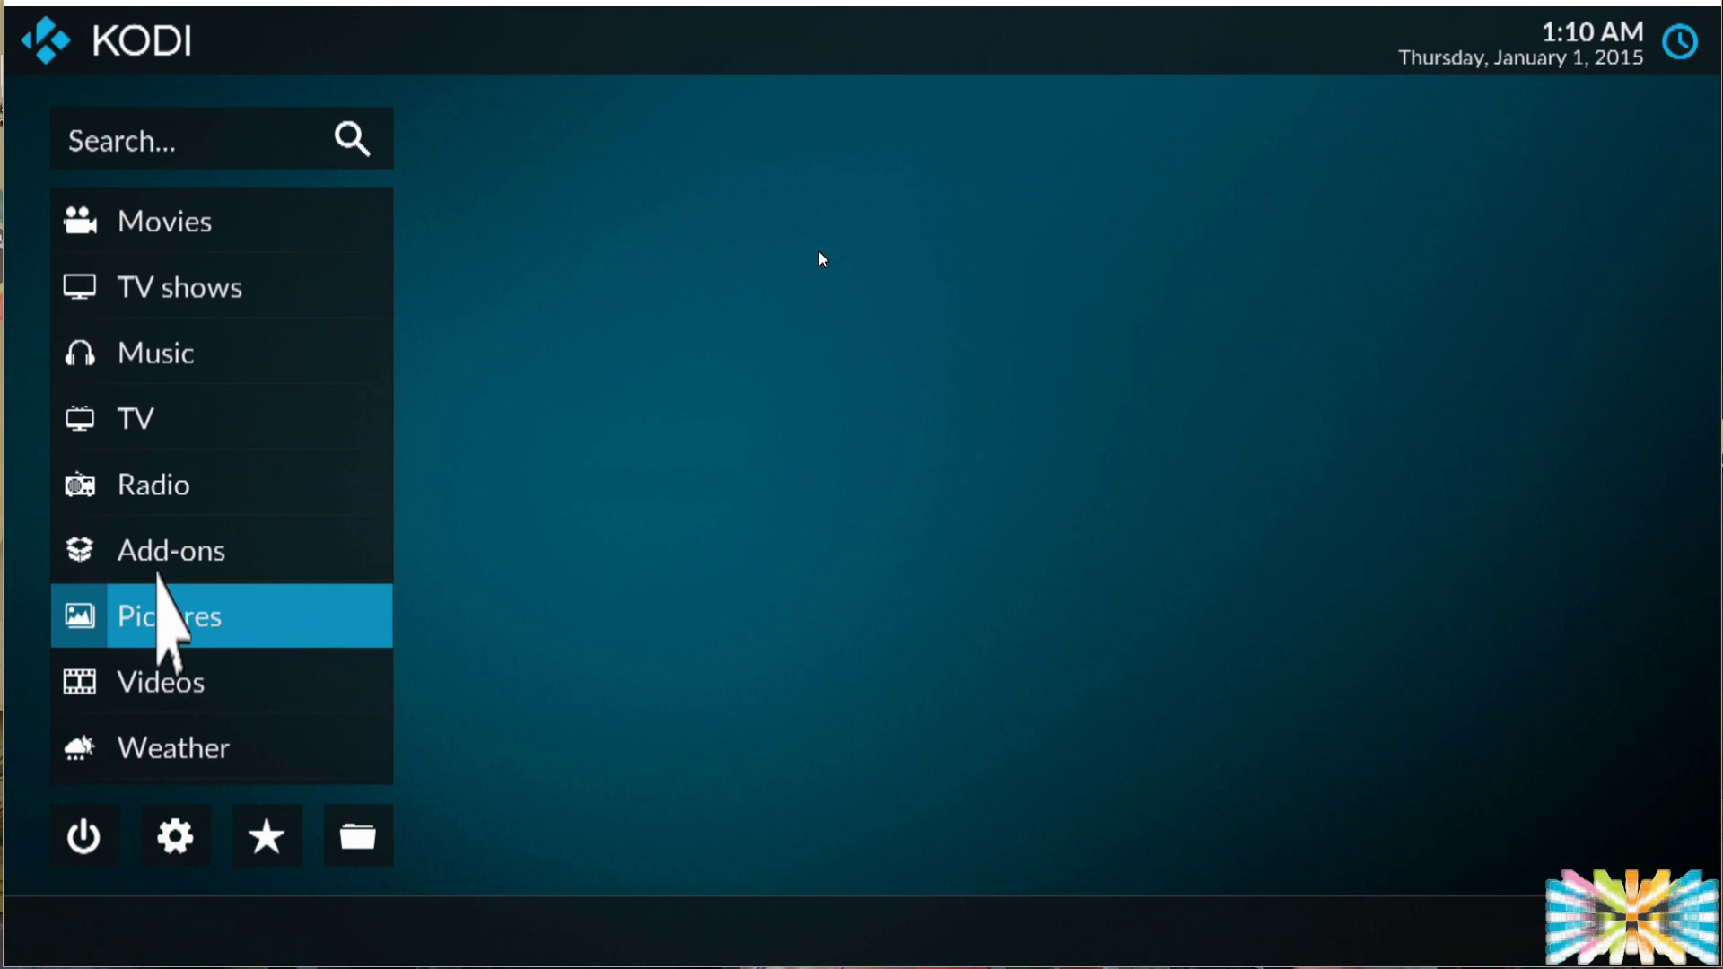
click(164, 555)
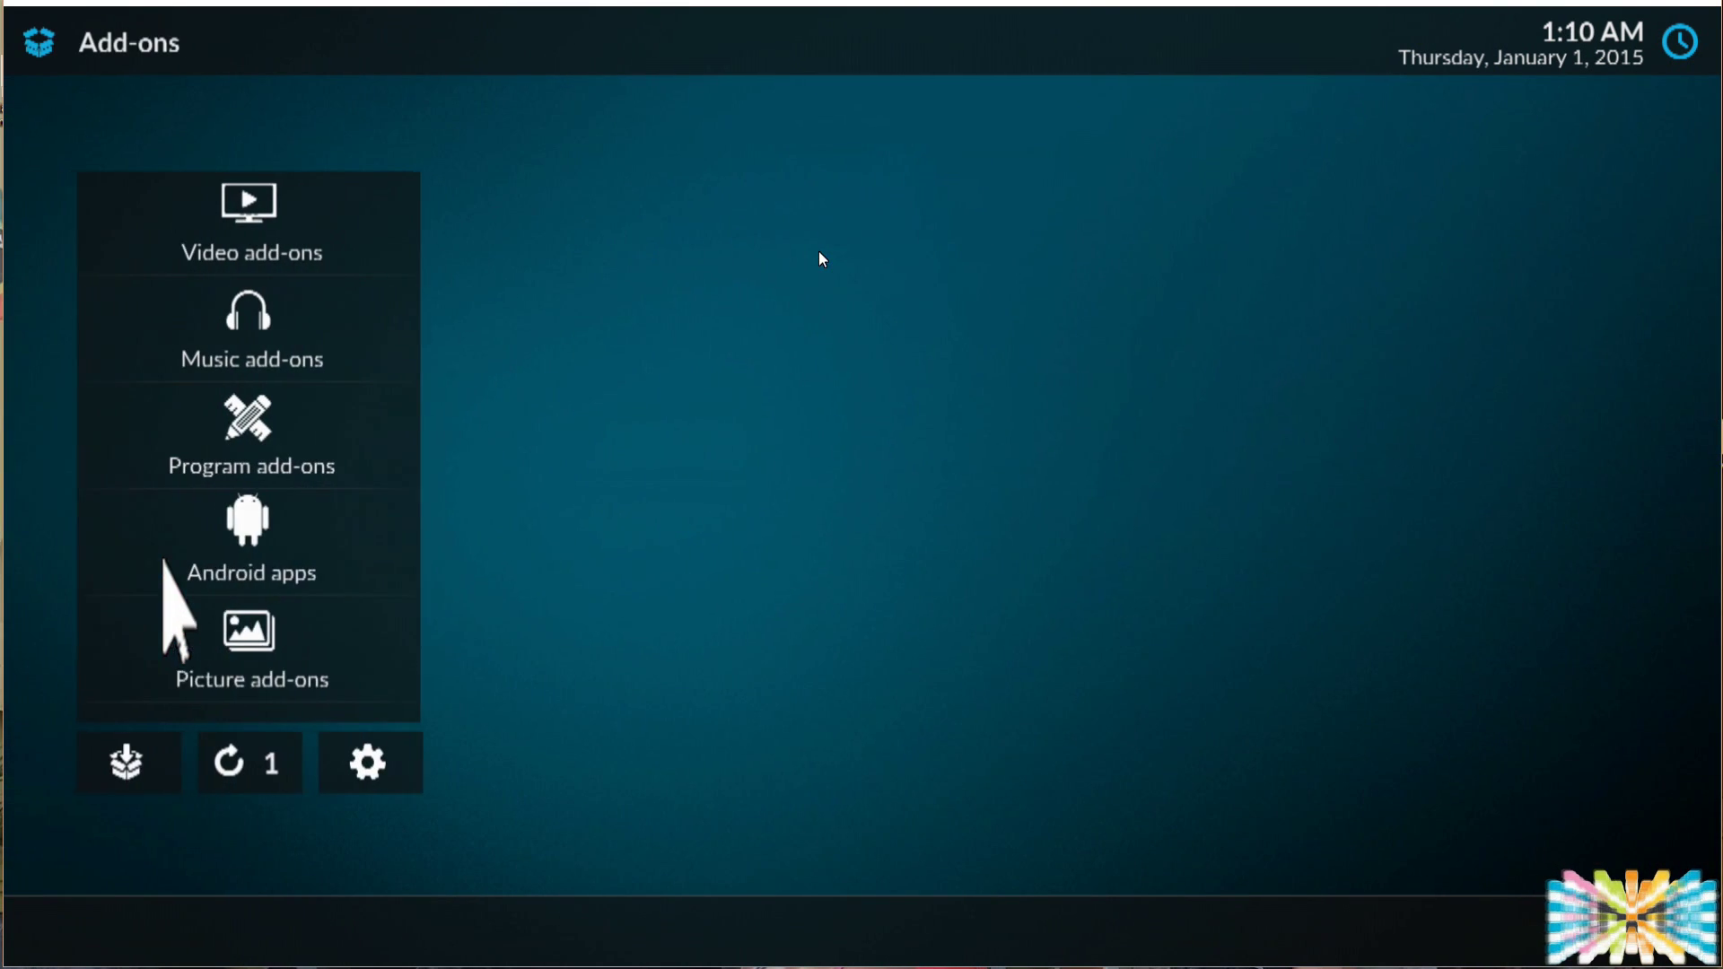
click(134, 761)
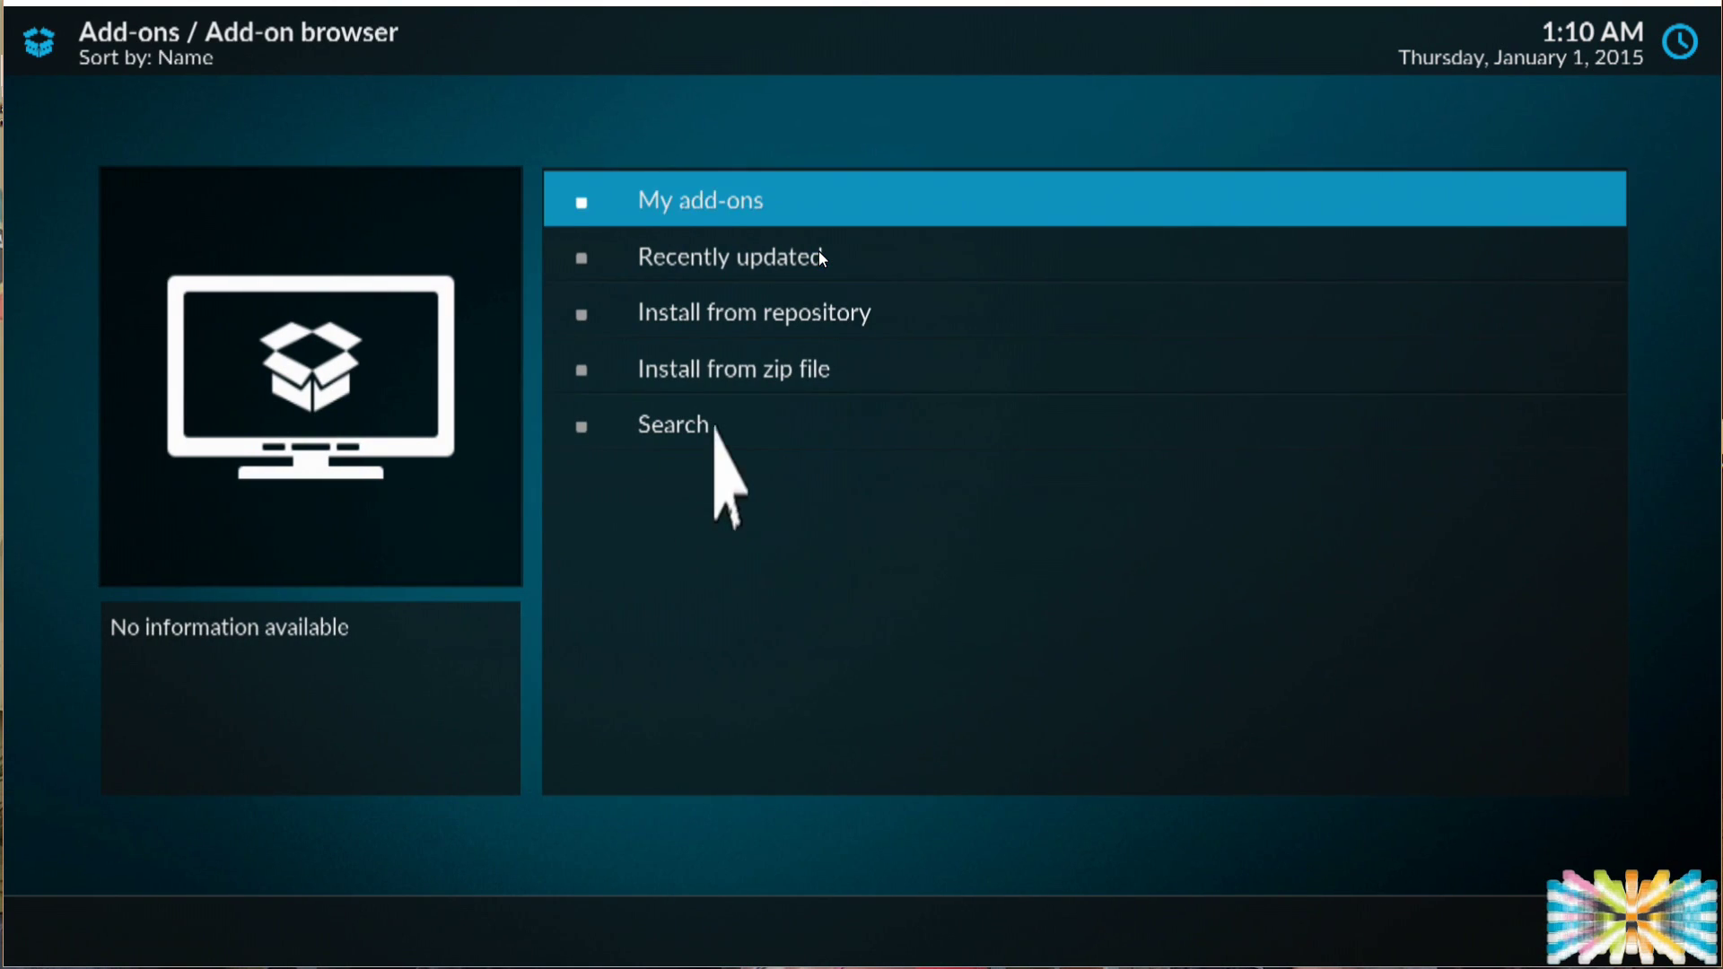
click(770, 377)
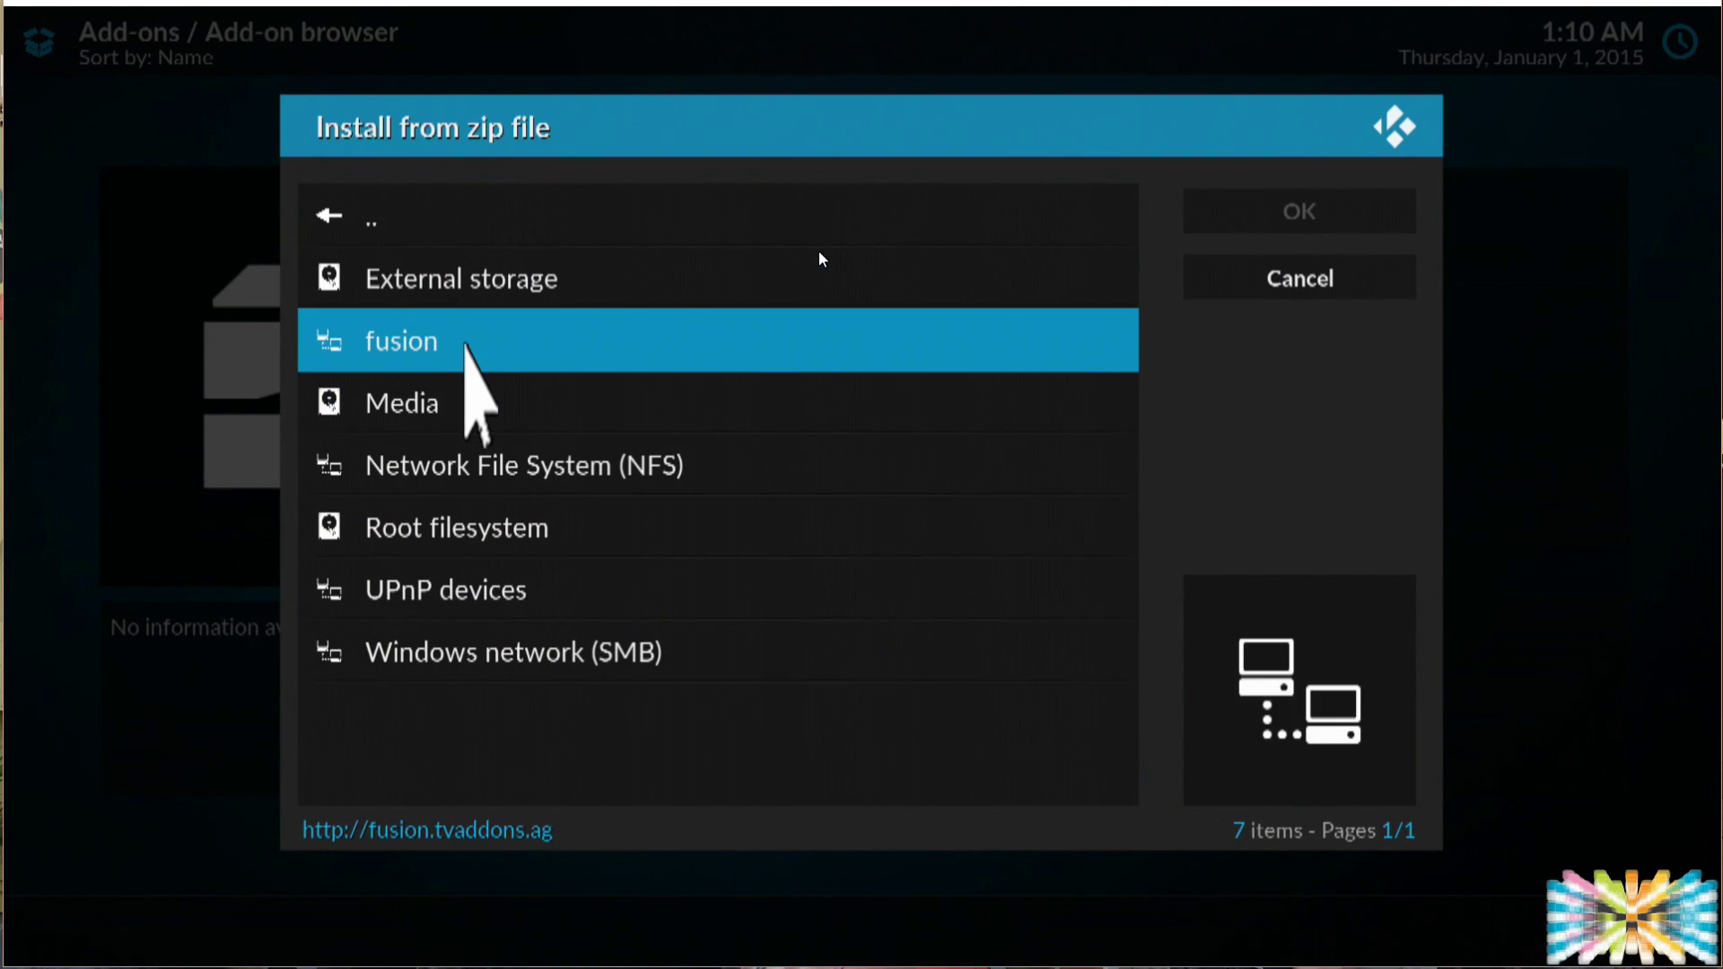
click(465, 344)
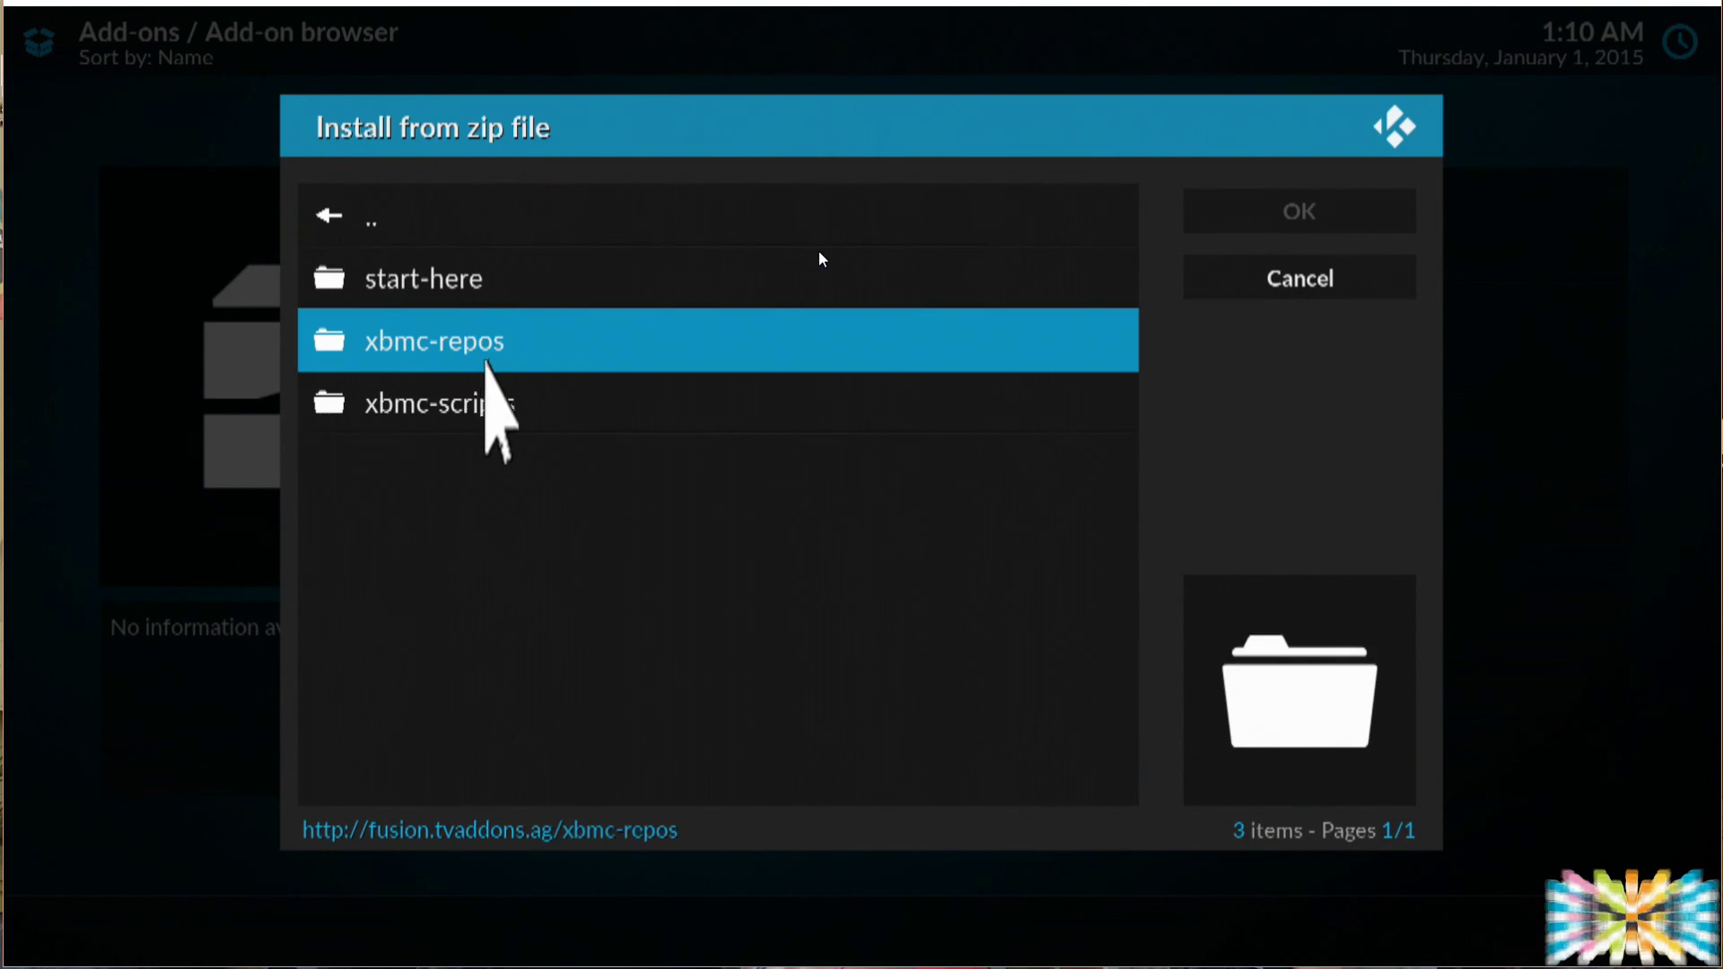
click(503, 348)
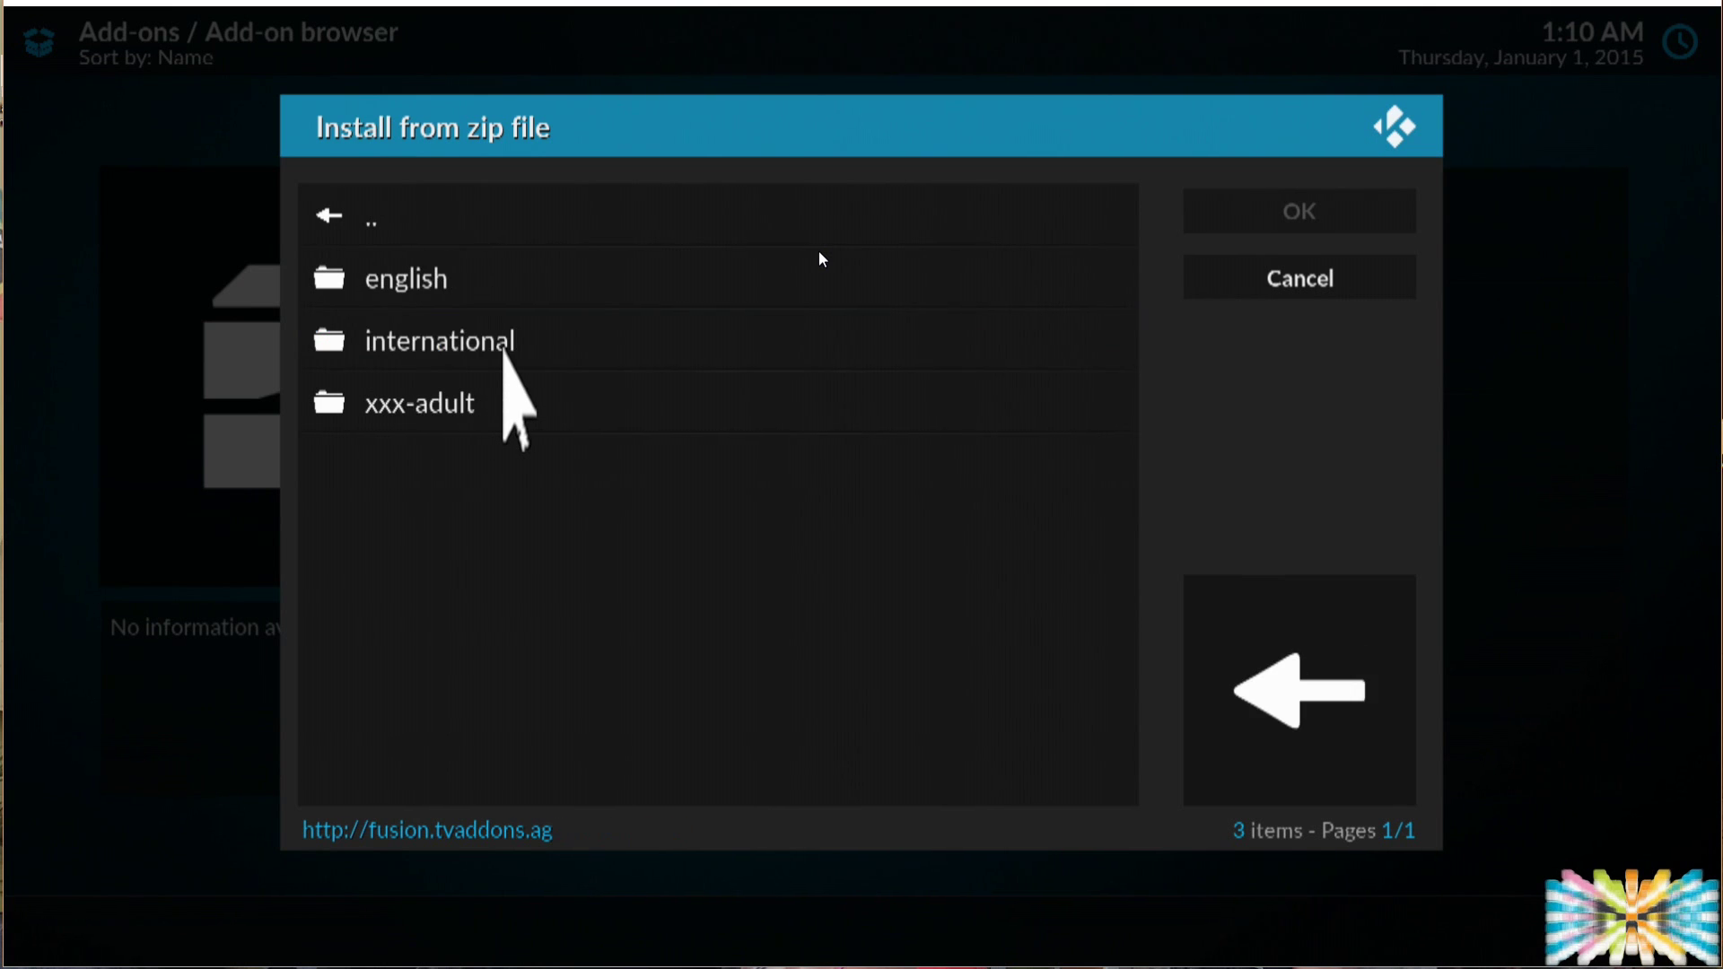
click(440, 269)
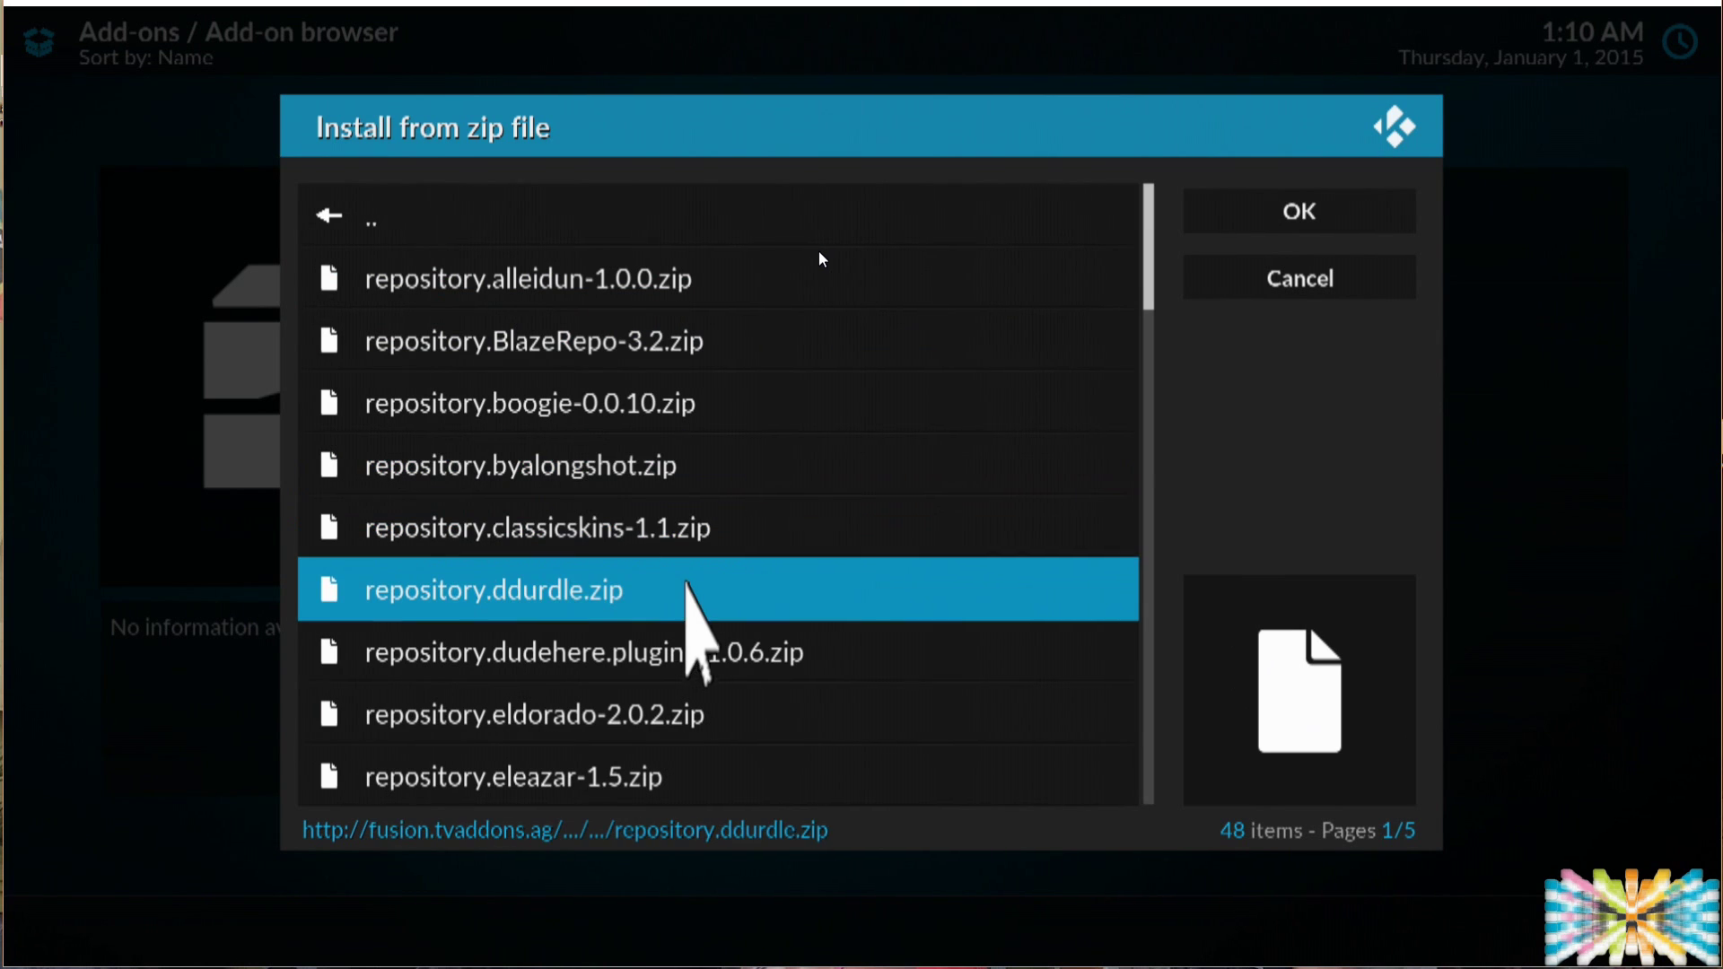
scroll(690, 593, down, 5)
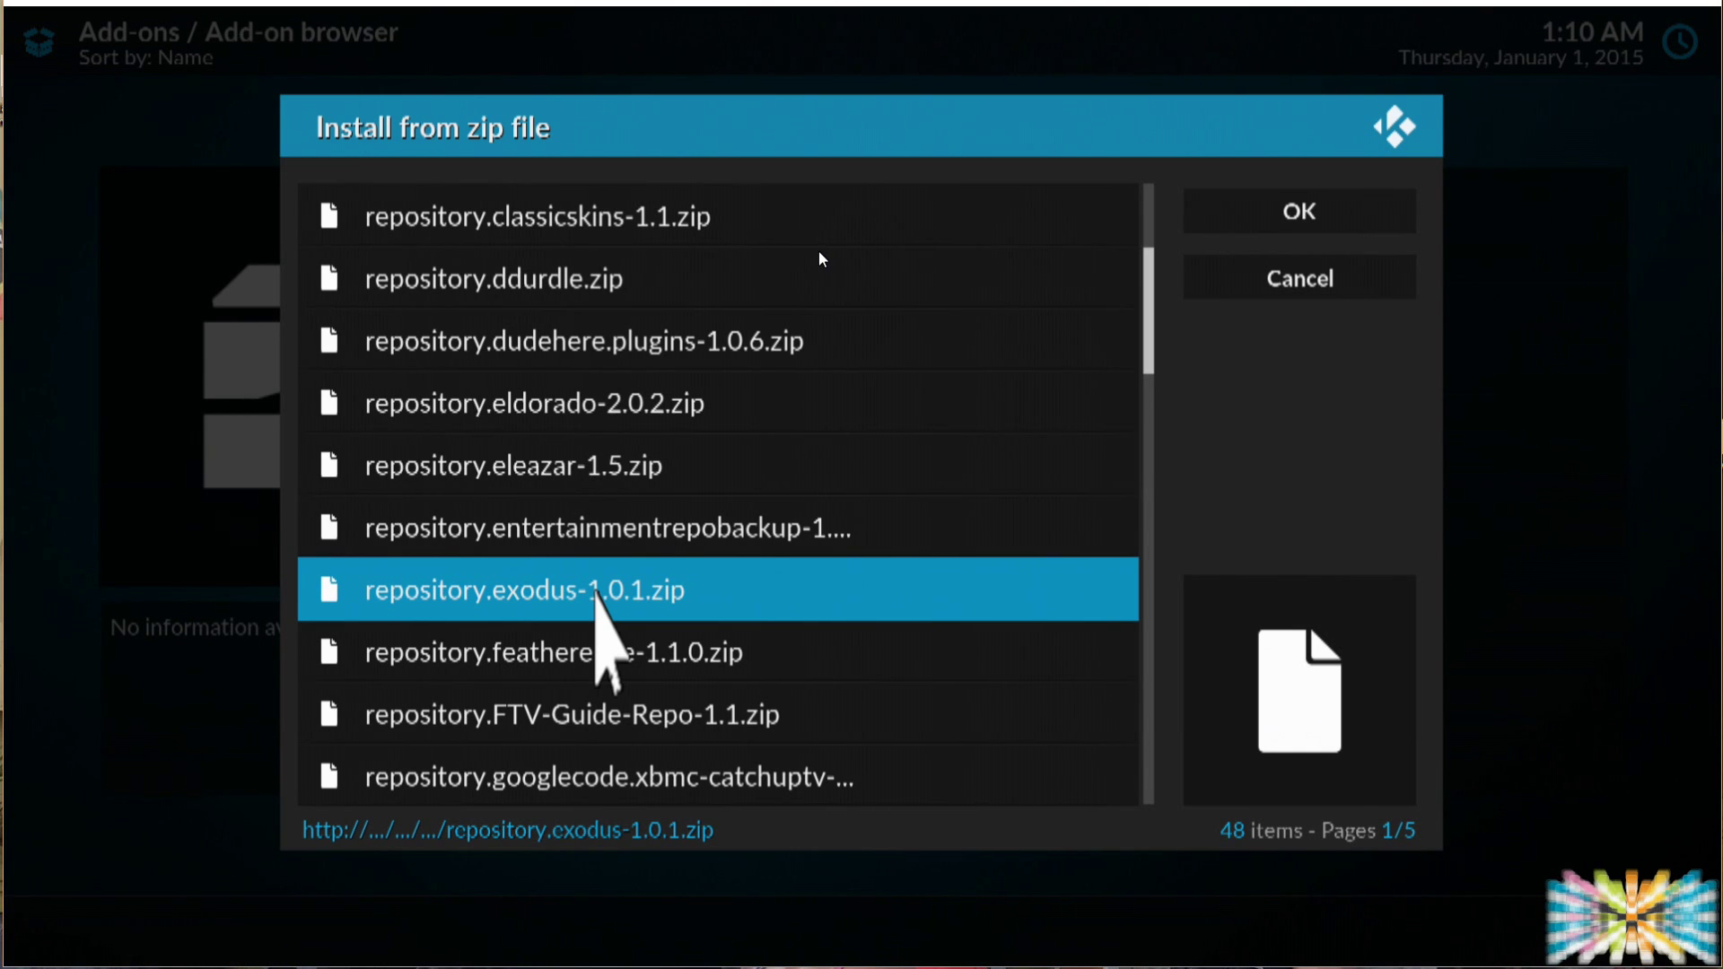
click(596, 593)
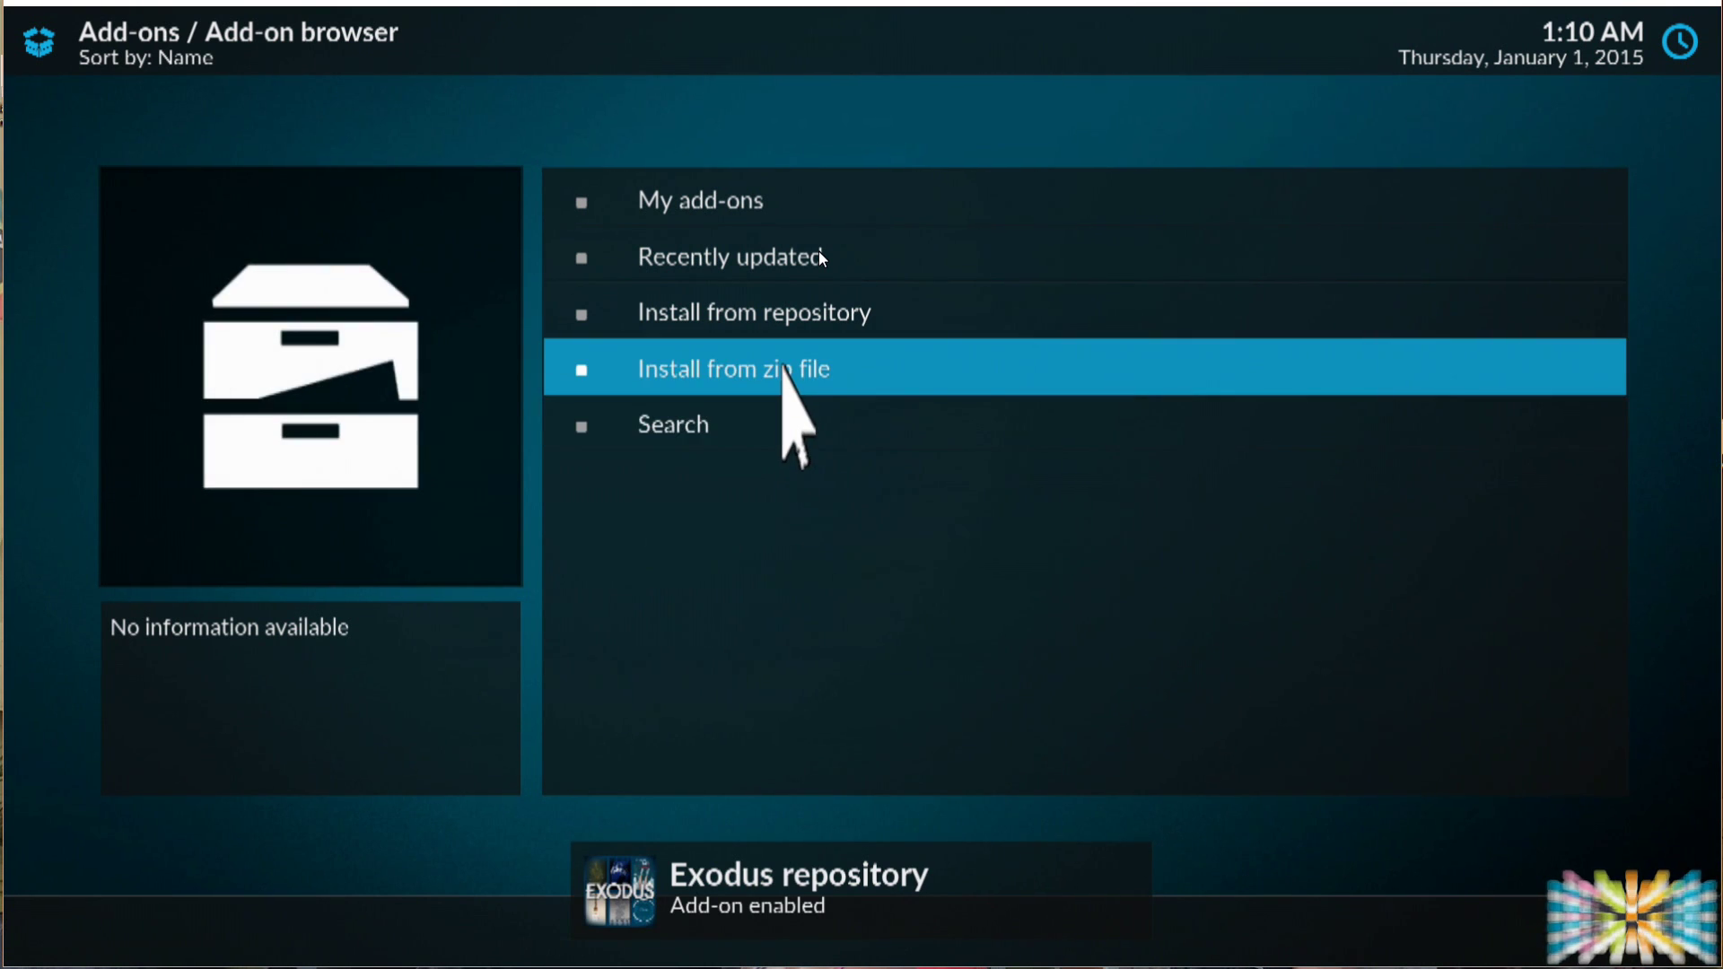
Step: Install repository.xbmchub-1.0.6.zip from the fusion source's xbmc-repos/english folder
click(783, 368)
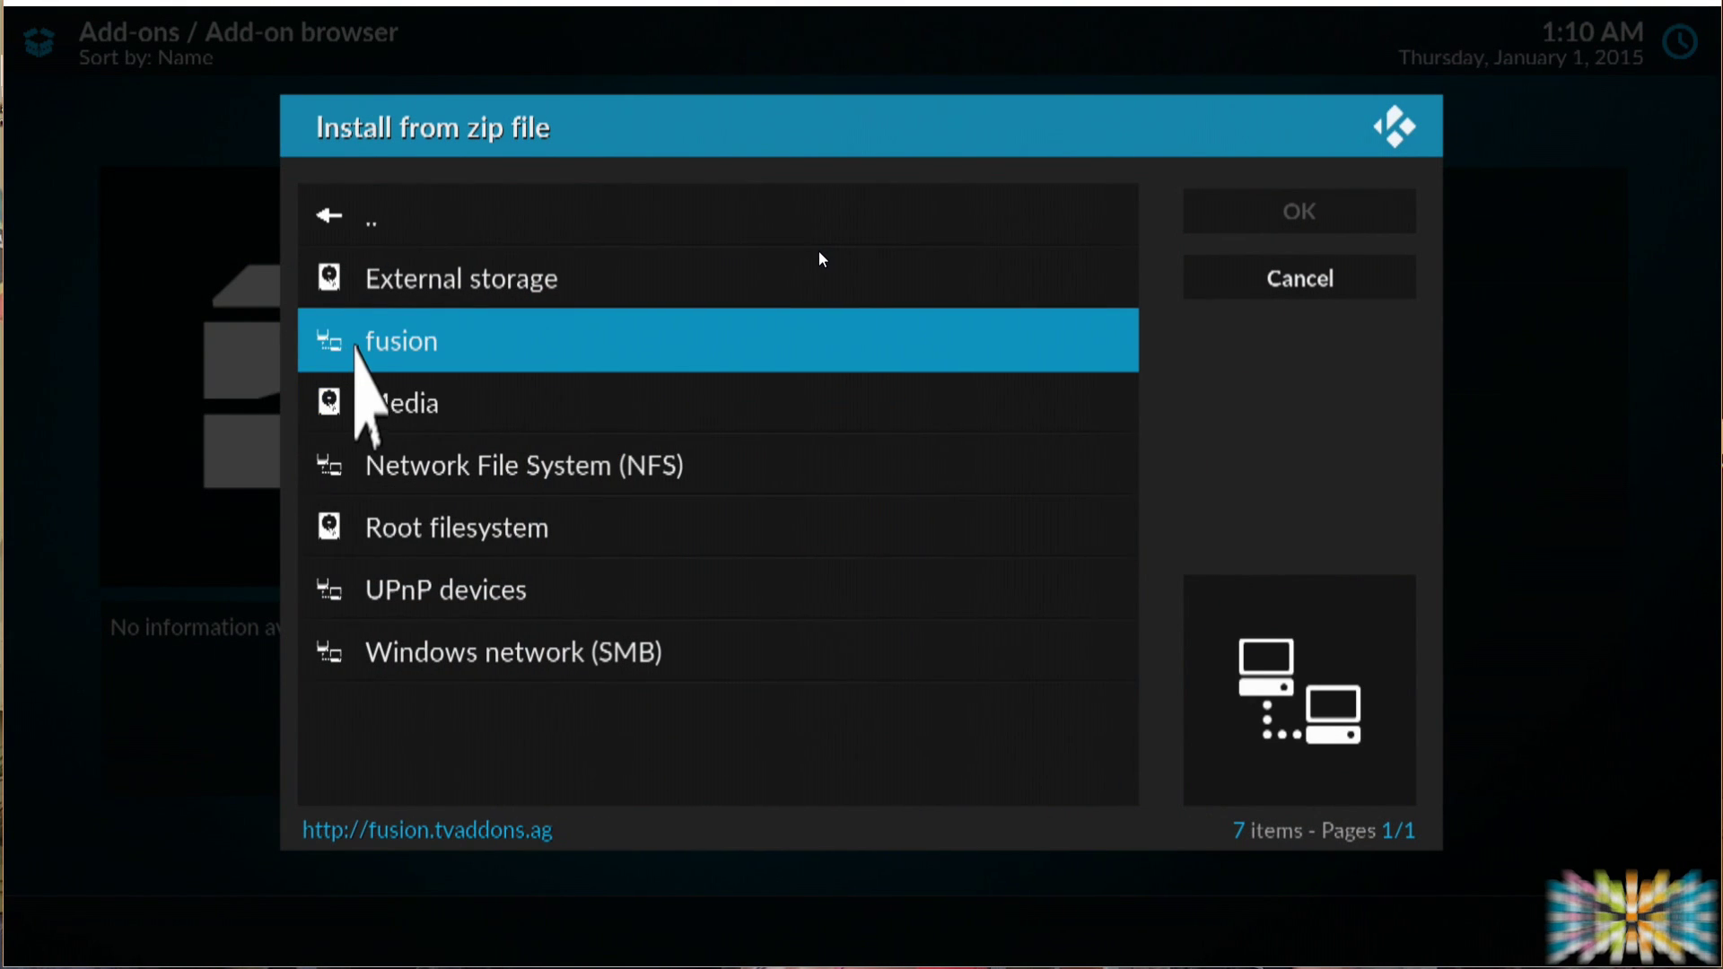
click(358, 343)
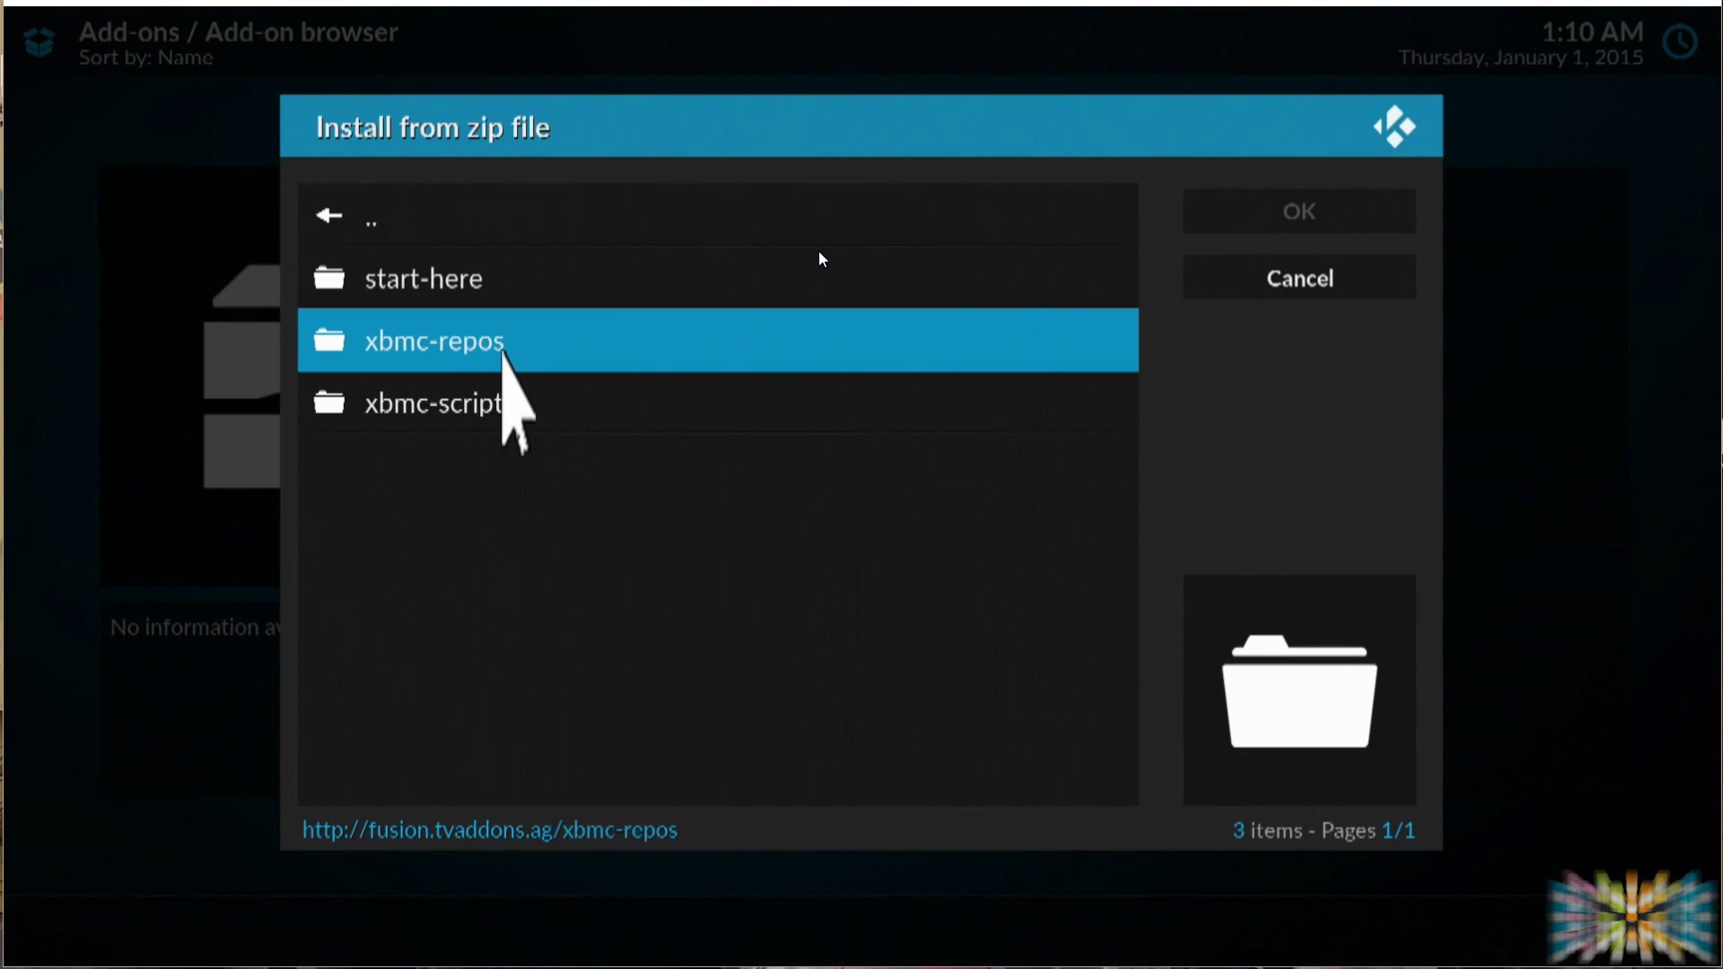
click(504, 348)
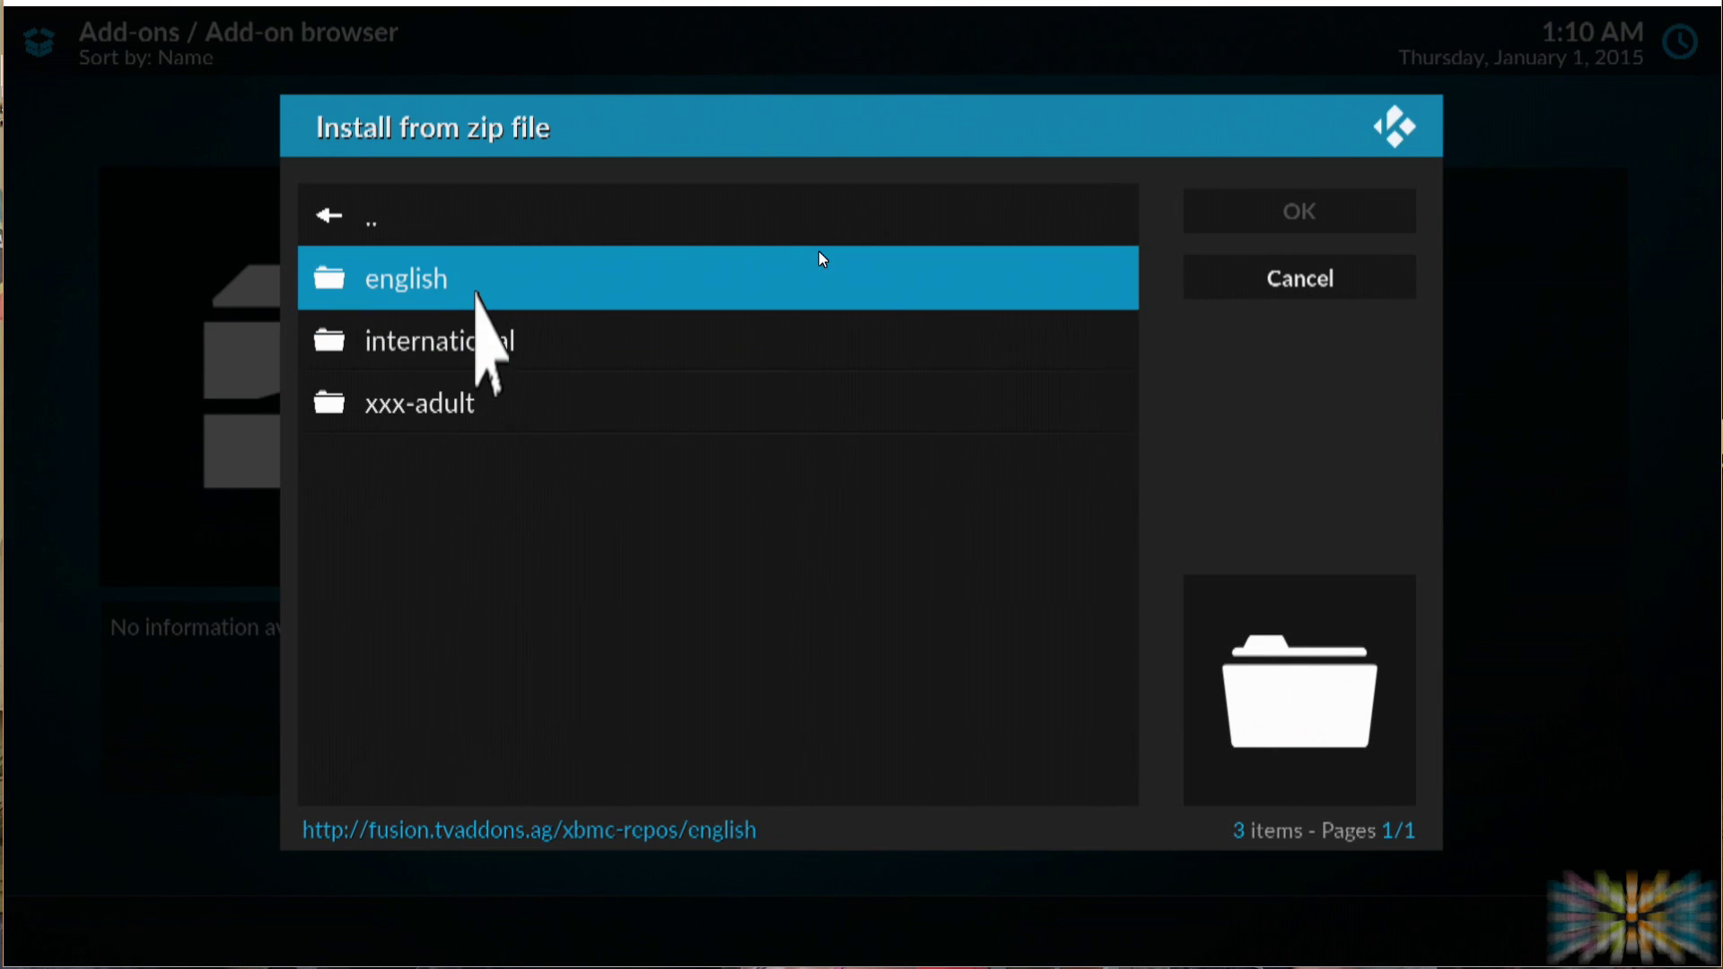
click(473, 289)
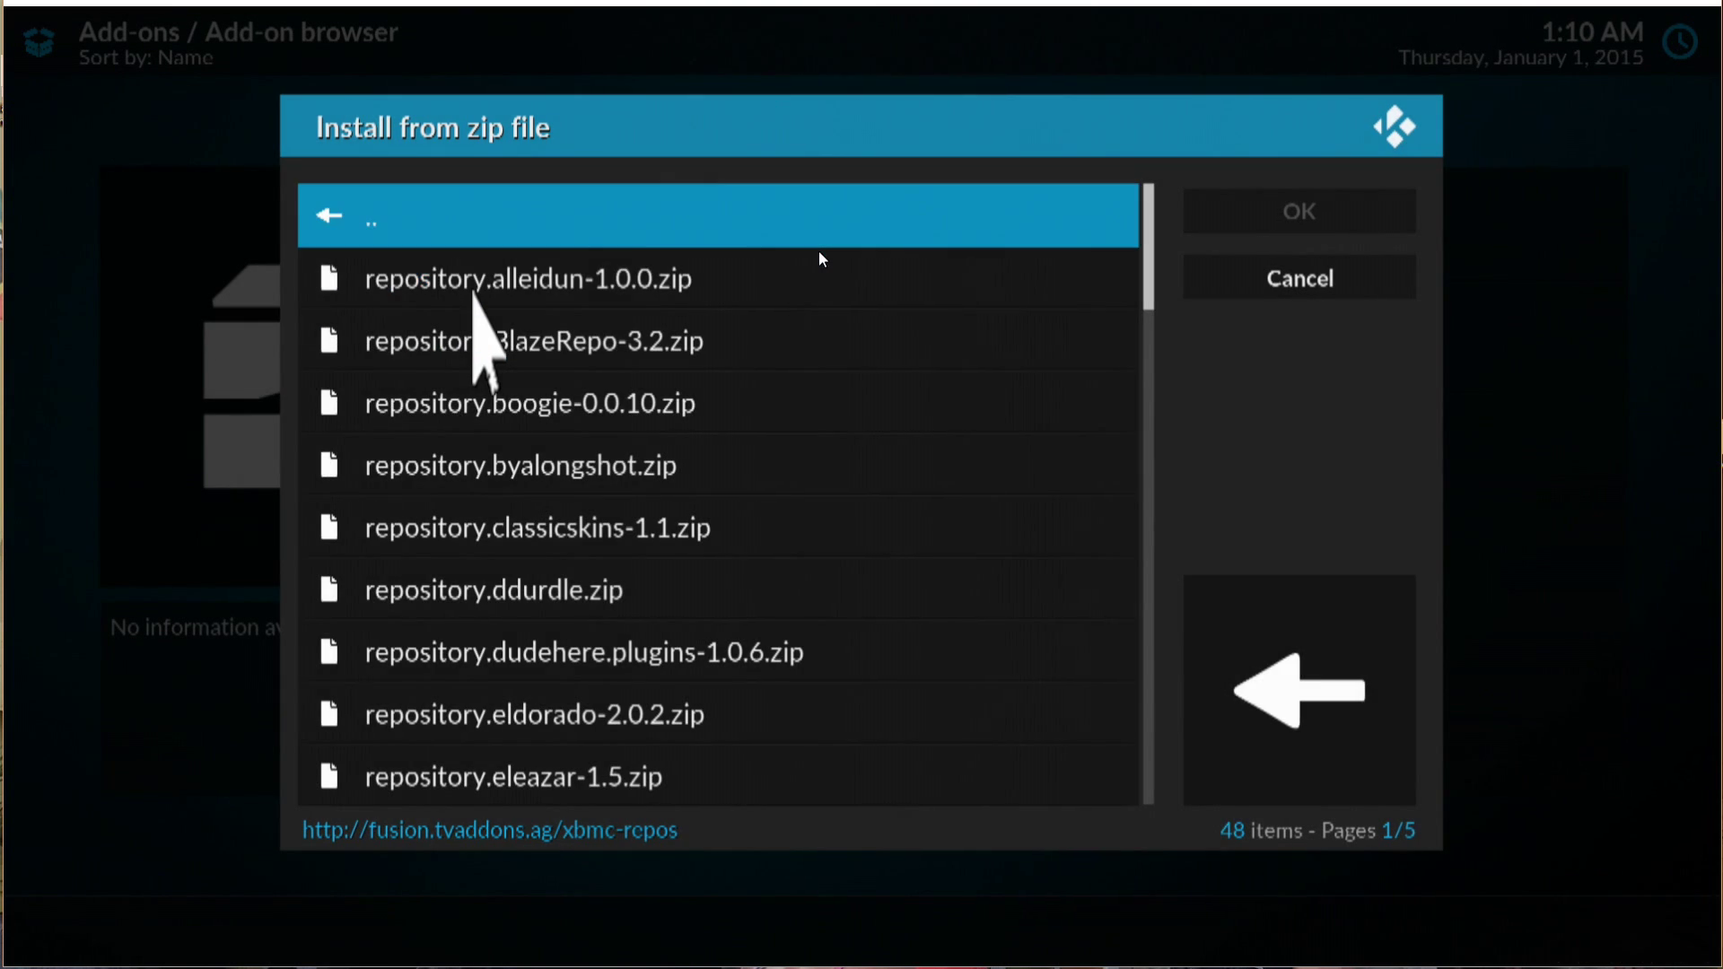
scroll(687, 714, down, 15)
scroll(687, 682, down, 9)
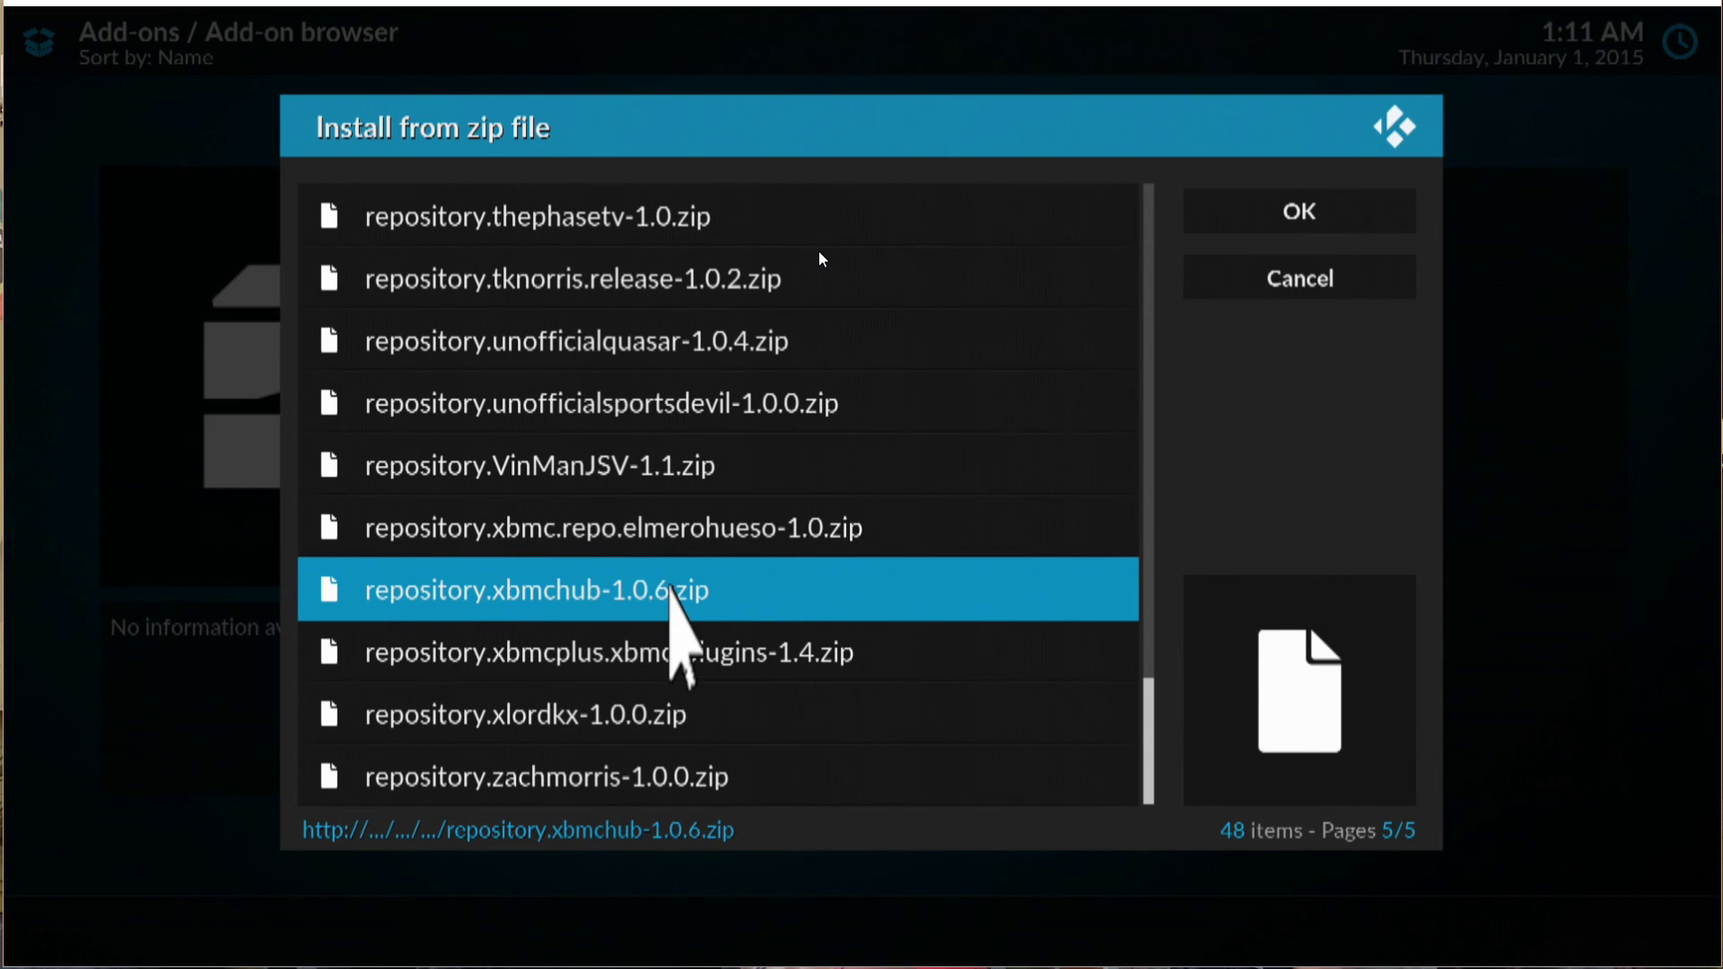
right_click(670, 590)
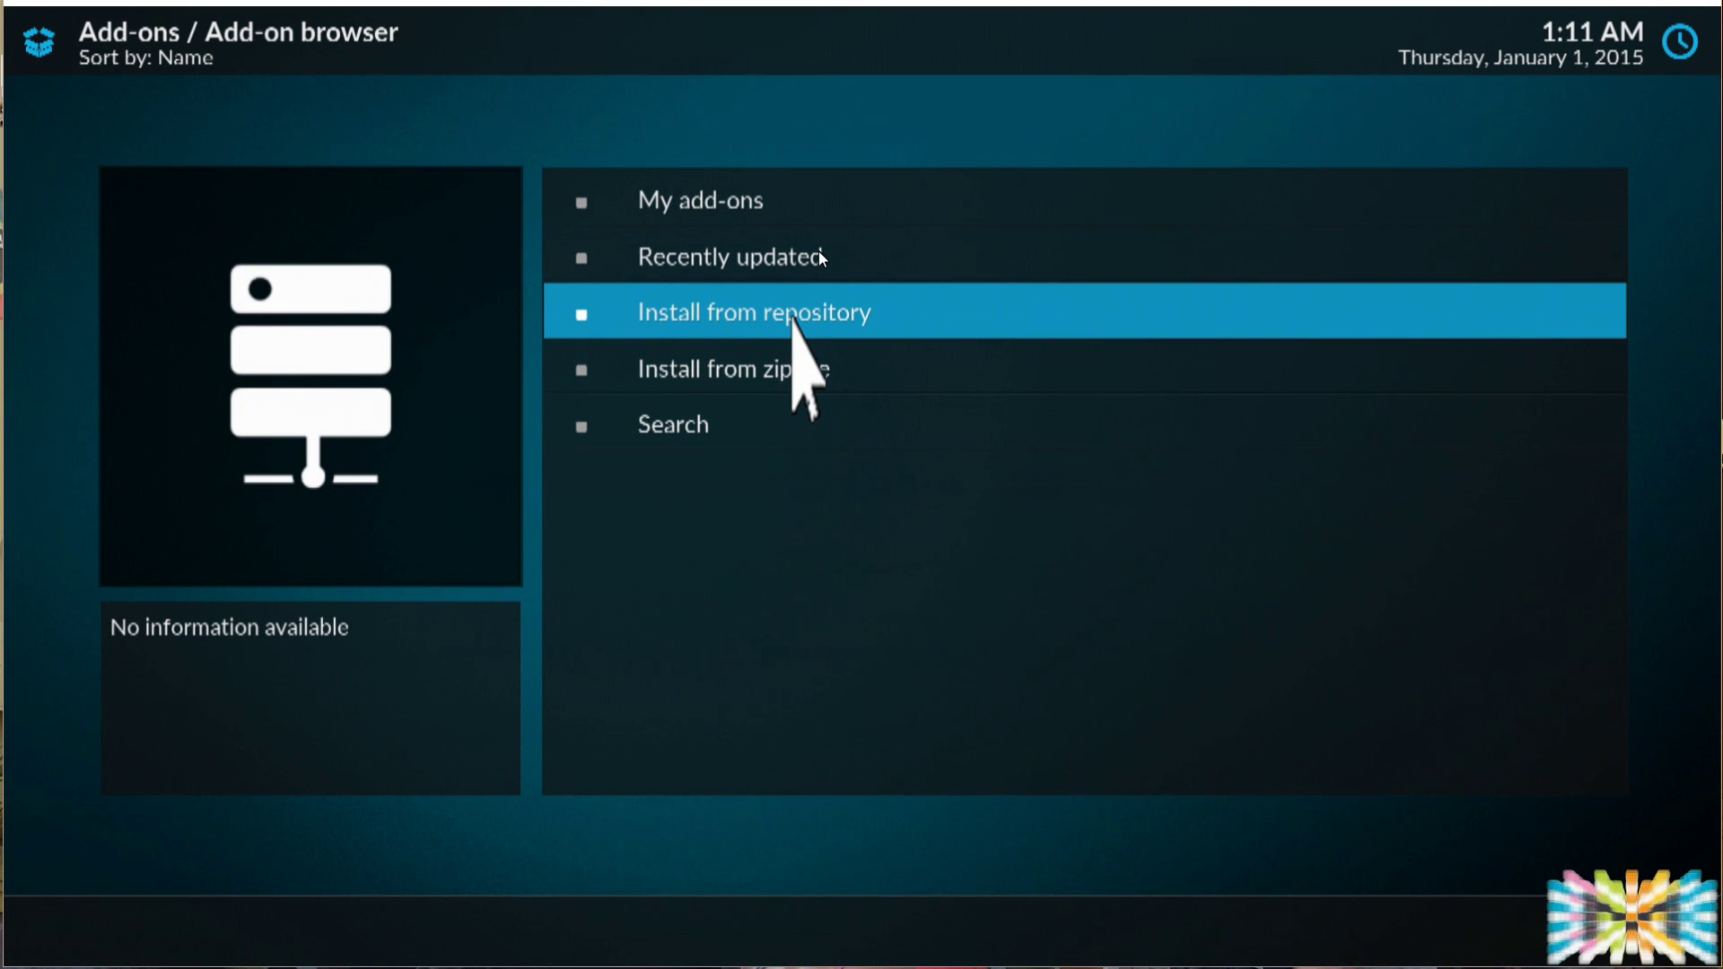
Step: Install the Exodus video add-on from the Exodus repository and return to the repository list
click(793, 320)
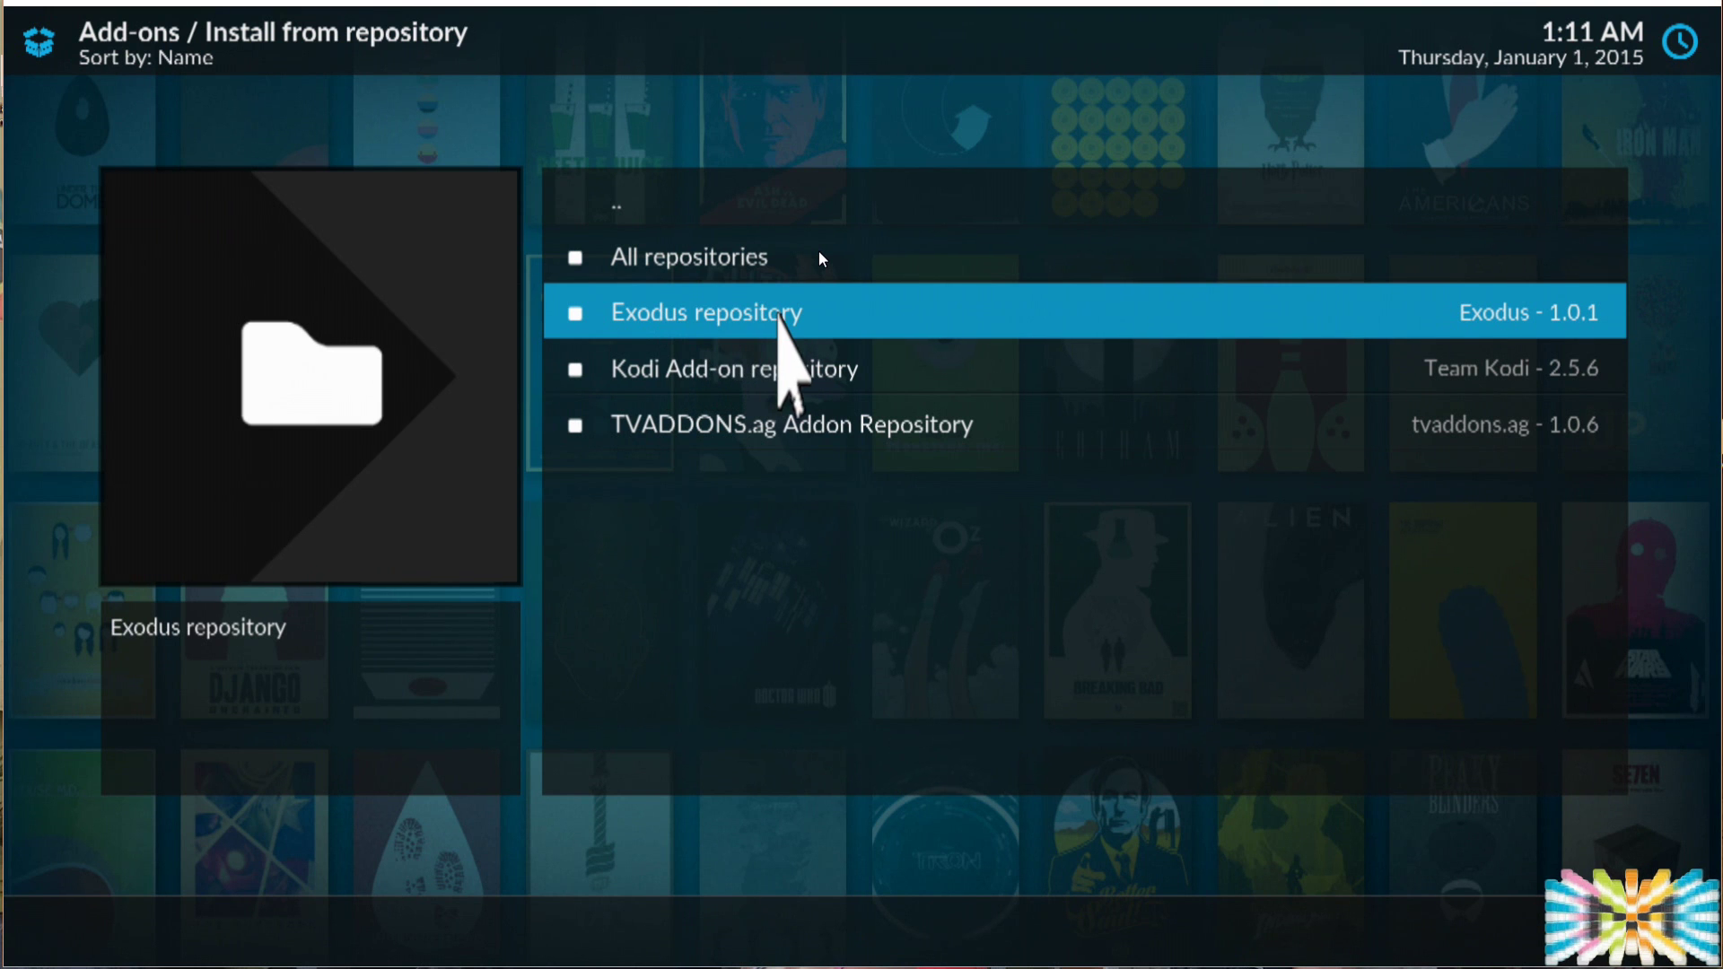
click(777, 316)
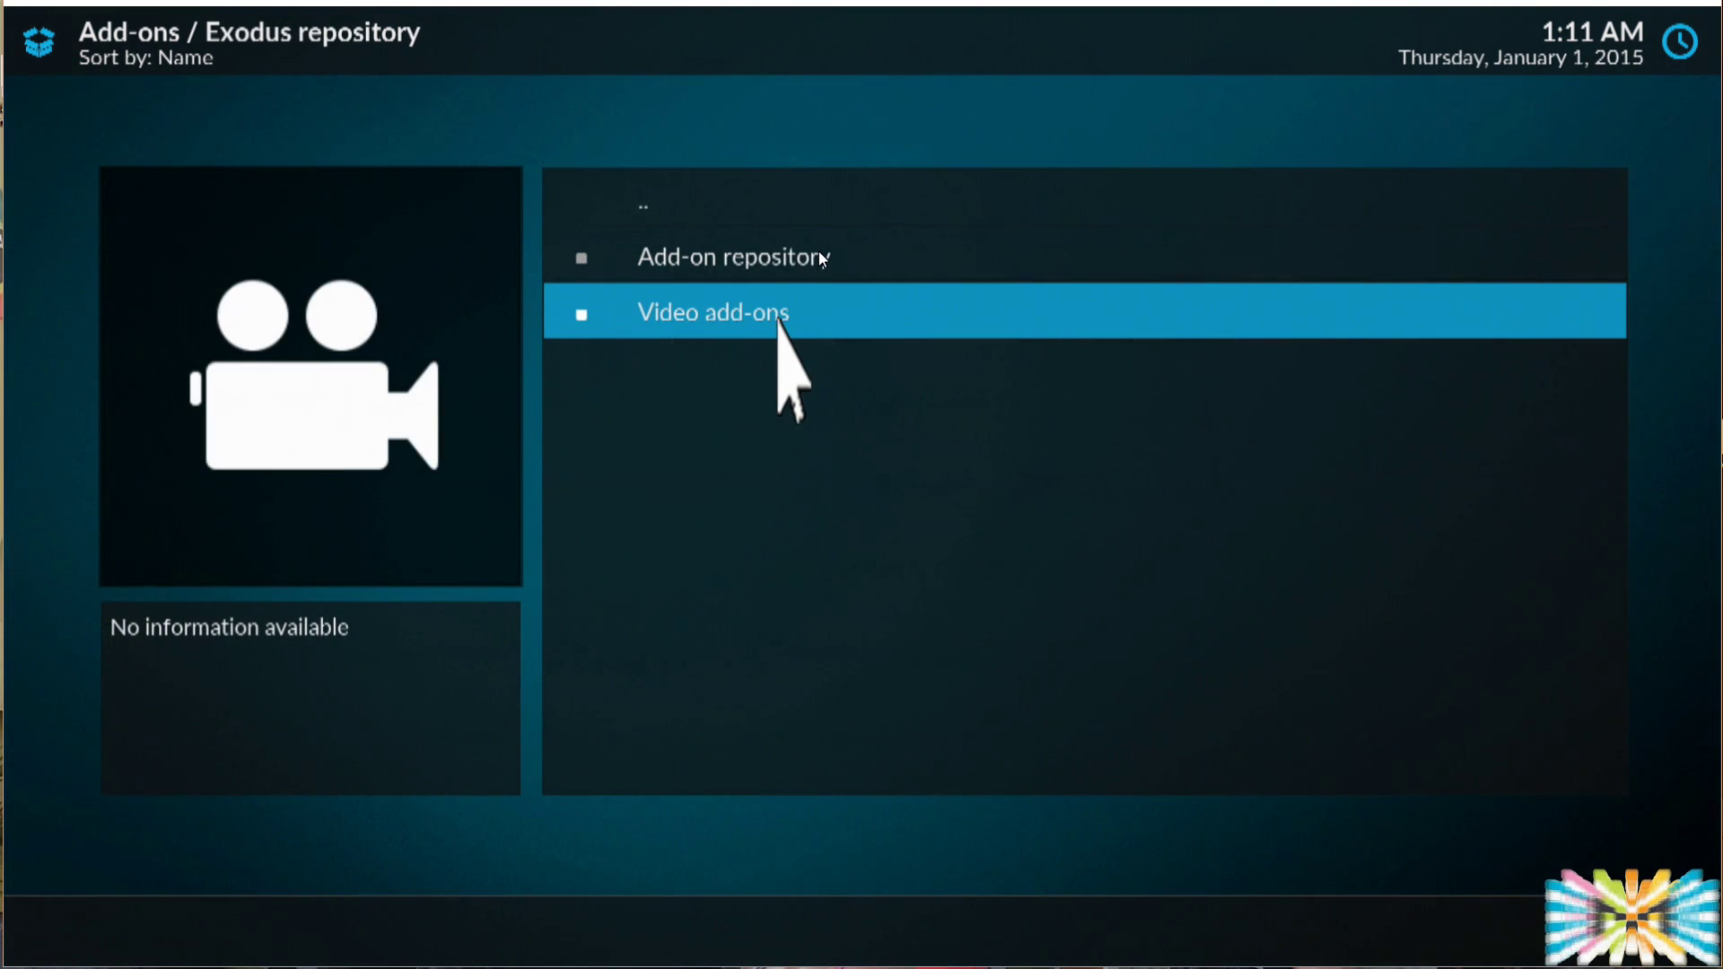
click(778, 316)
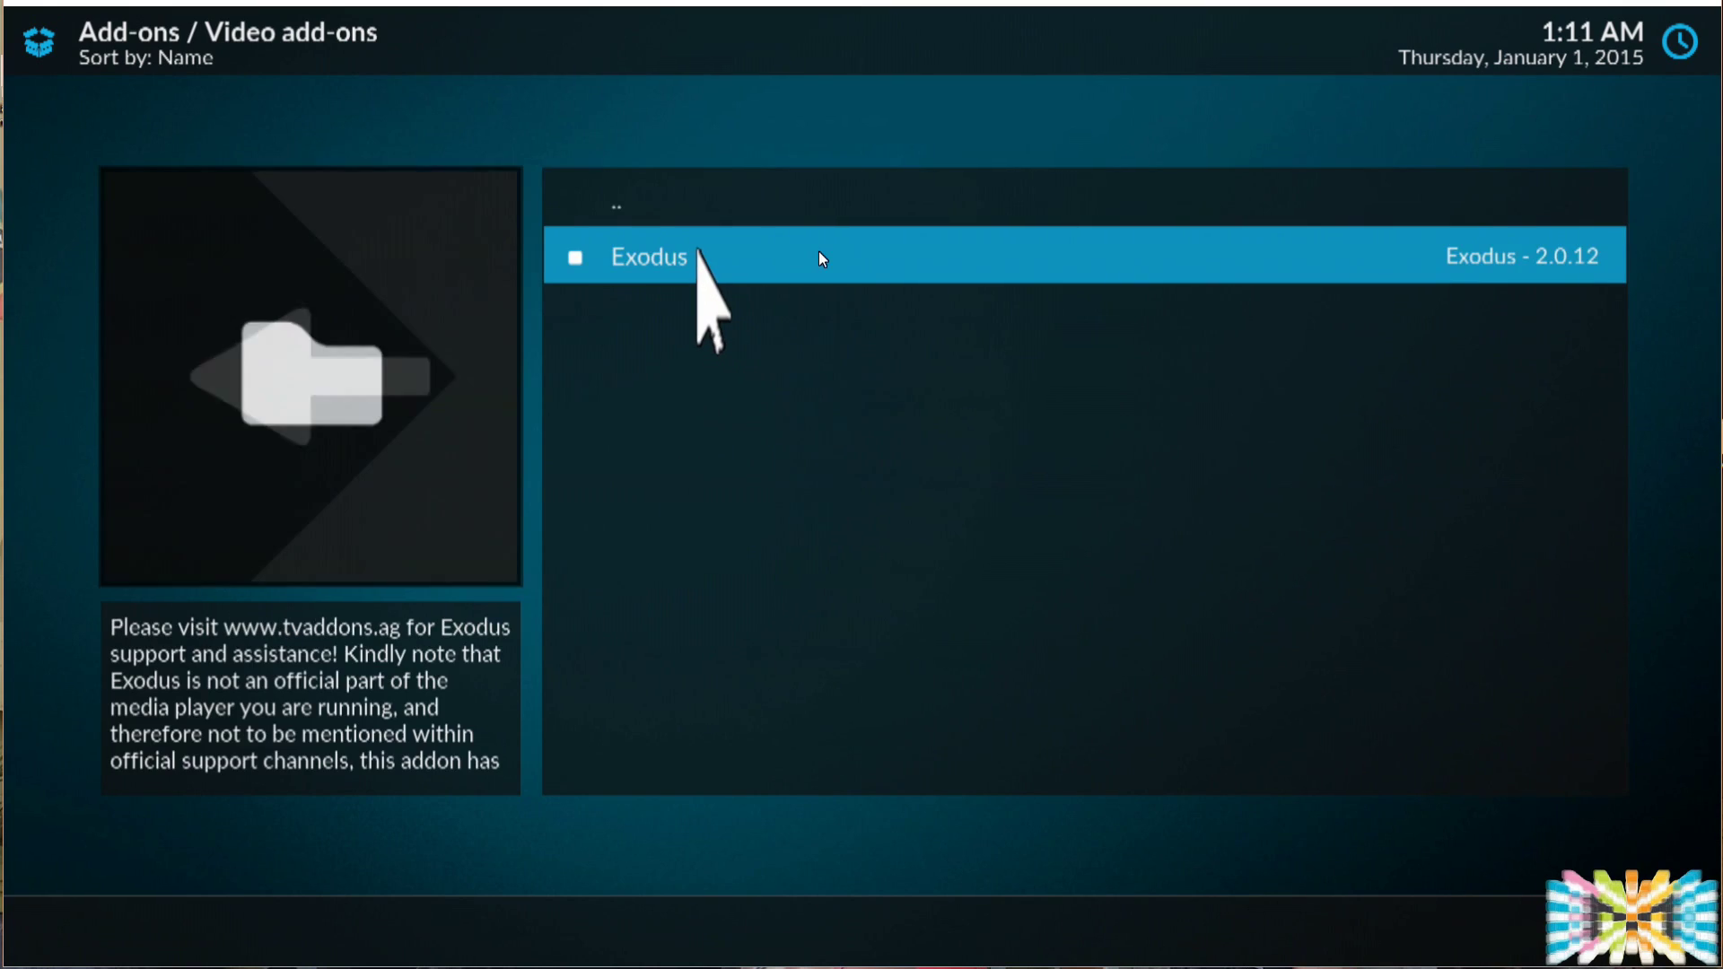
click(698, 258)
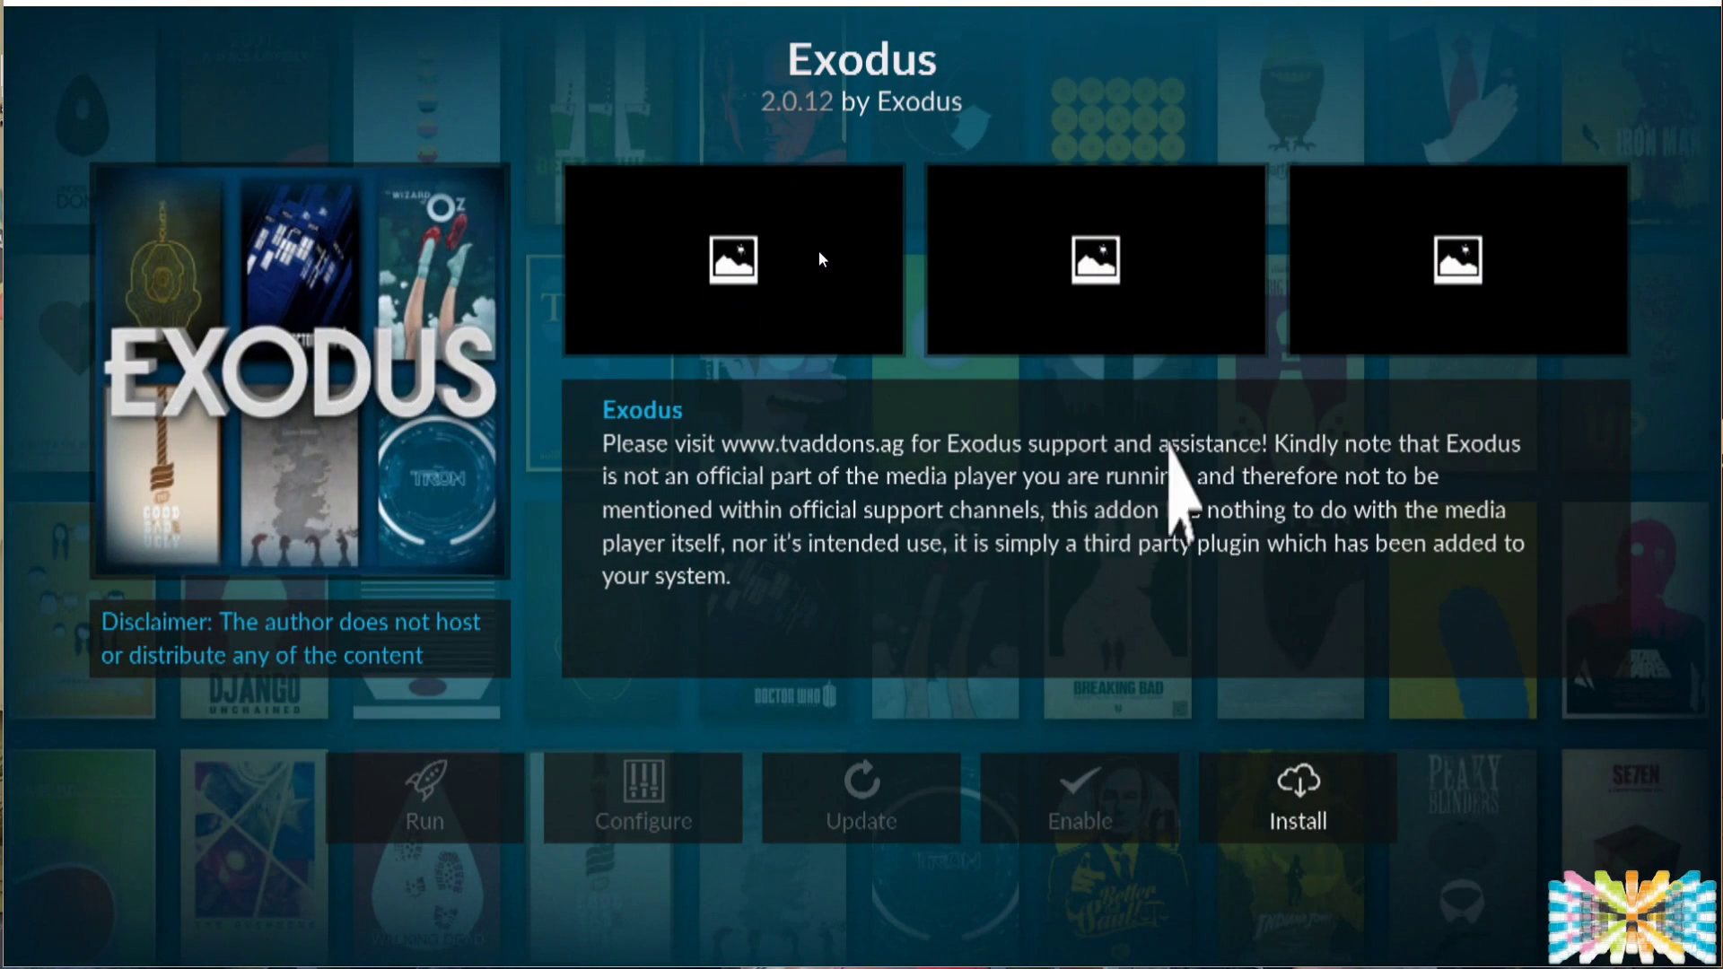
click(1319, 781)
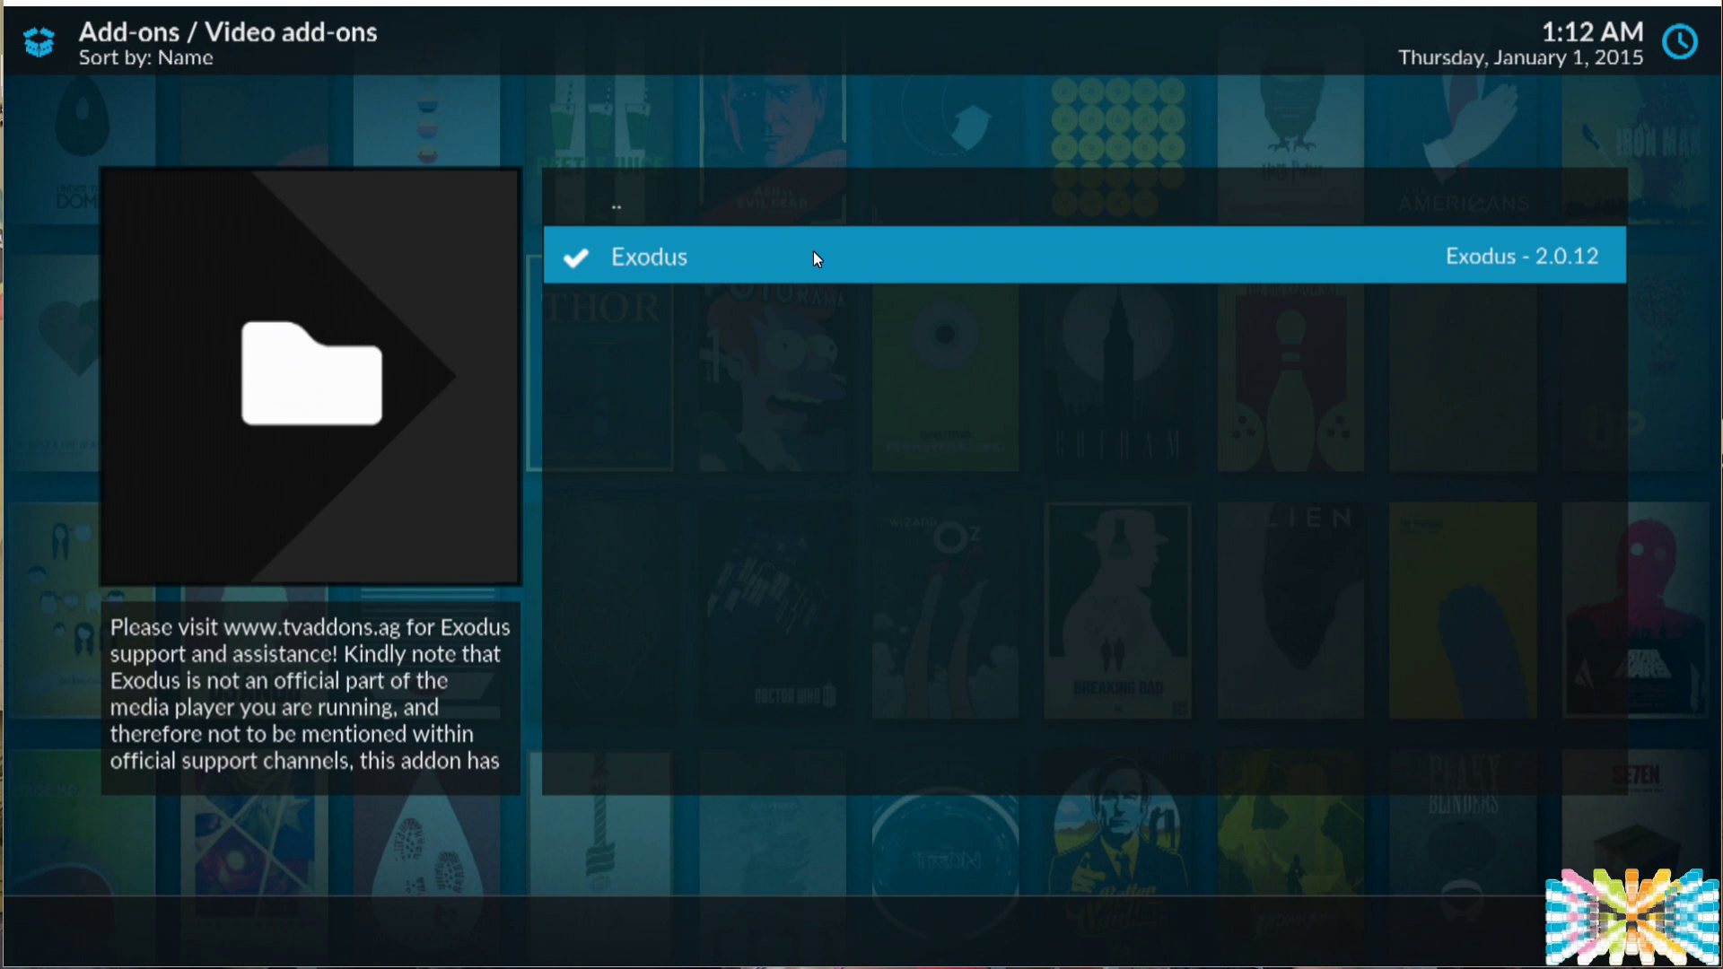
key(BackSpace)
key(BackSpace)
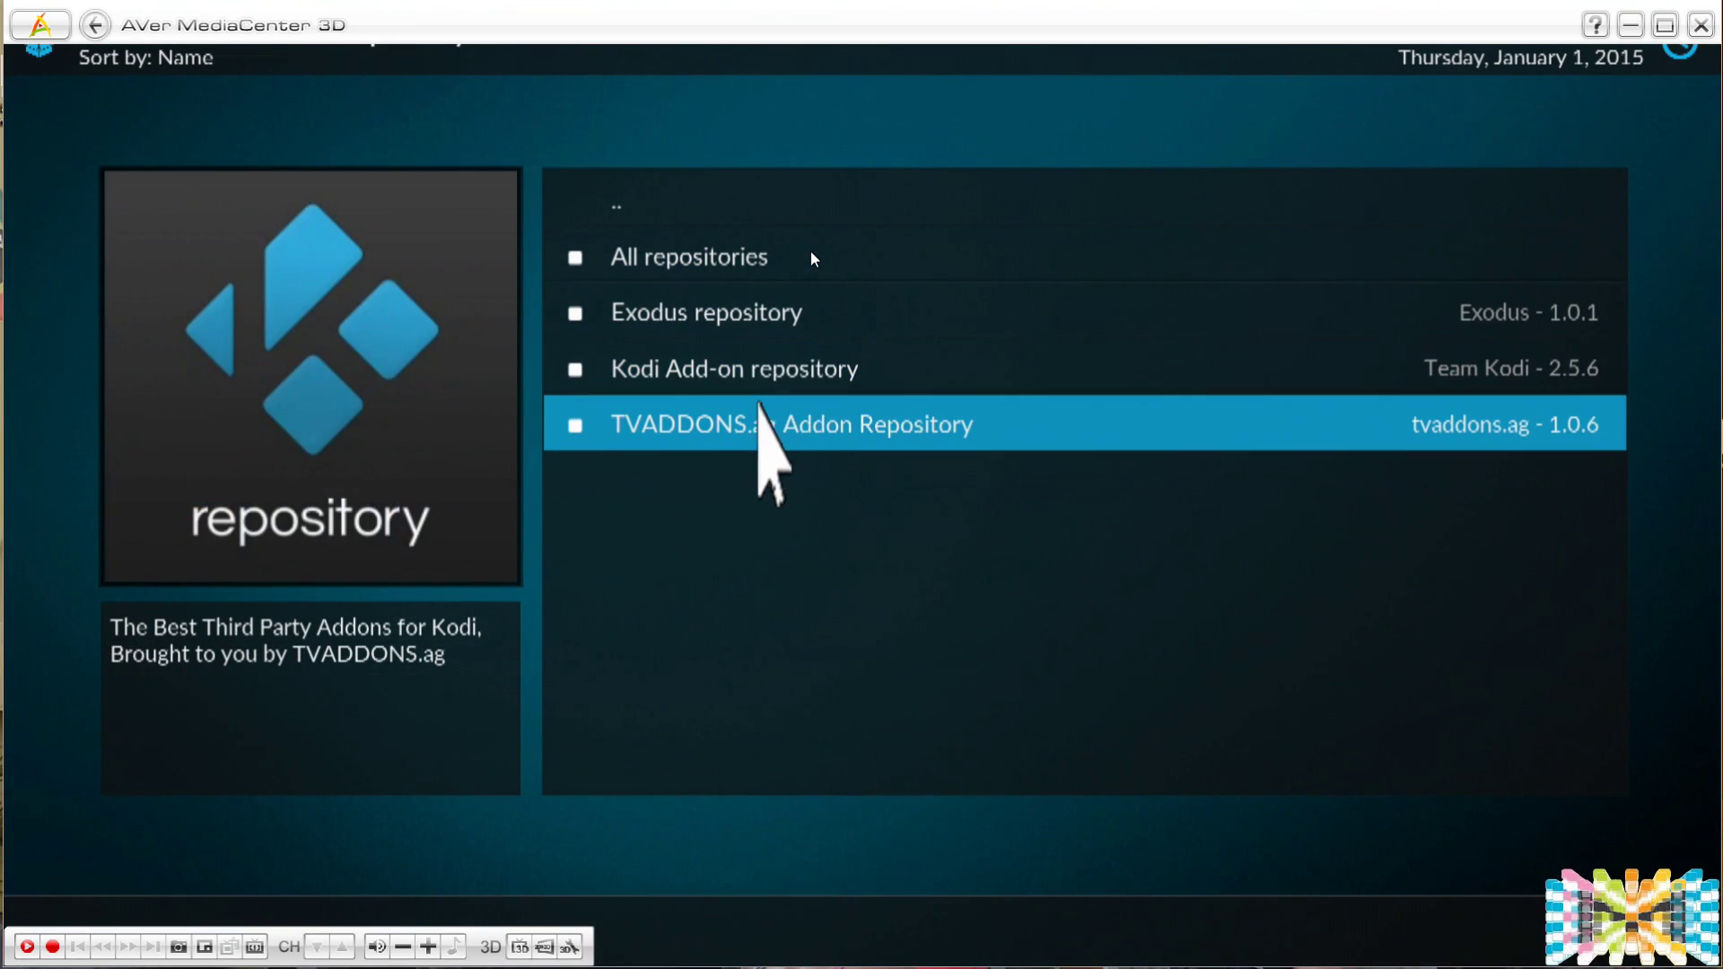
Step: Install the Phoenix video add-on from the TVADDONS.ag Addon Repository
click(855, 427)
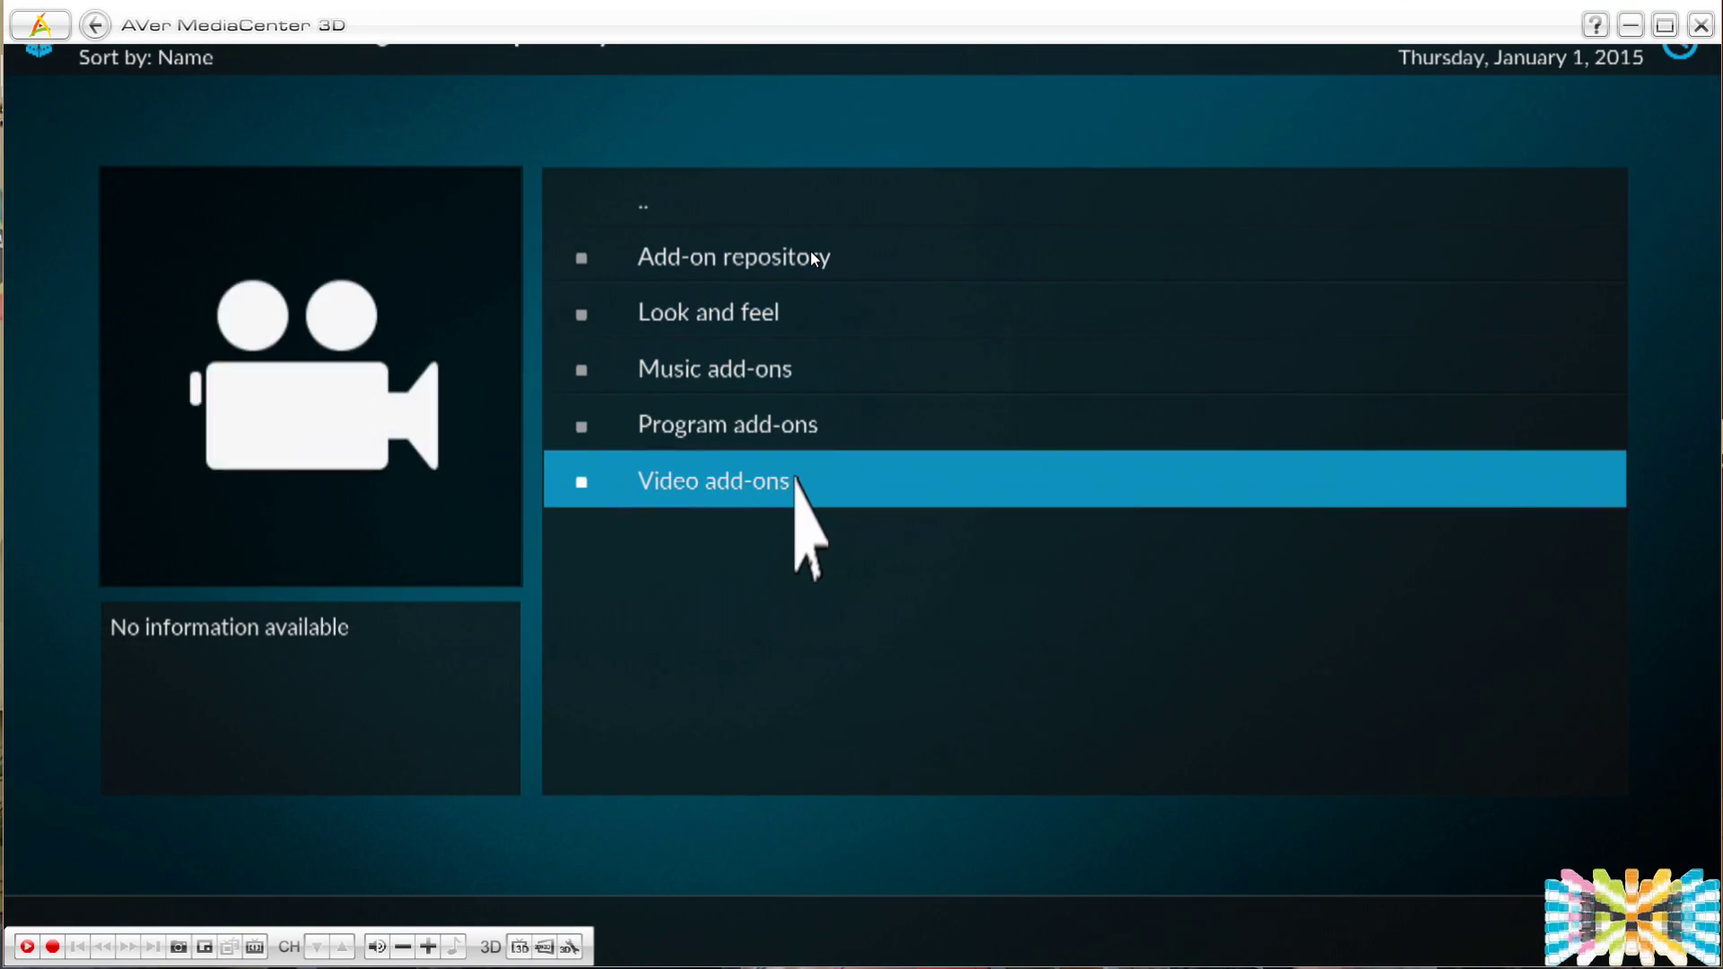
click(794, 481)
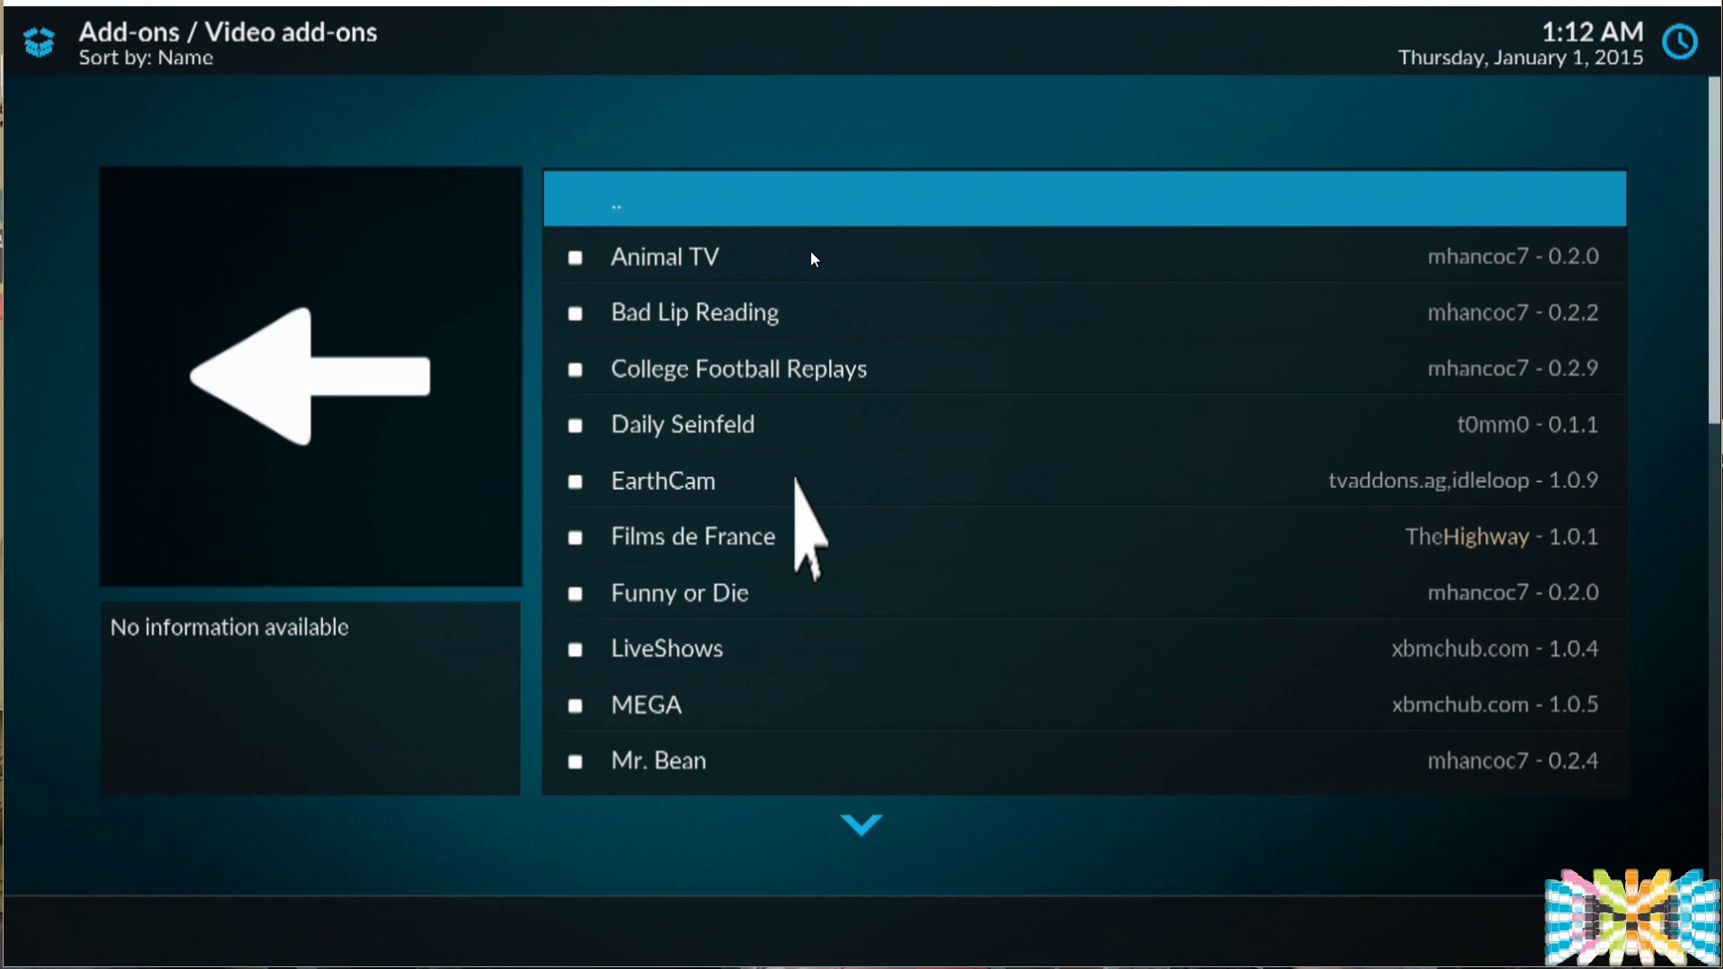
scroll(795, 481, down, 9)
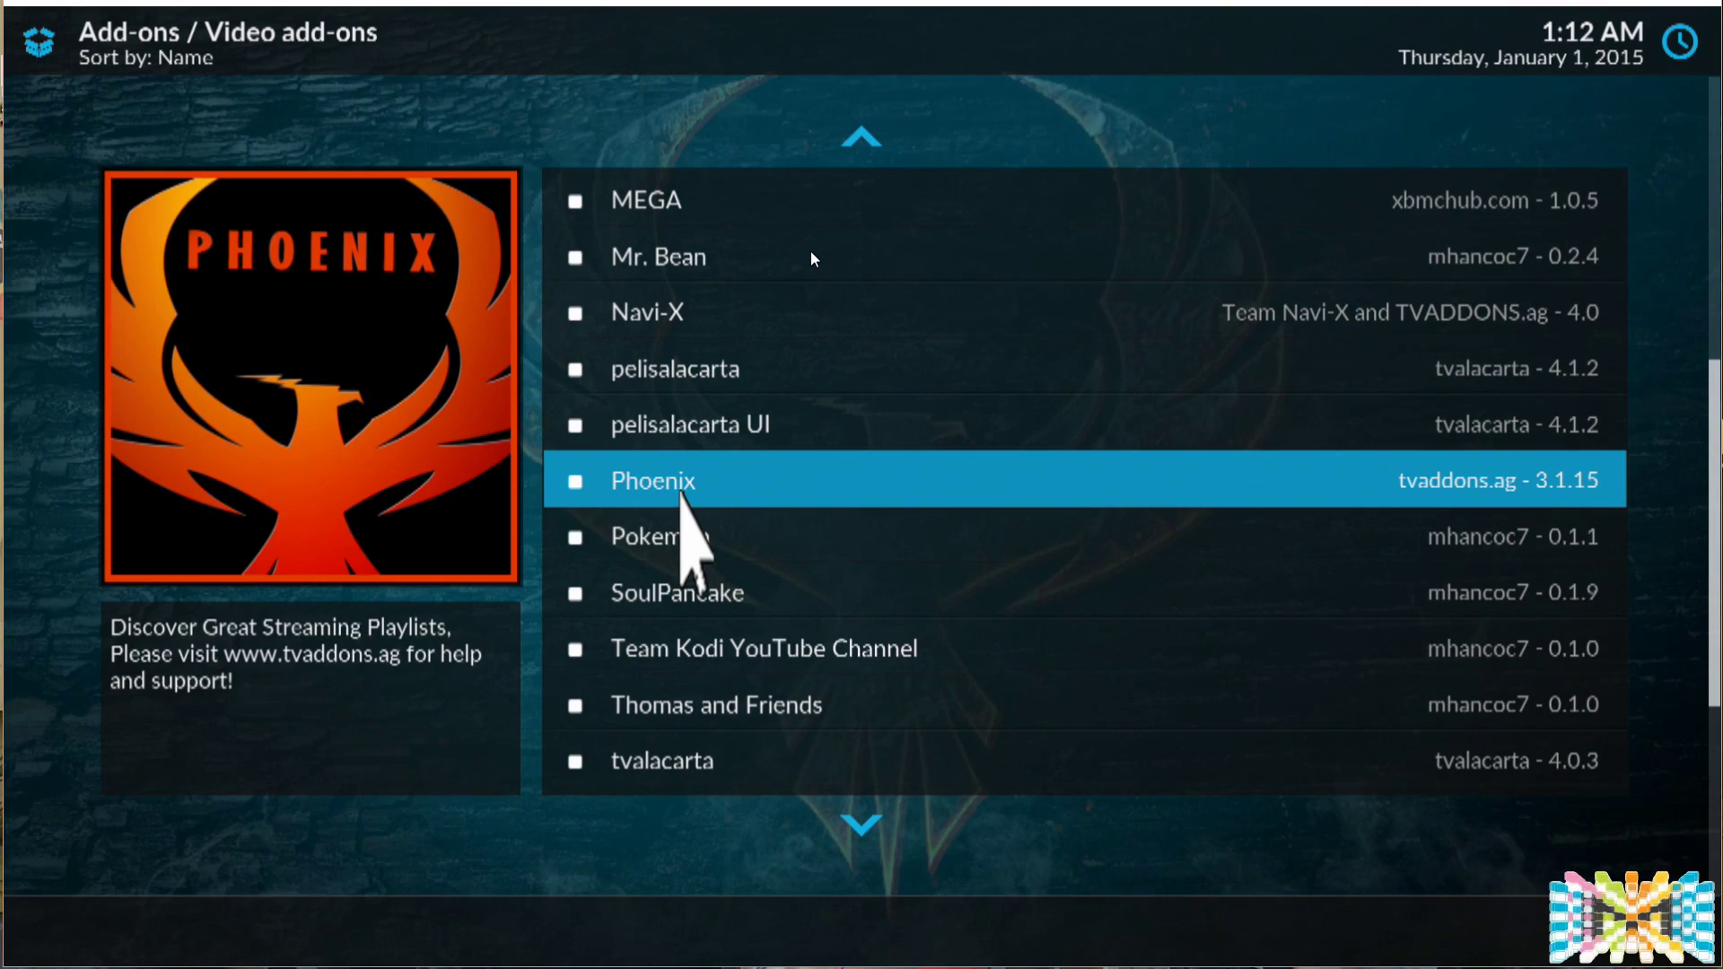
scroll(772, 736, down, 4)
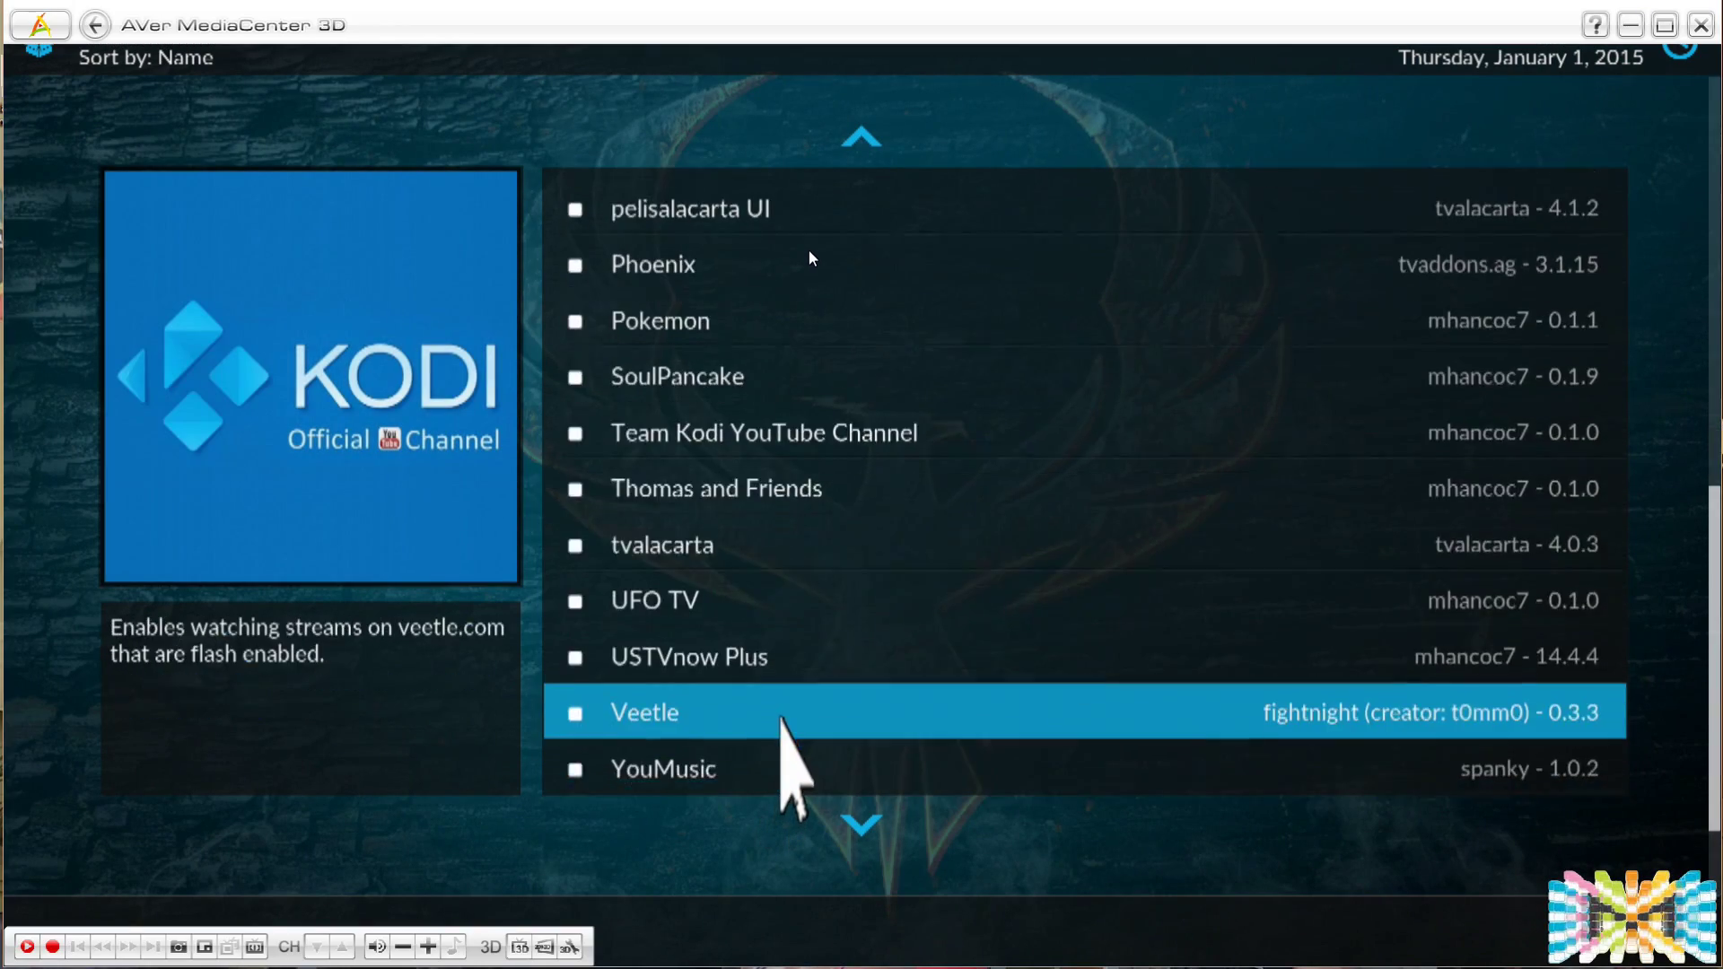
scroll(781, 722, up, 4)
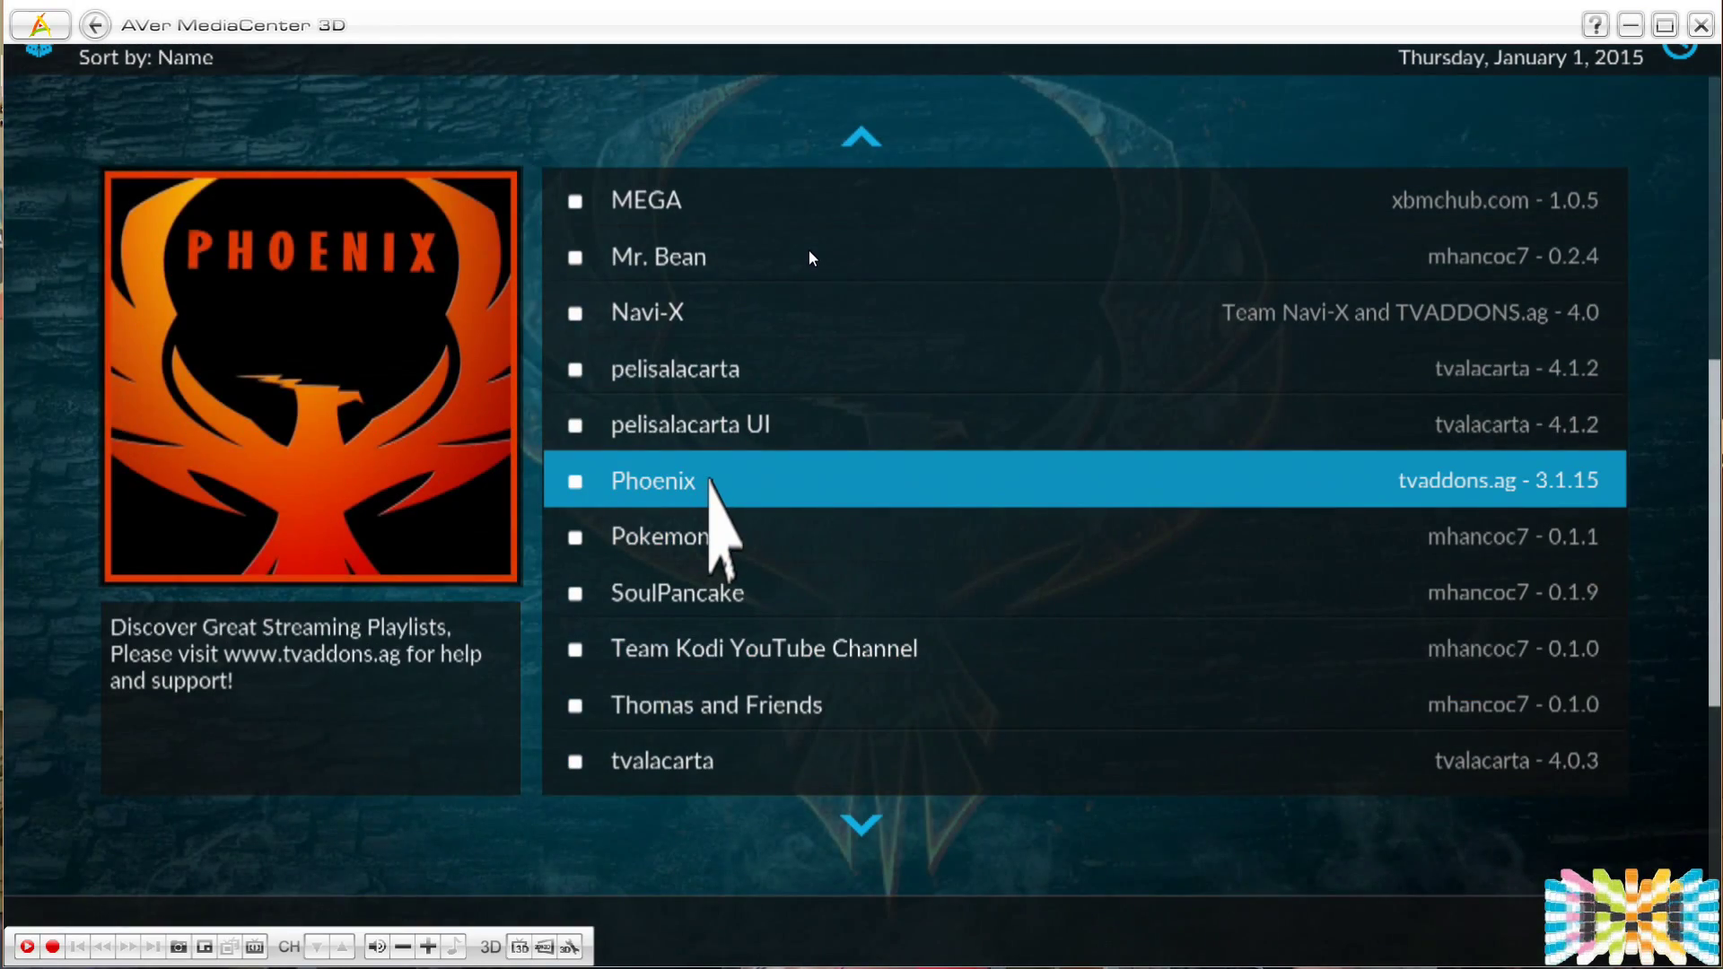
click(711, 482)
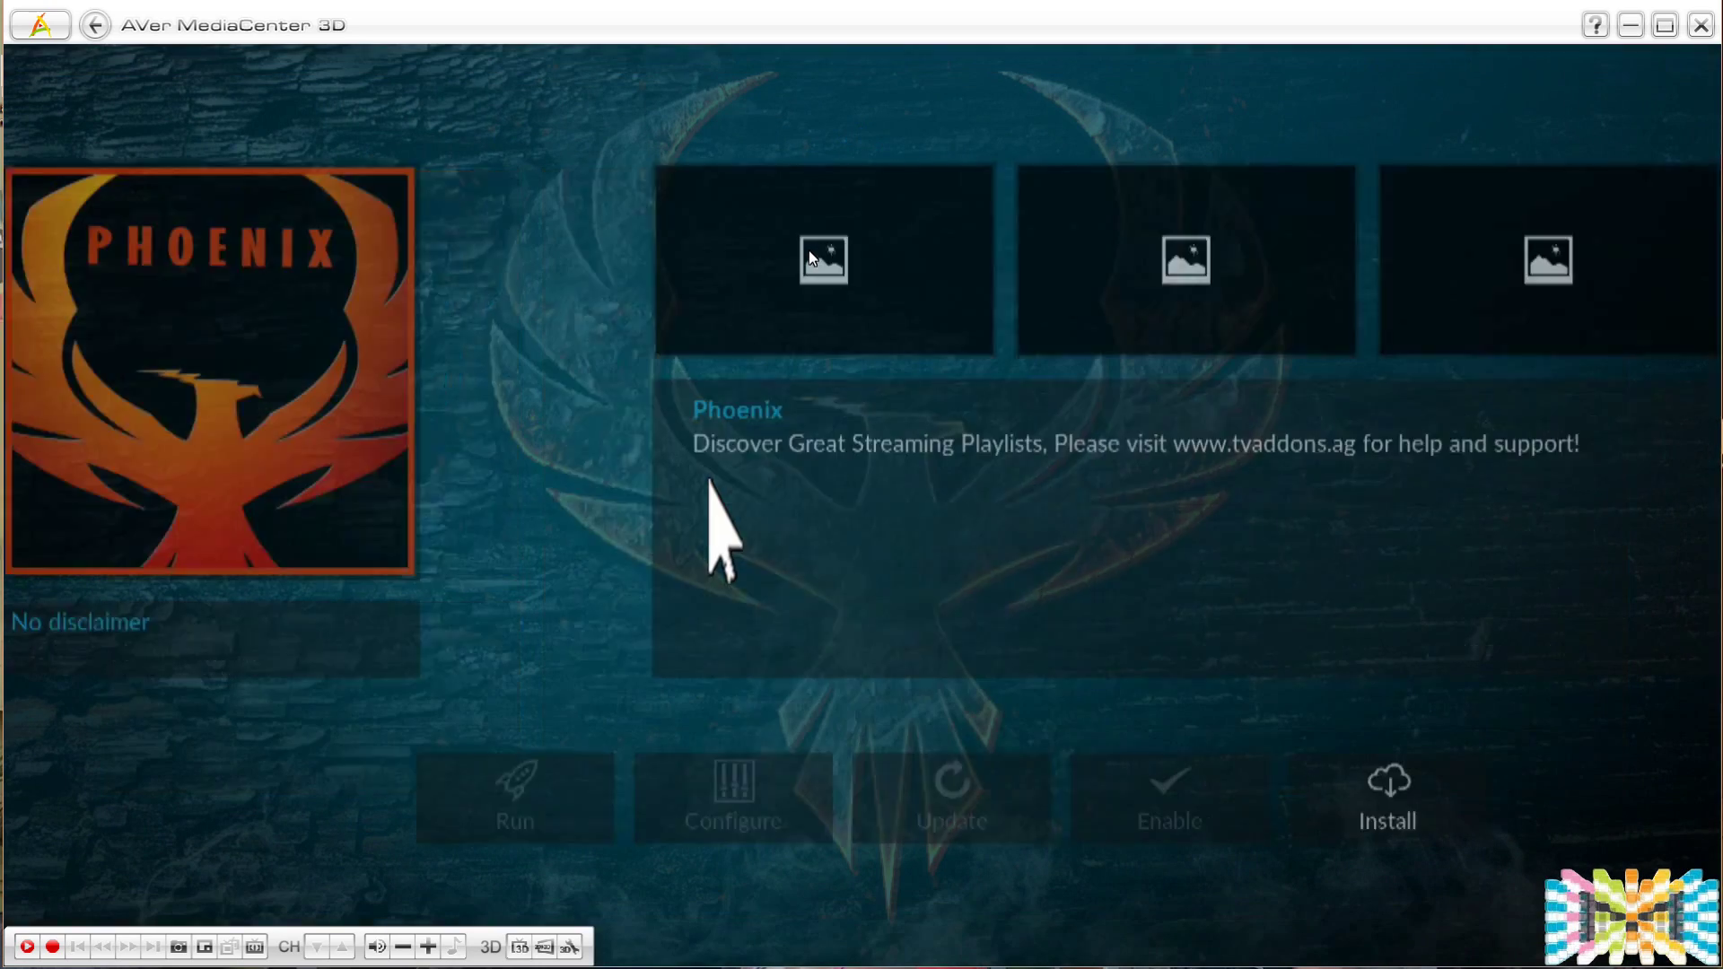
click(1351, 827)
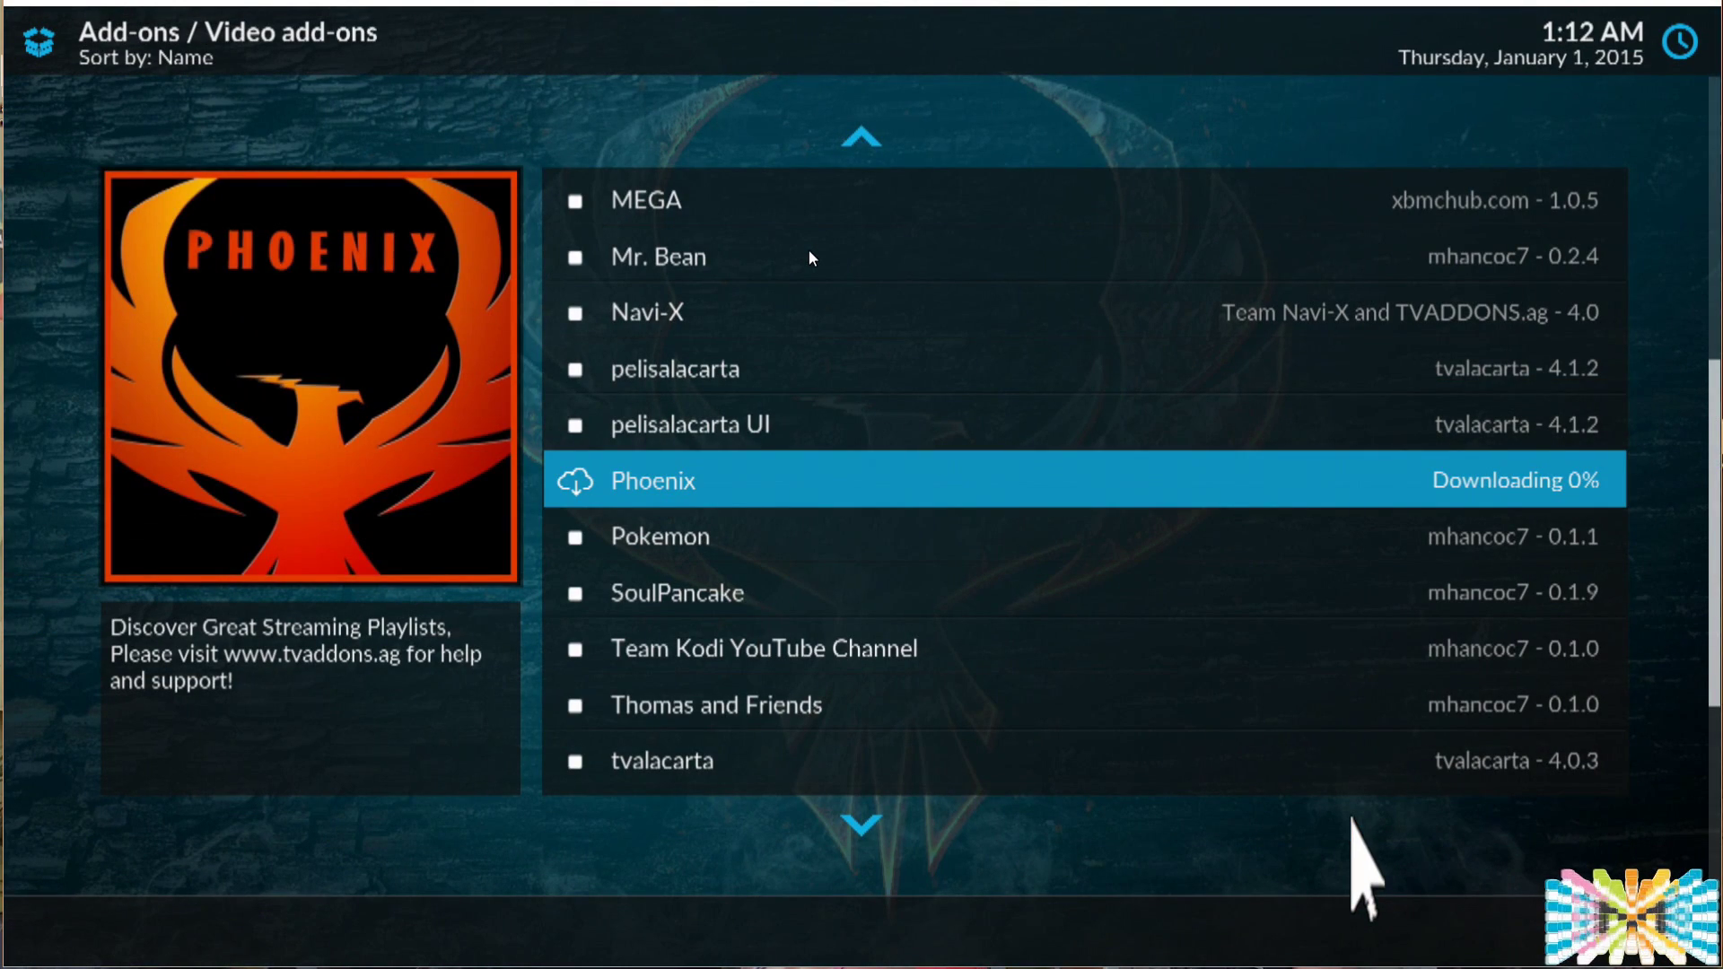
Step: Look through the other TVADDONS.ag video add-ons, then return to the home screen's add-ons section
scroll(1346, 772, up, 5)
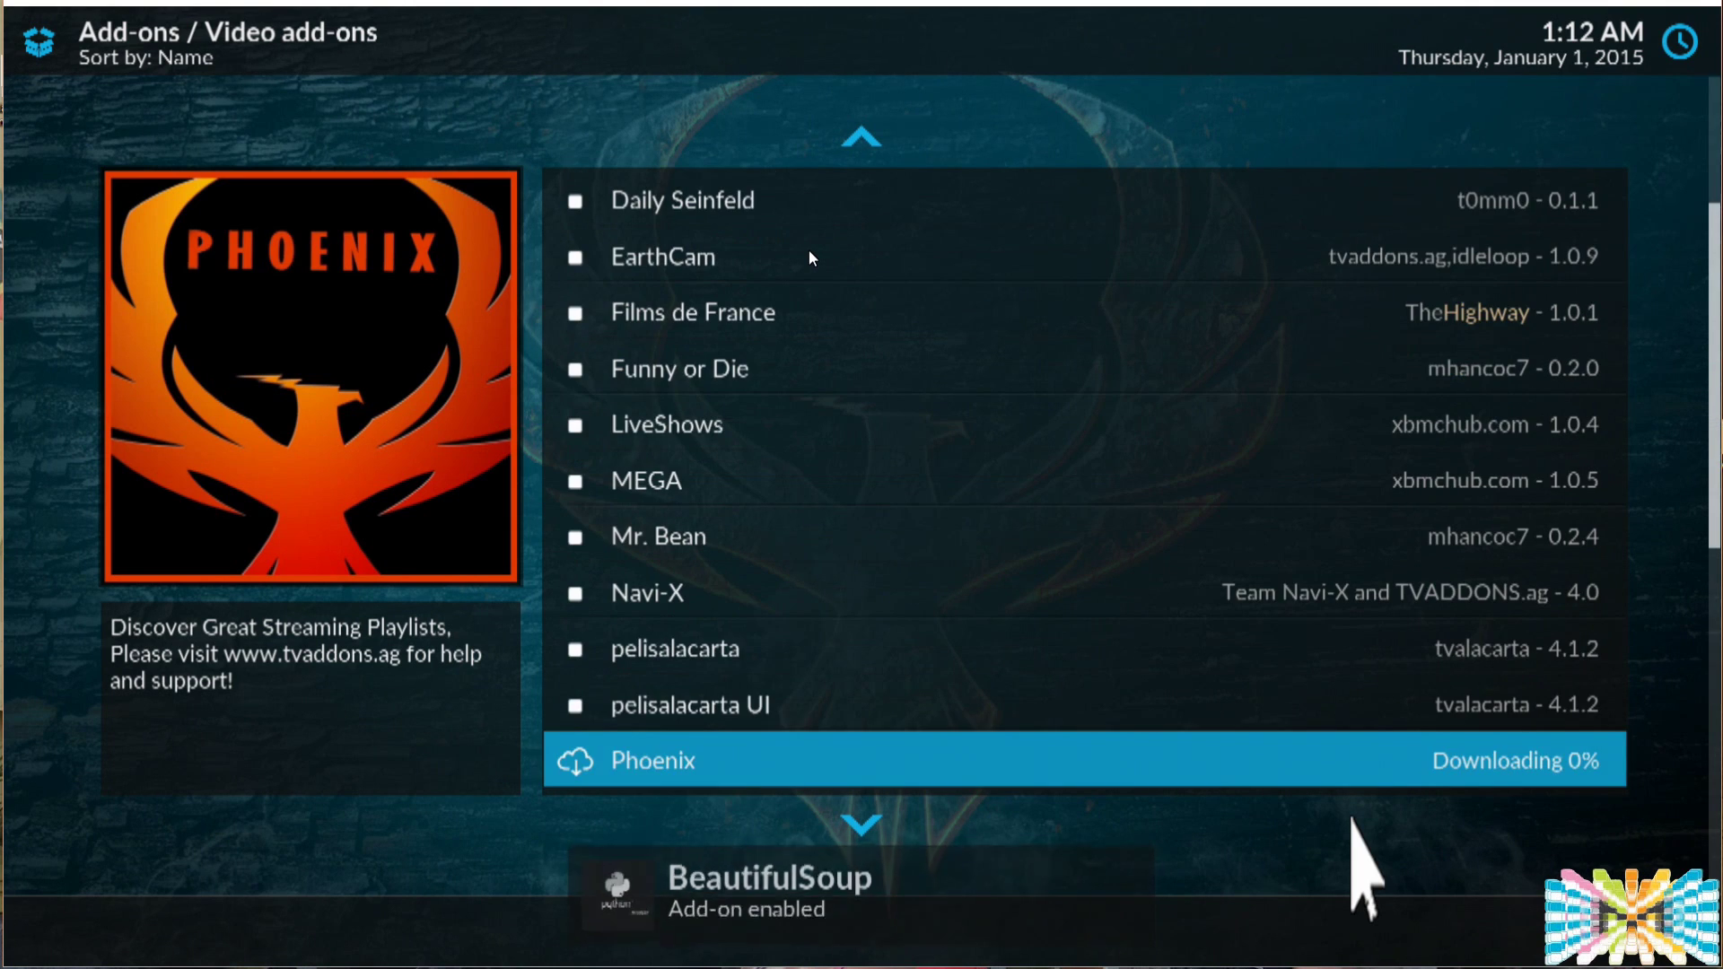
scroll(1068, 790, up, 2)
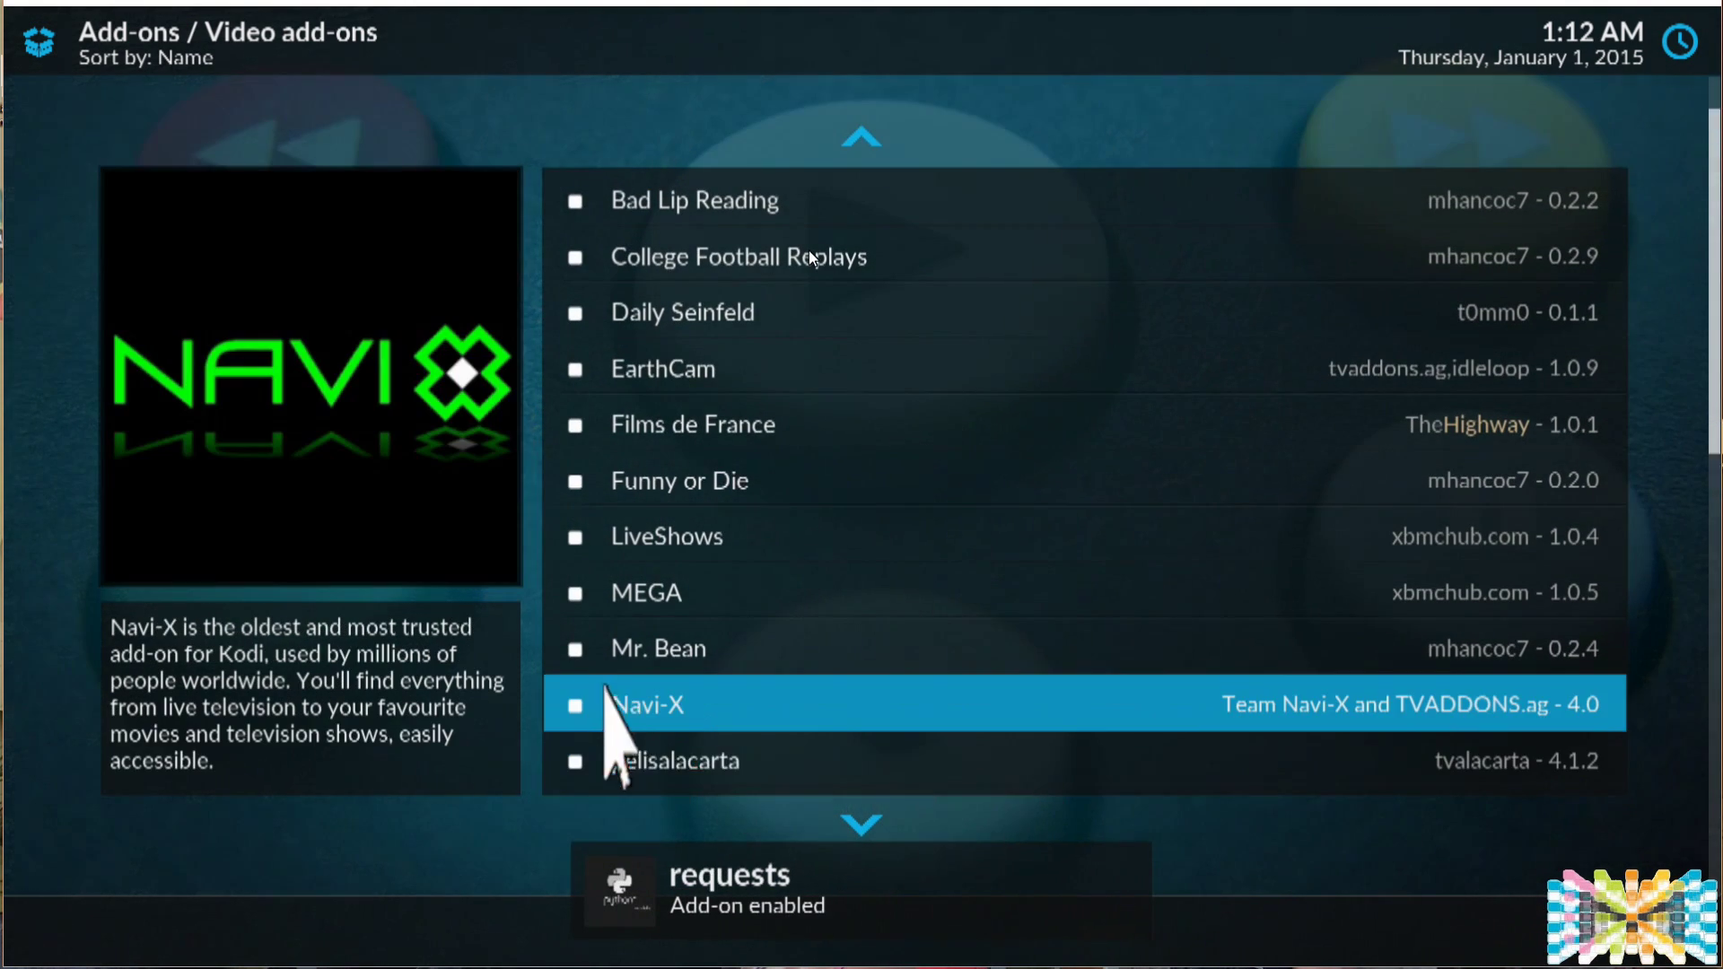
scroll(714, 700, up, 2)
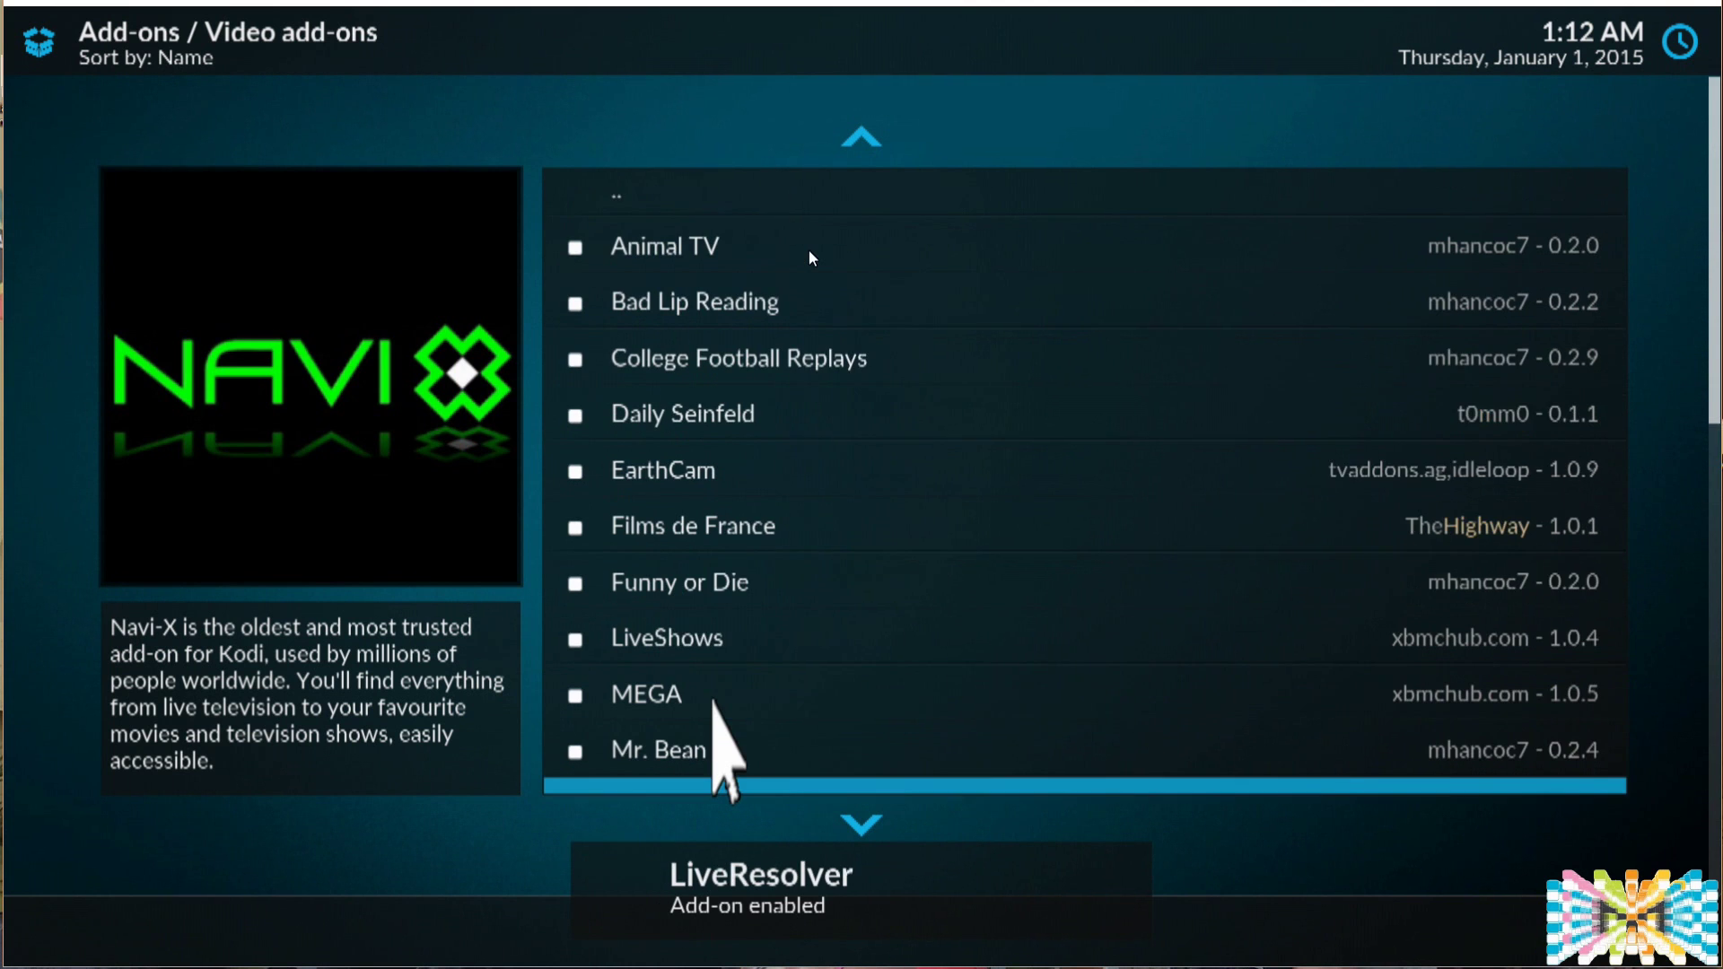
scroll(714, 700, down, 1)
key(BackSpace)
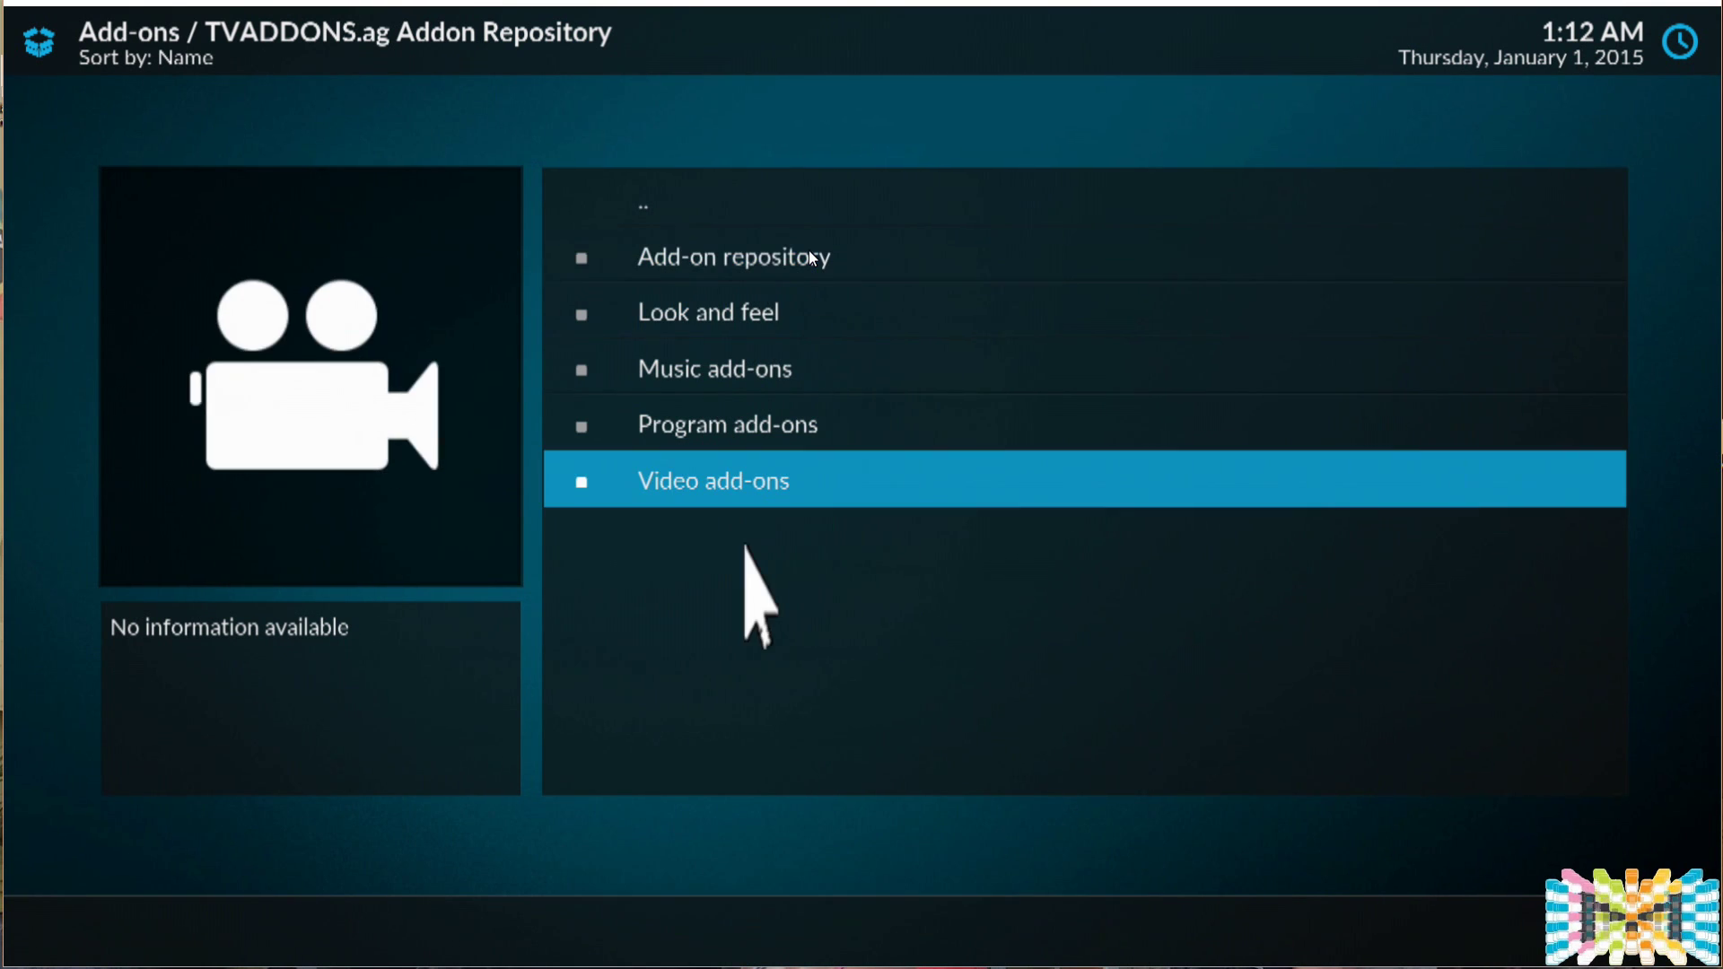
key(BackSpace)
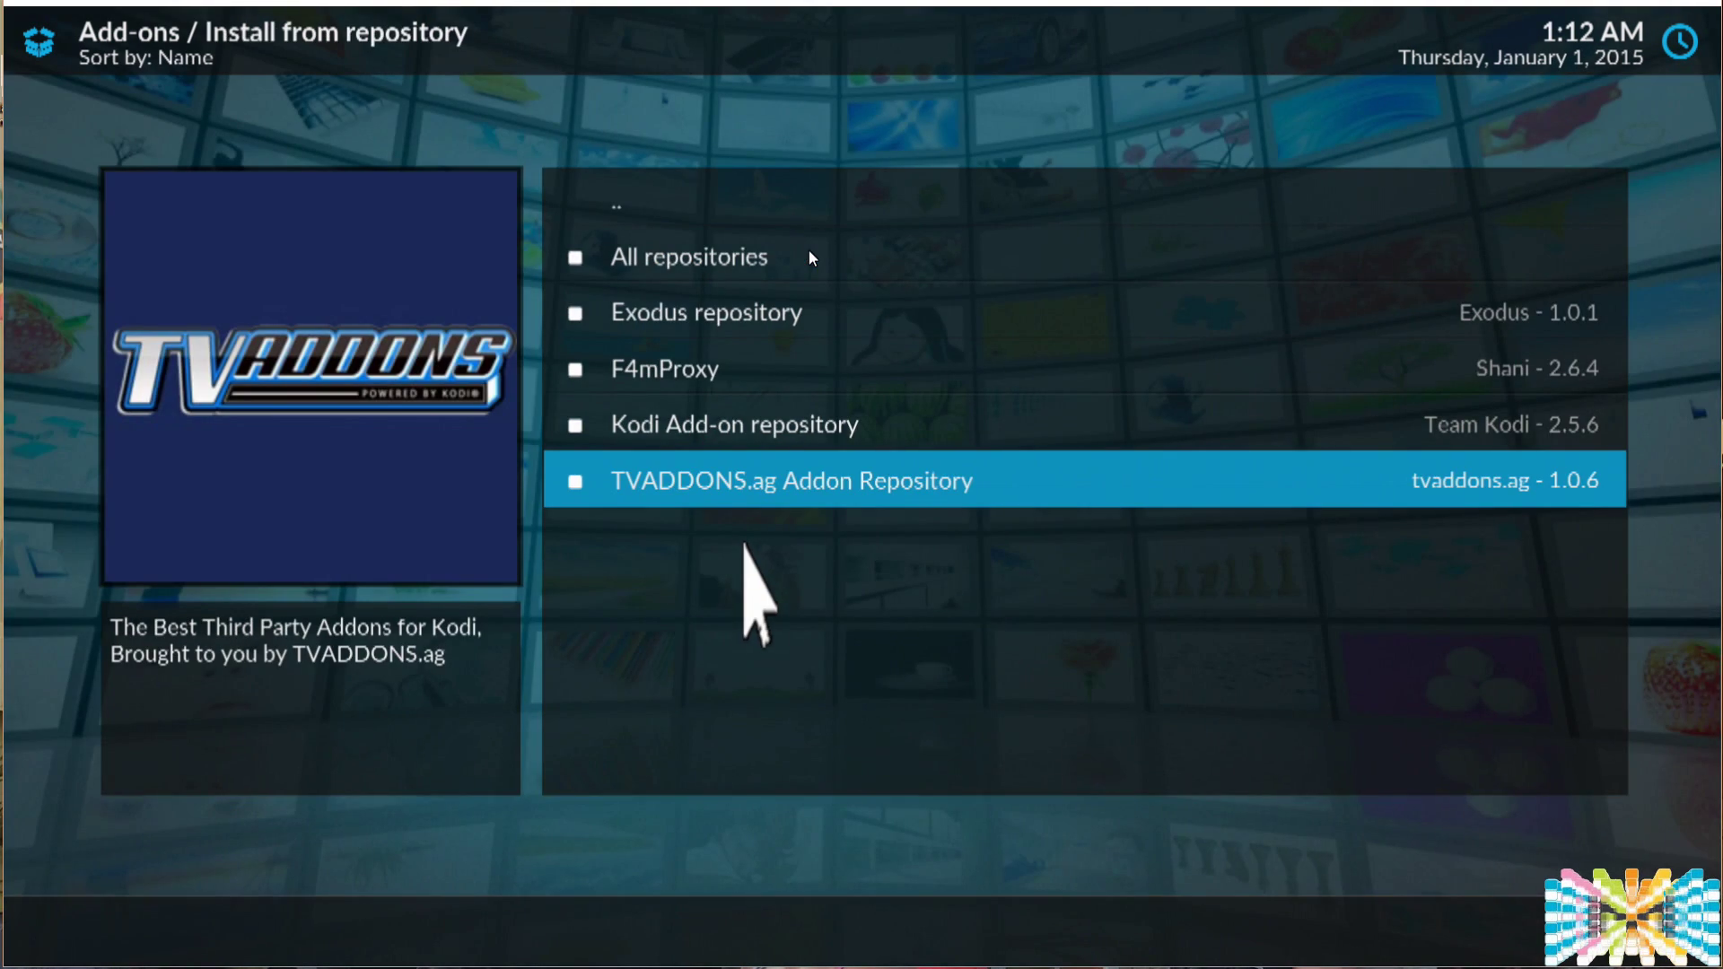
key(BackSpace)
key(BackSpace)
key(BackSpace)
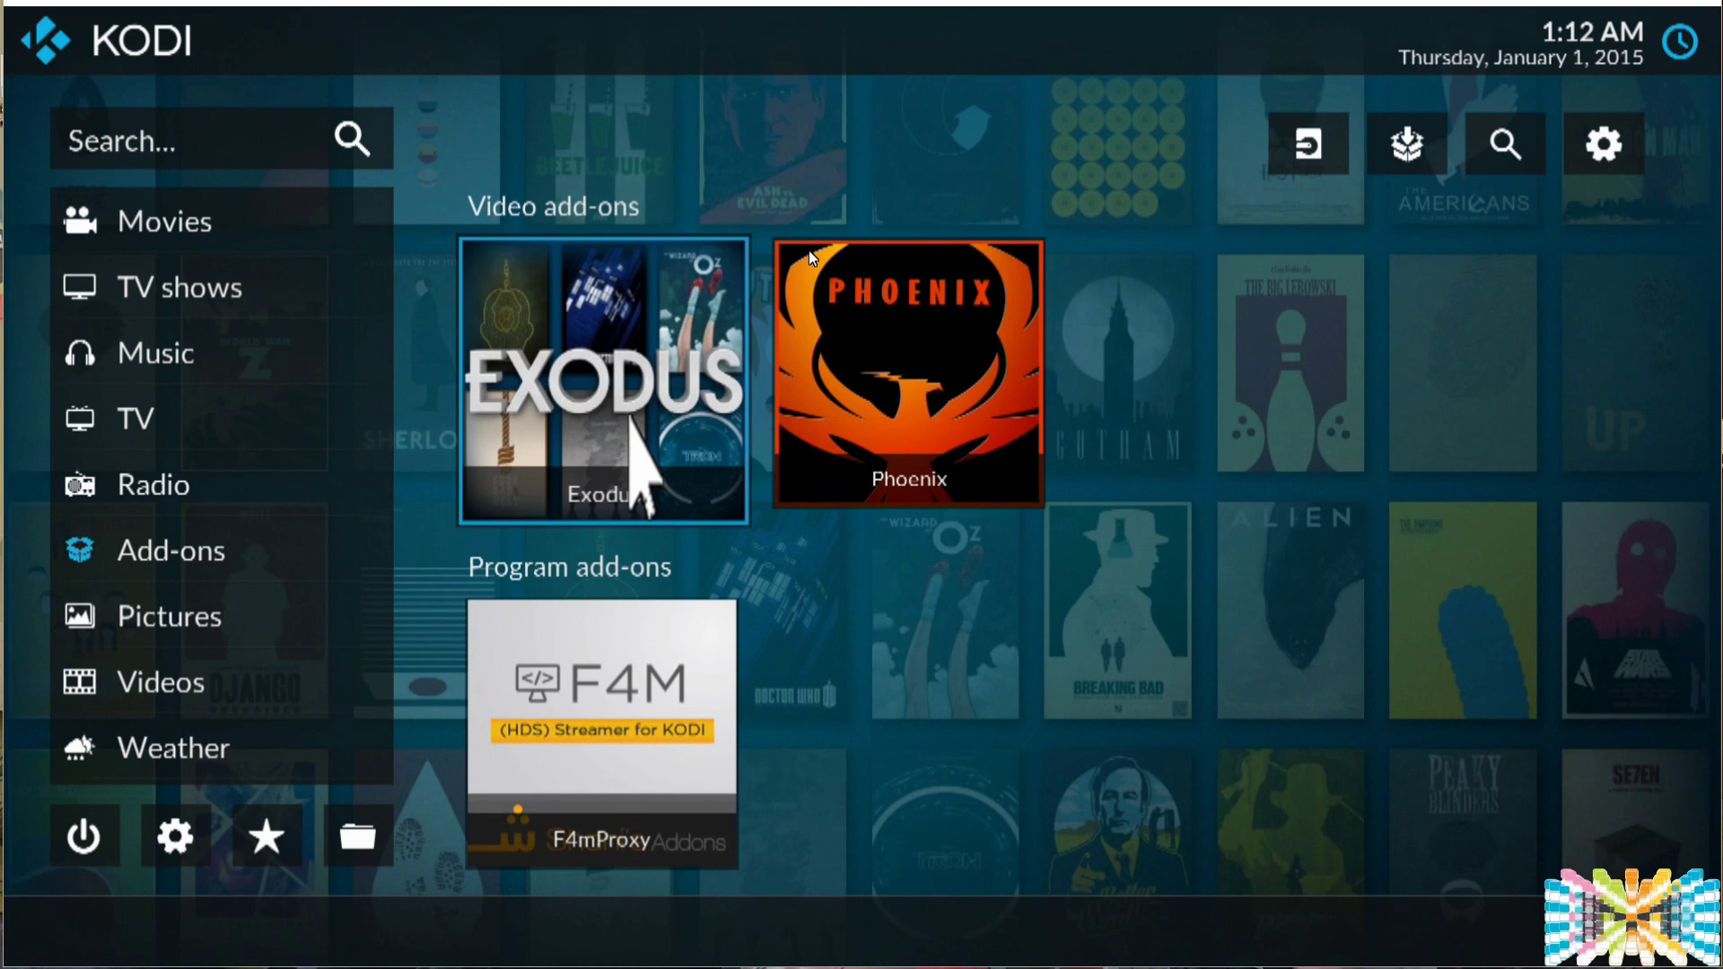
Step: Open the New Movies category in the Exodus add-on and look through its movie list
click(631, 418)
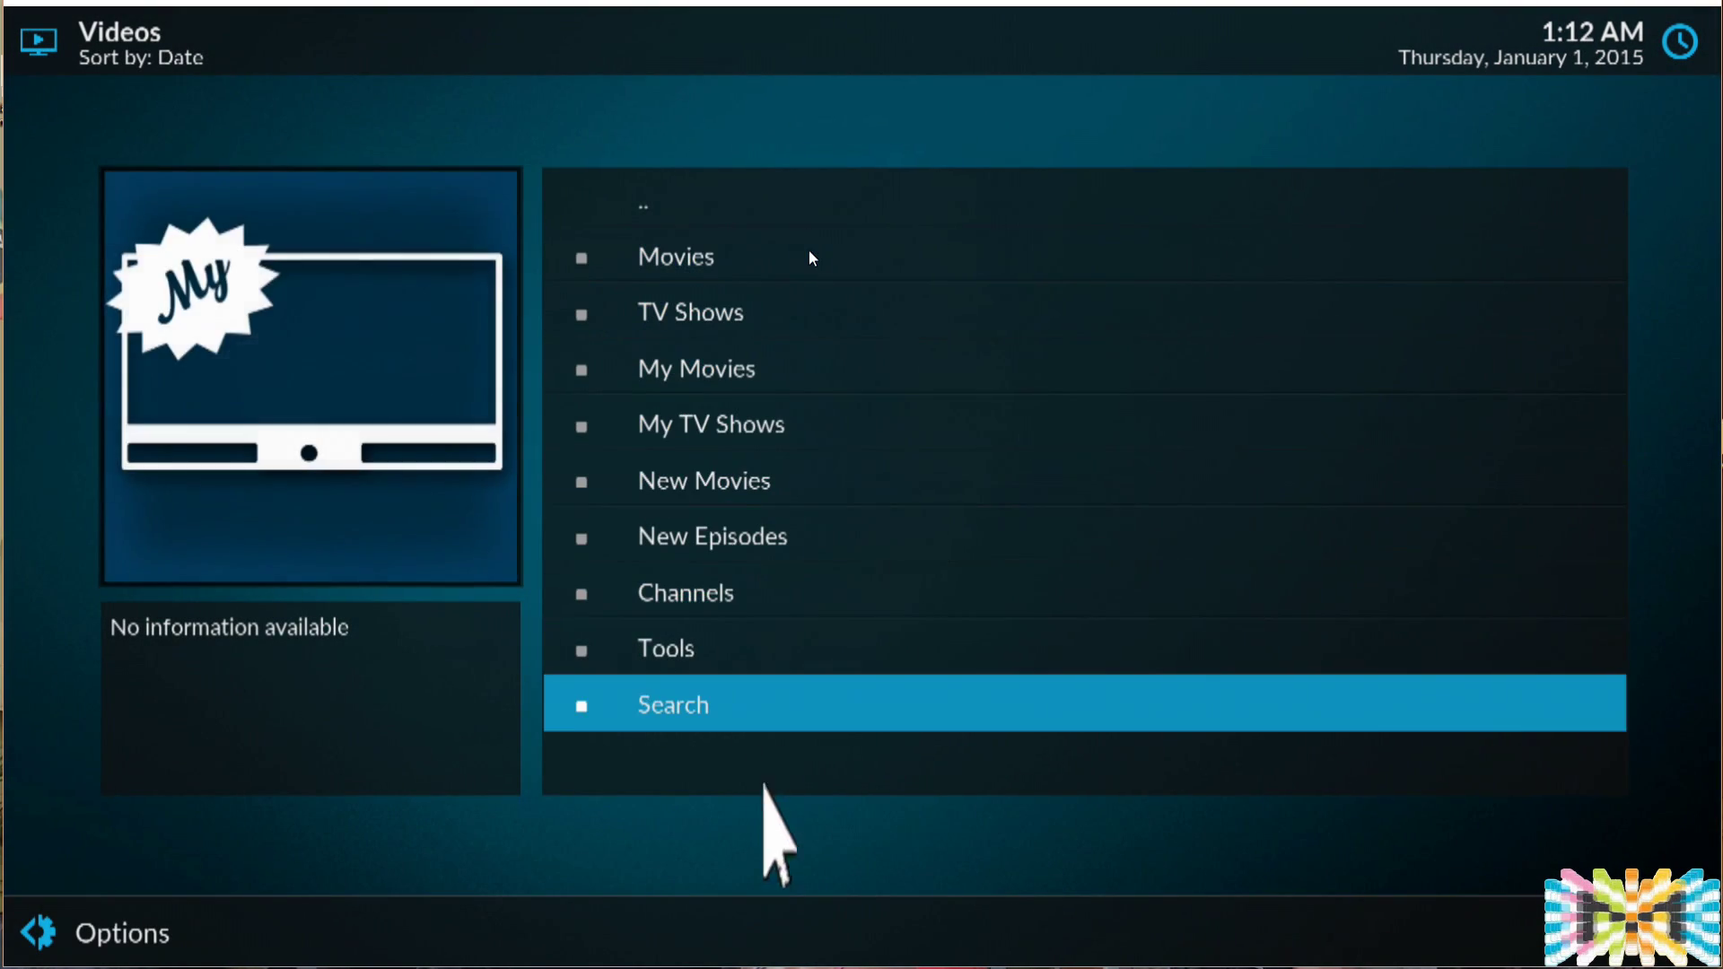
click(753, 492)
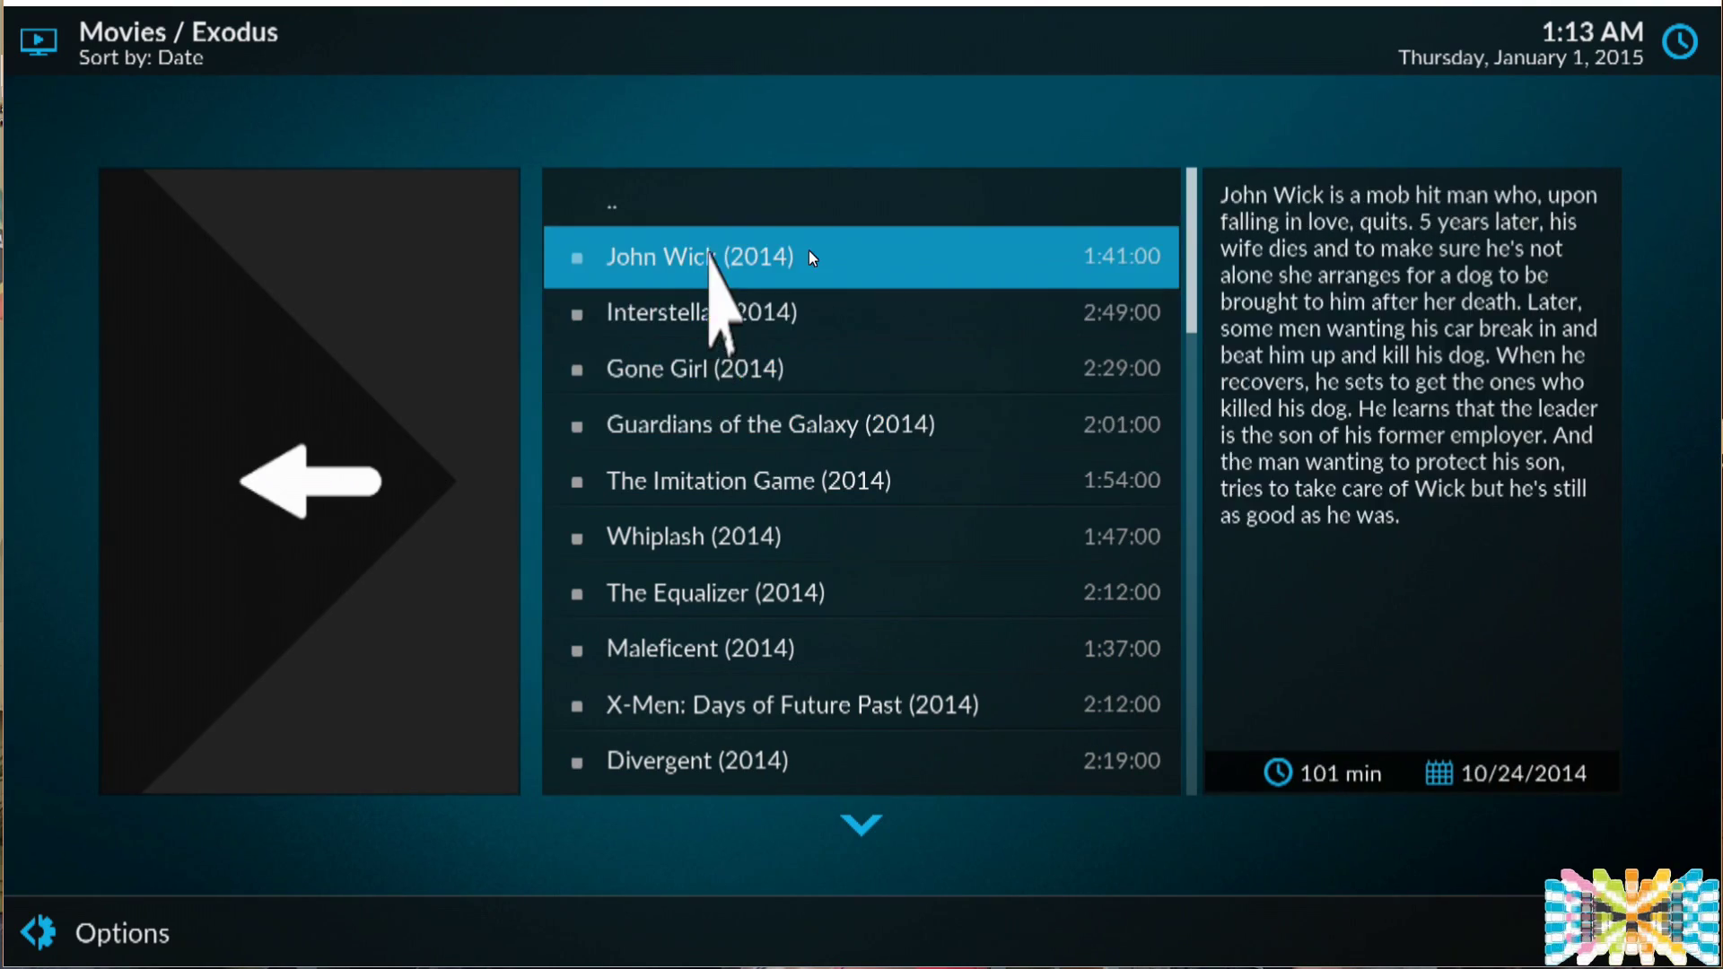
scroll(751, 558, down, 8)
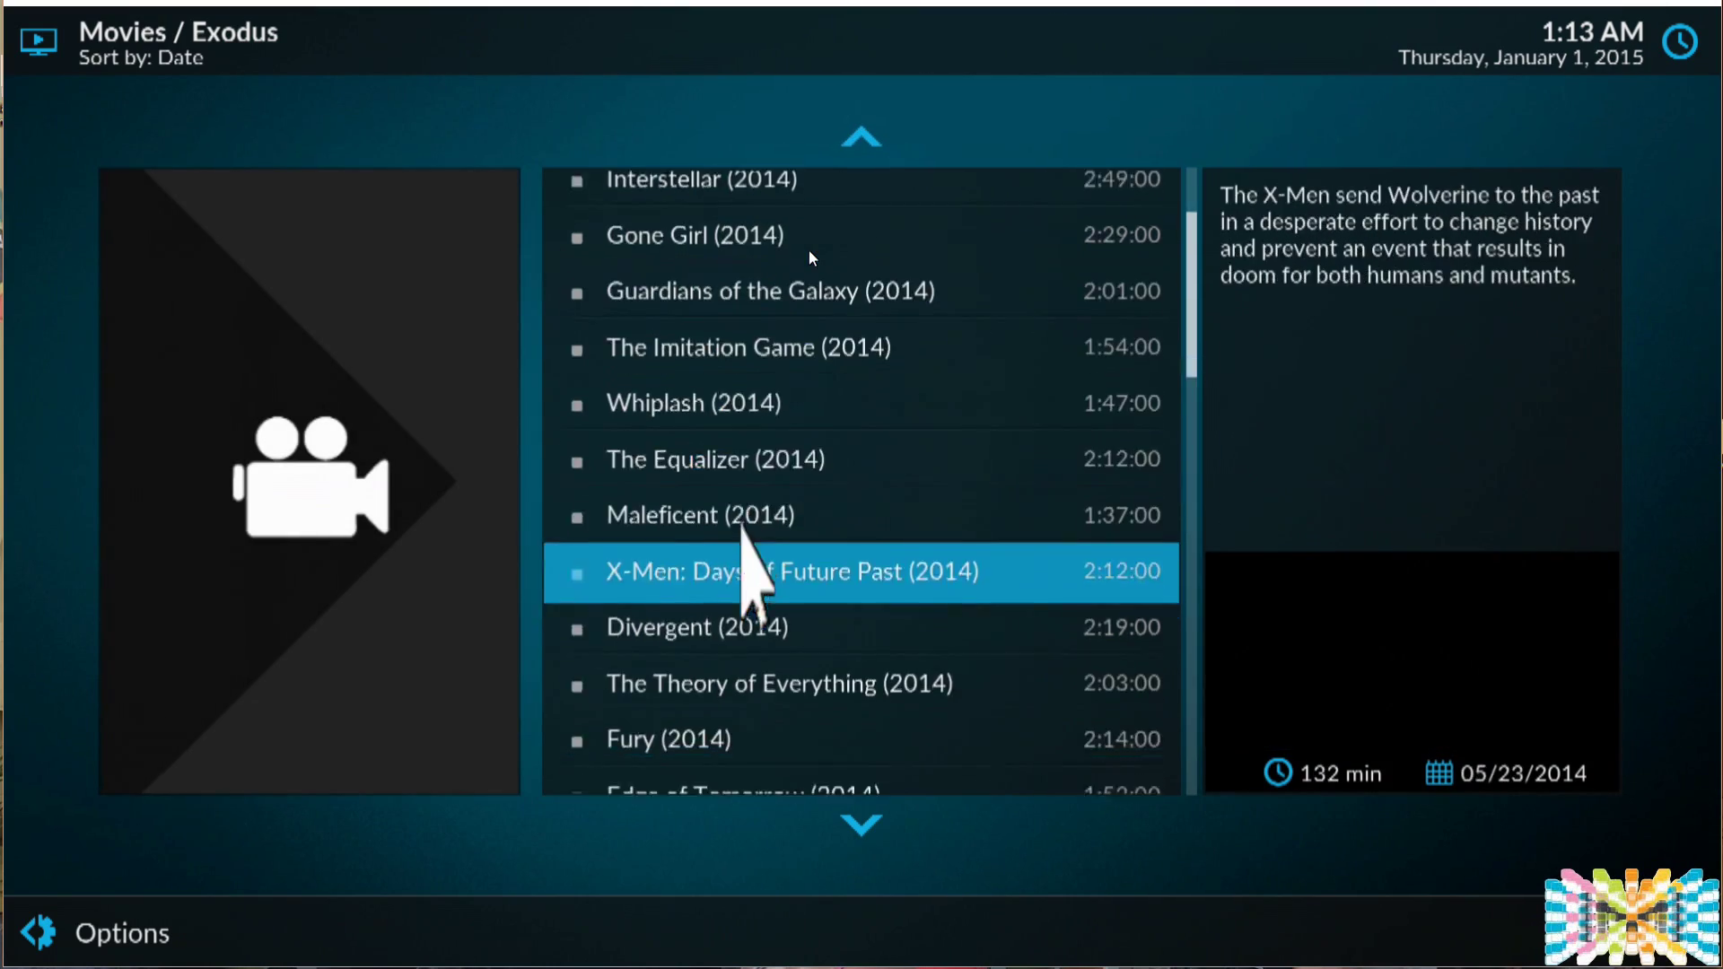
scroll(774, 585, up, 3)
scroll(774, 585, up, 6)
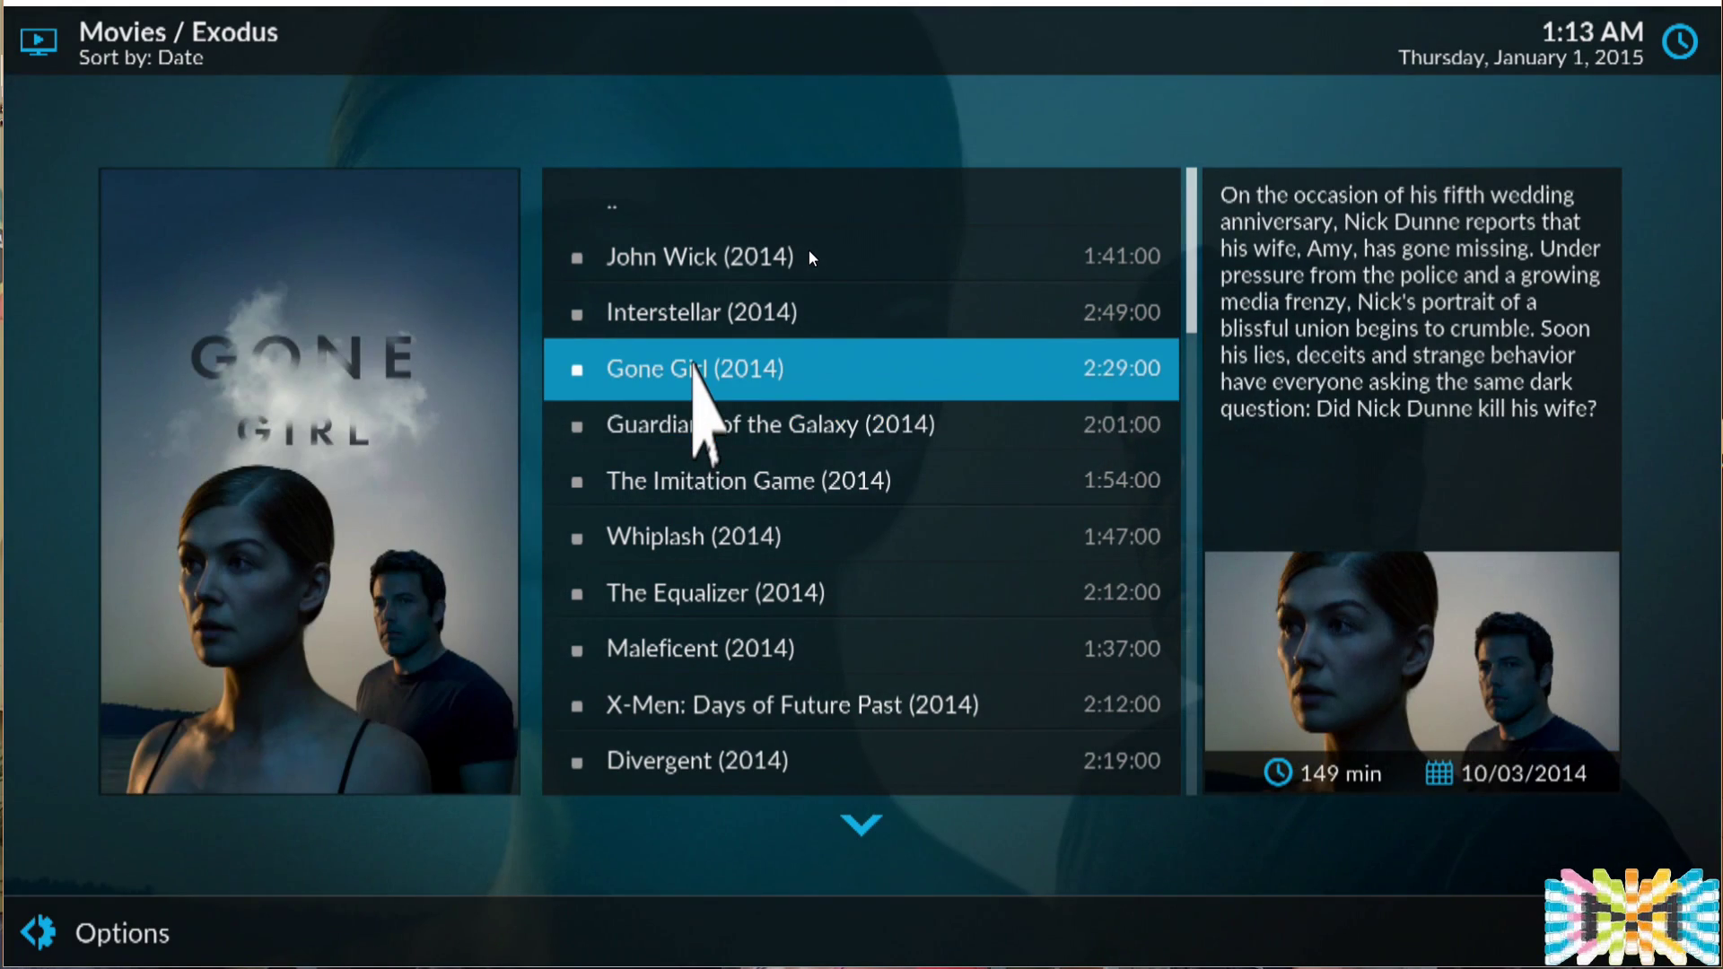
right_click(693, 367)
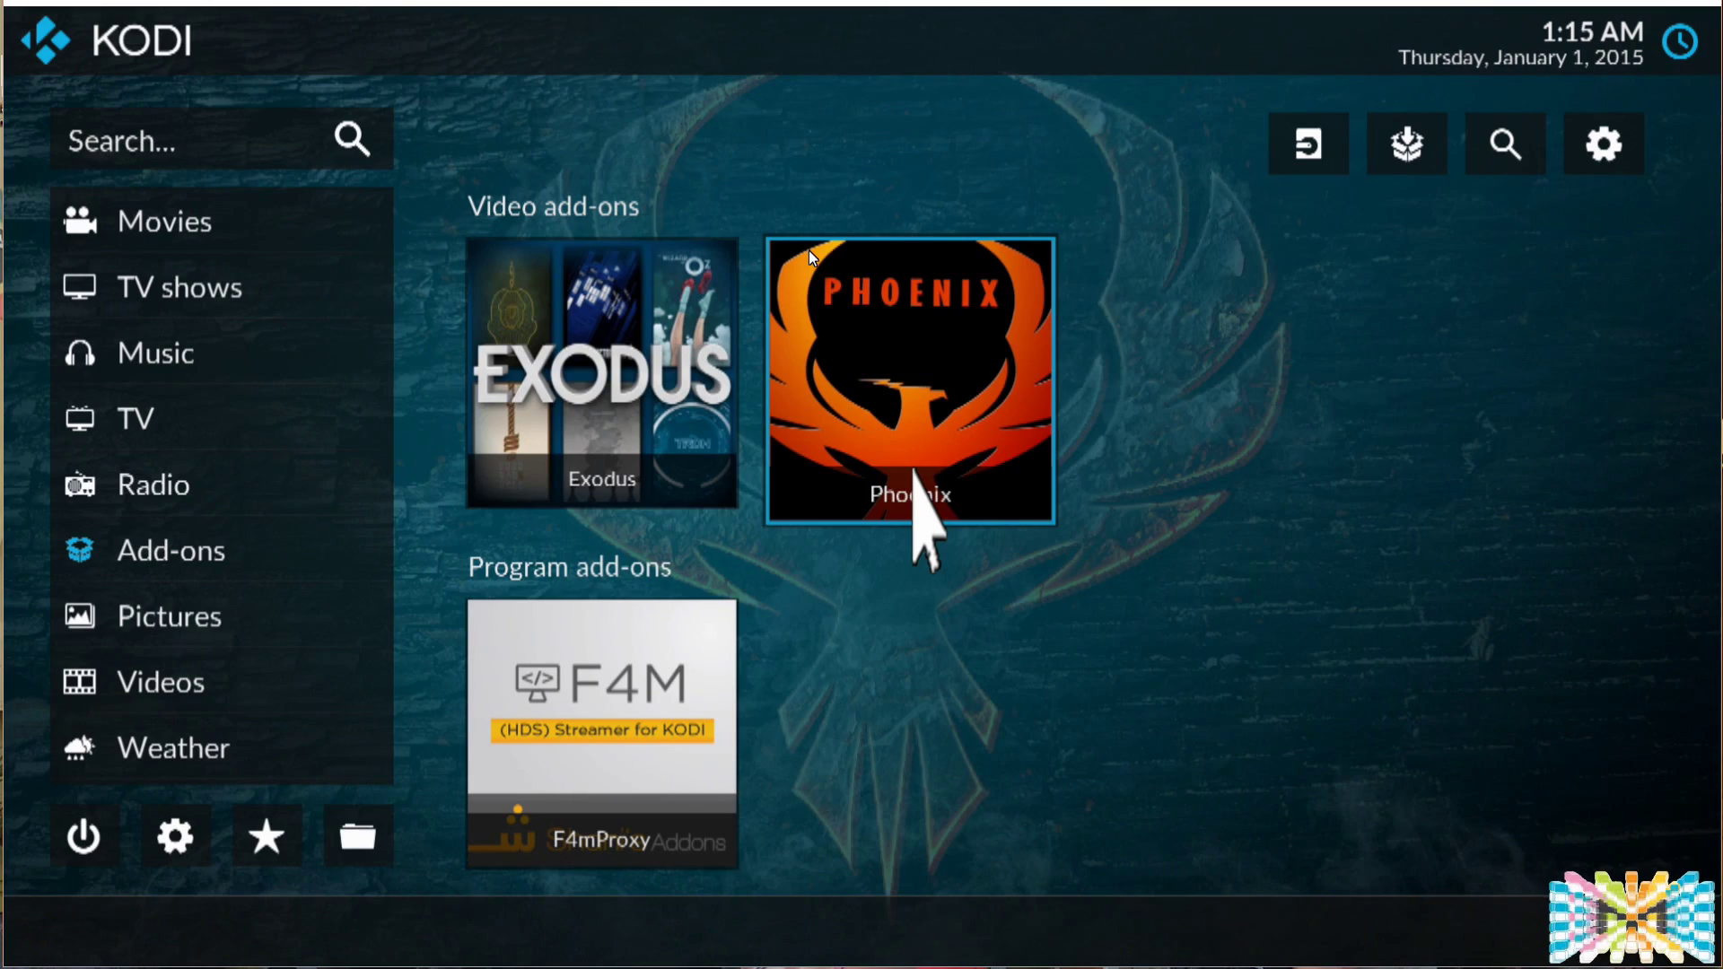
Step: Launch the Phoenix add-on, look through its sections, and open the Events category of Phoenix TV before backing out
click(914, 470)
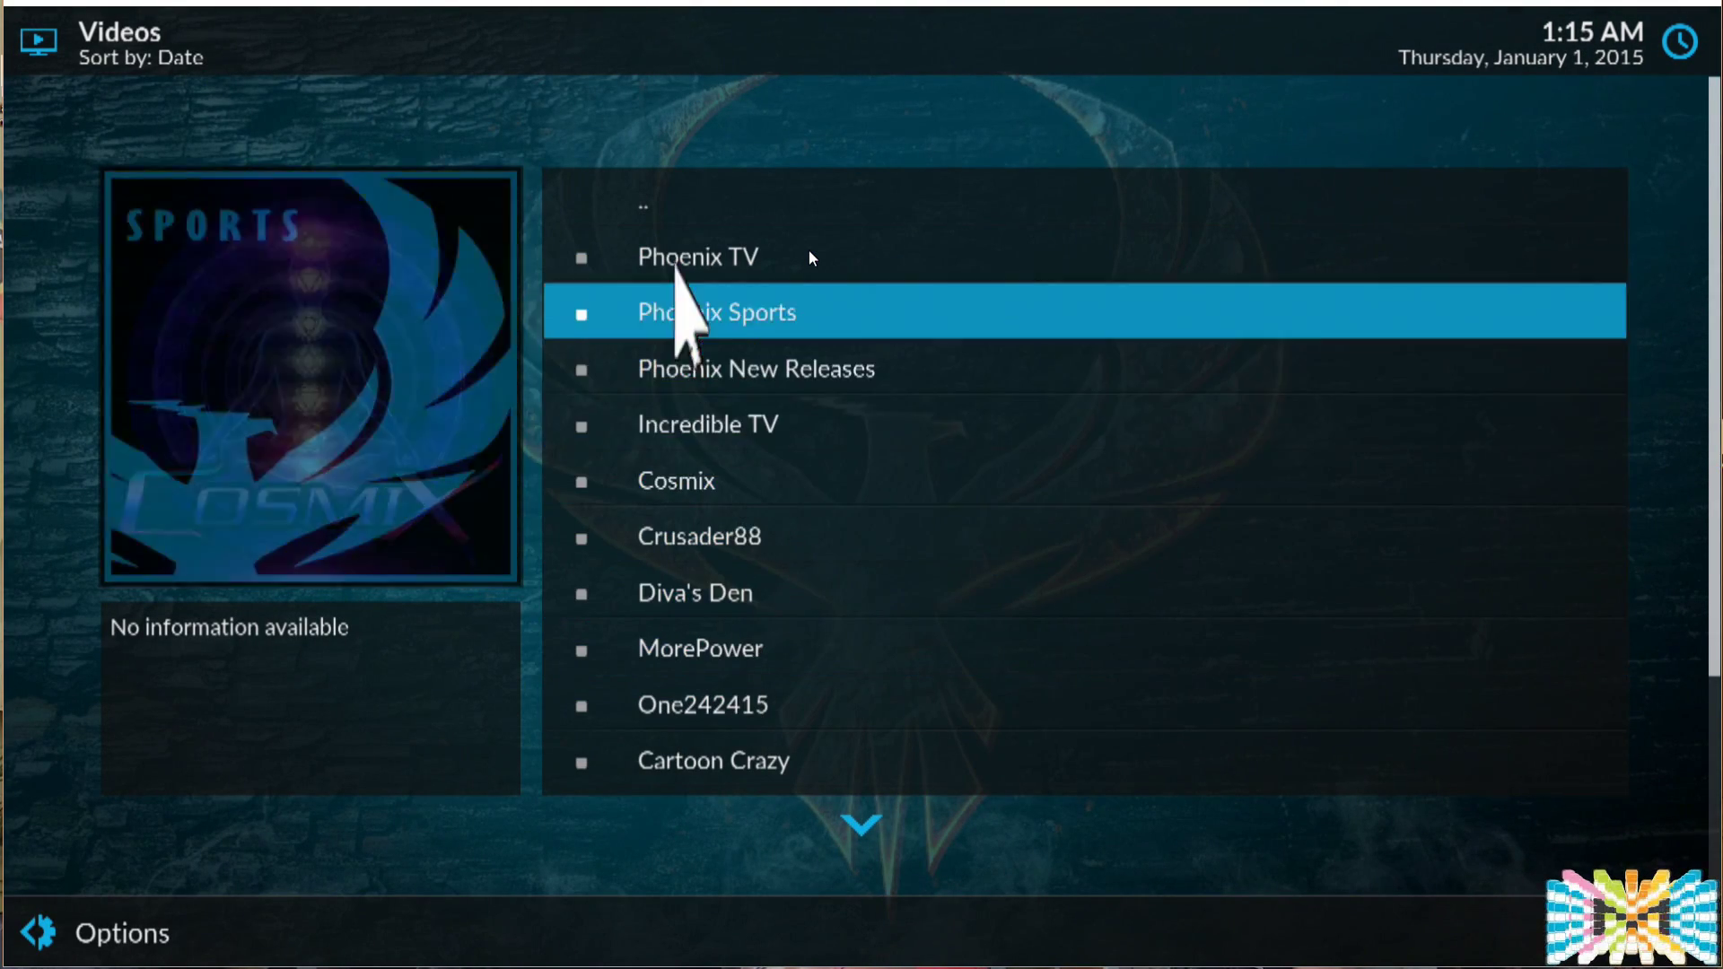
scroll(765, 754, down, 4)
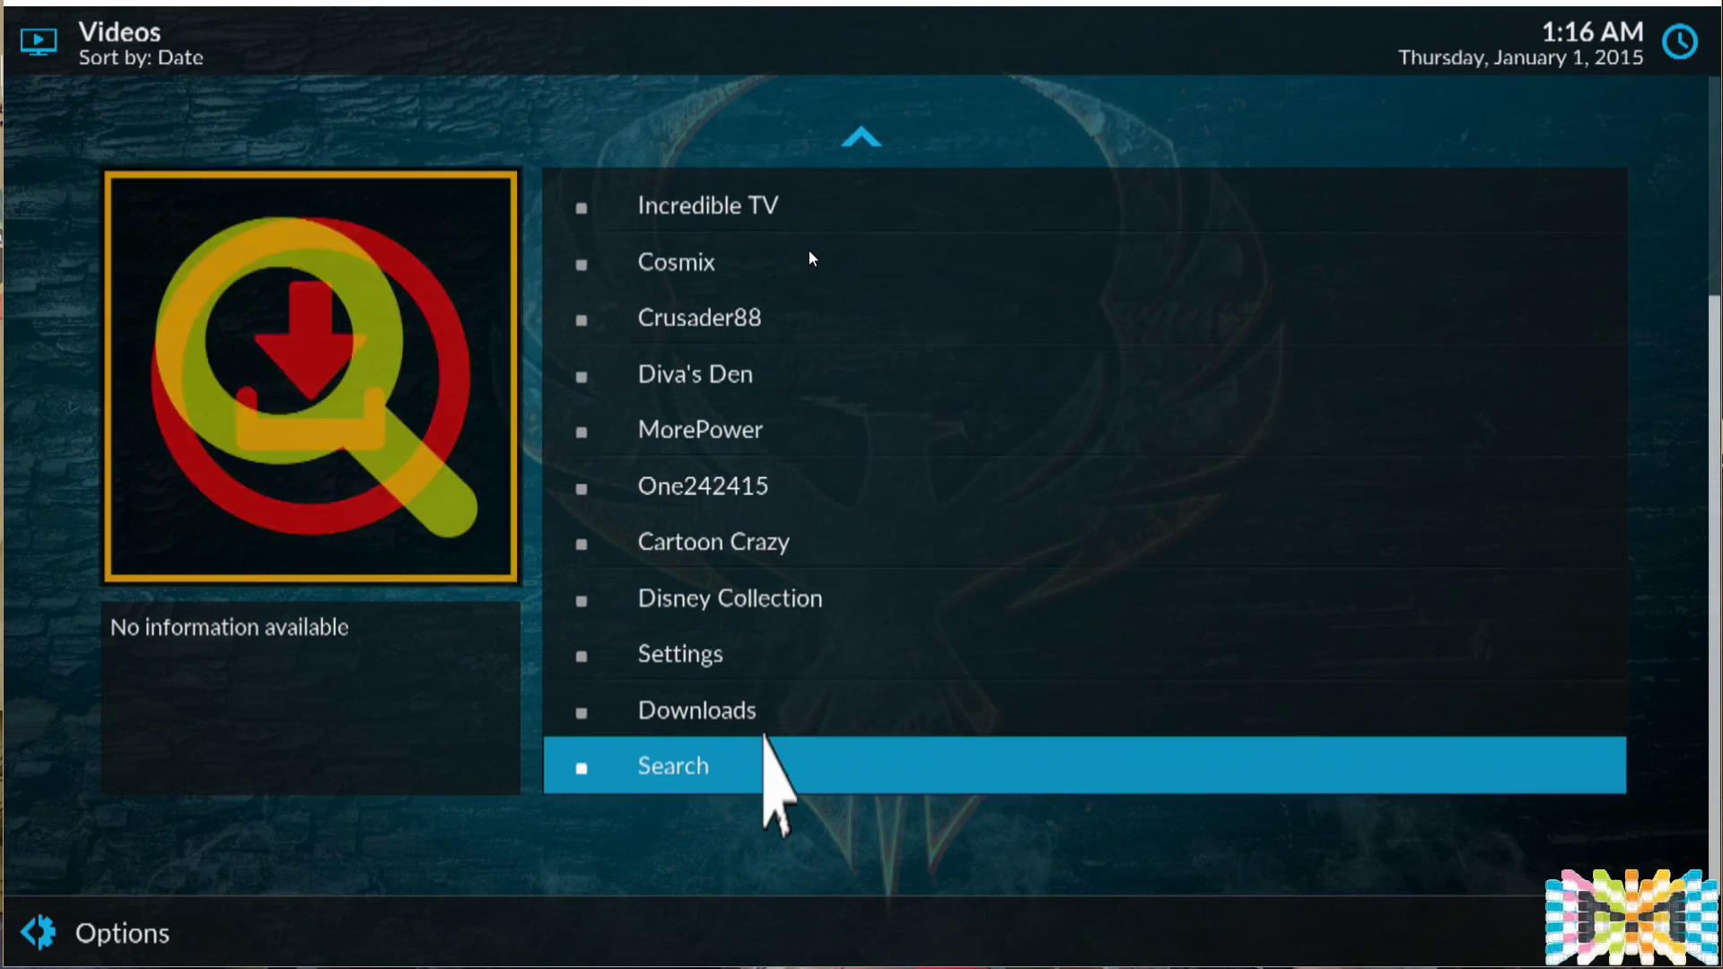
scroll(765, 745, up, 4)
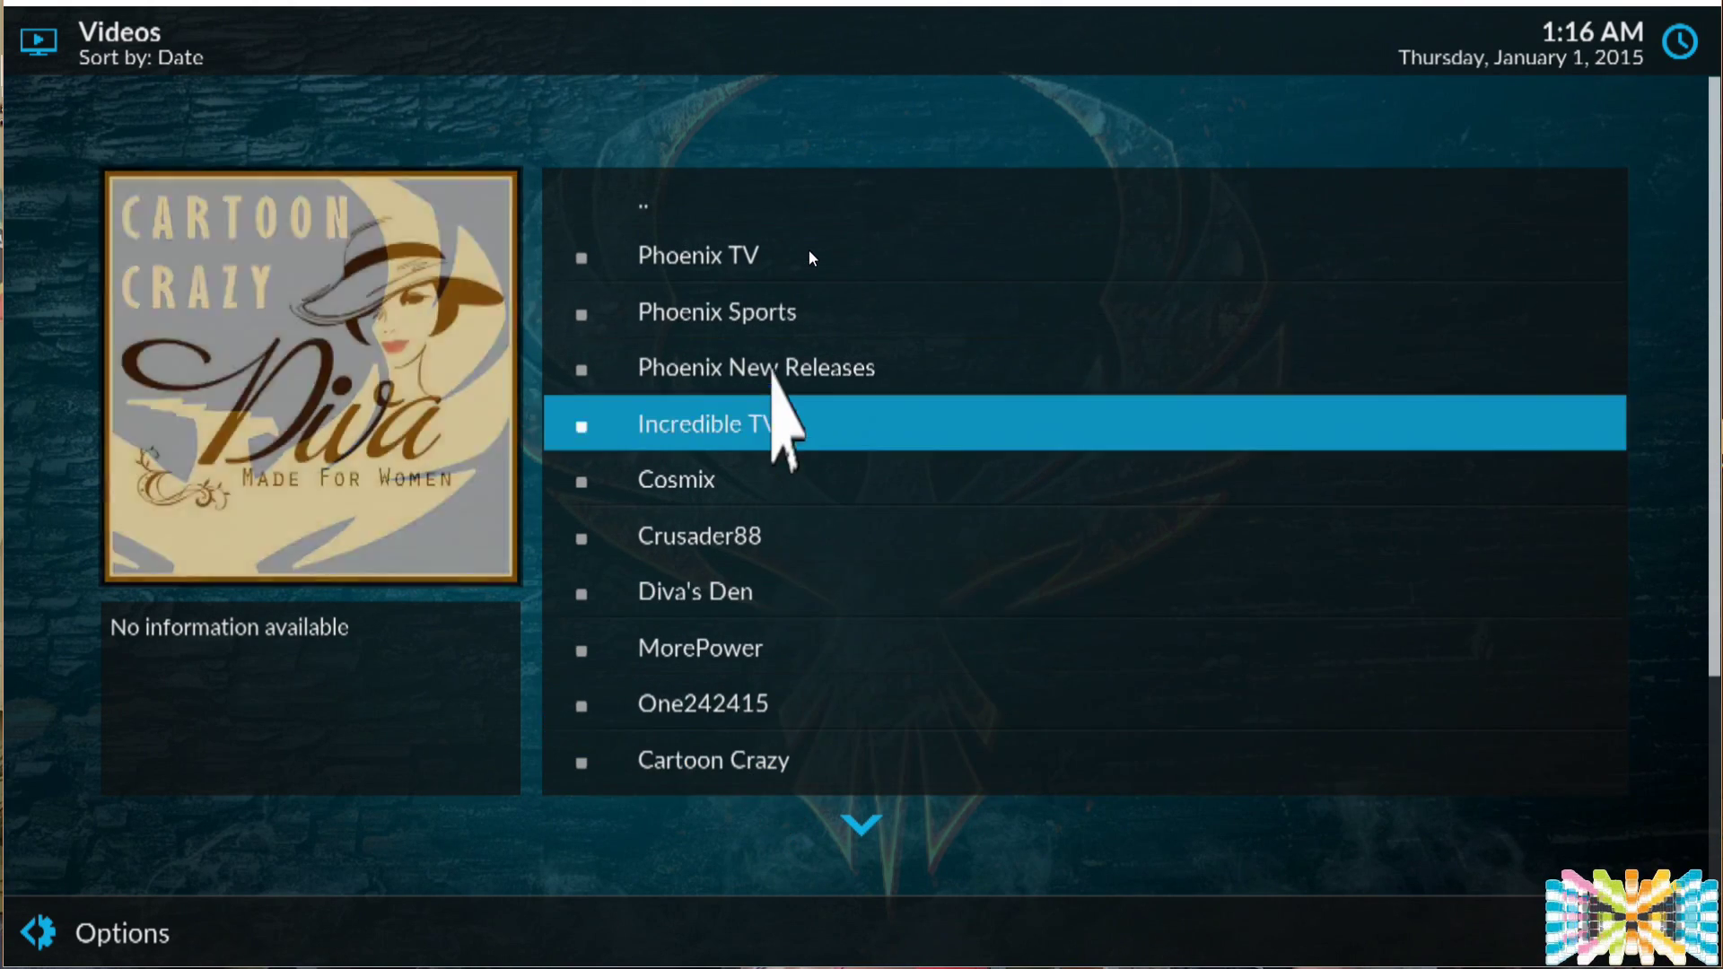
click(745, 256)
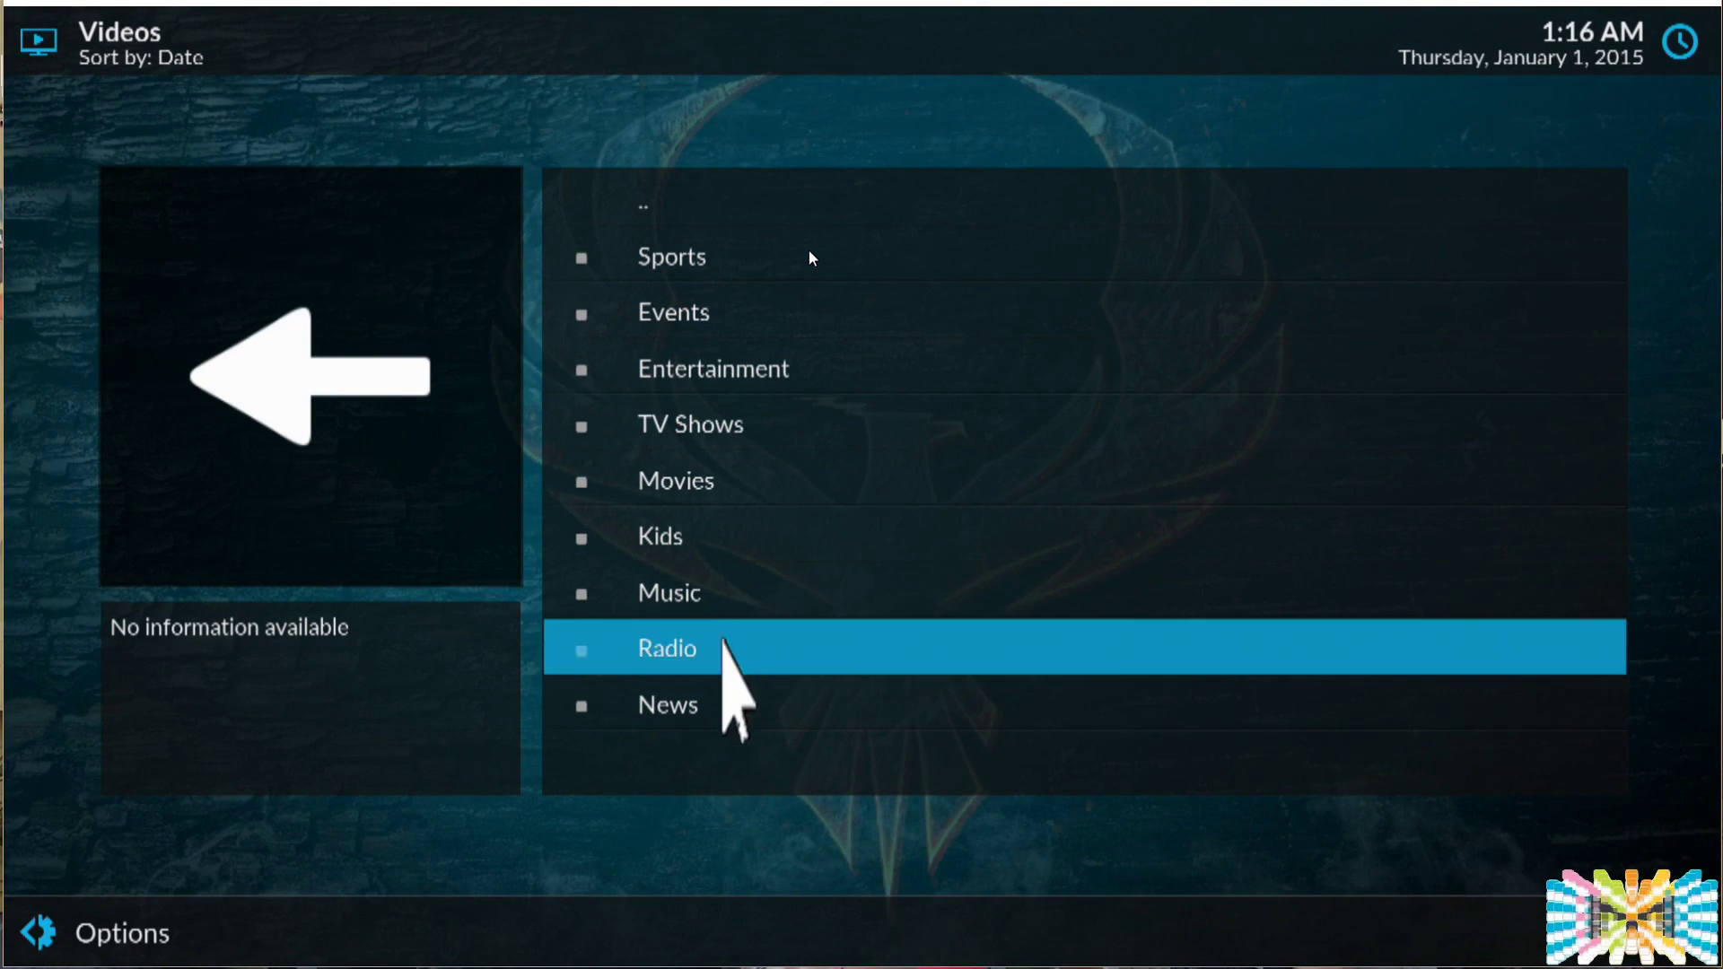
click(686, 312)
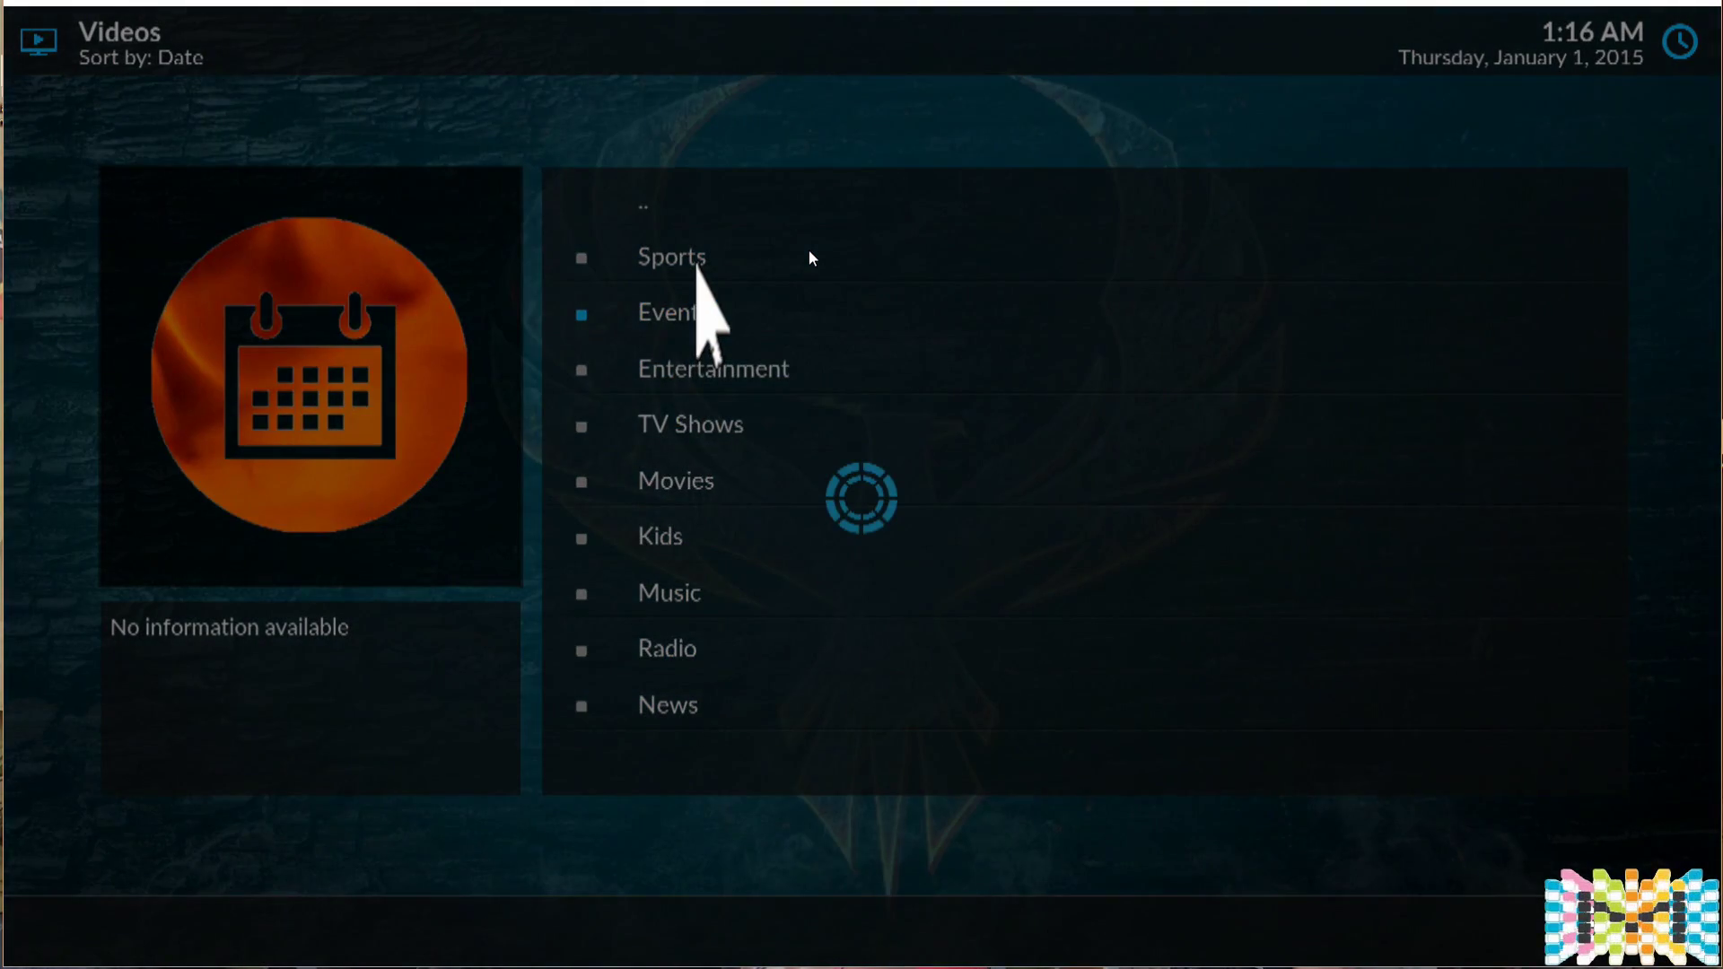
key(Escape)
key(Escape)
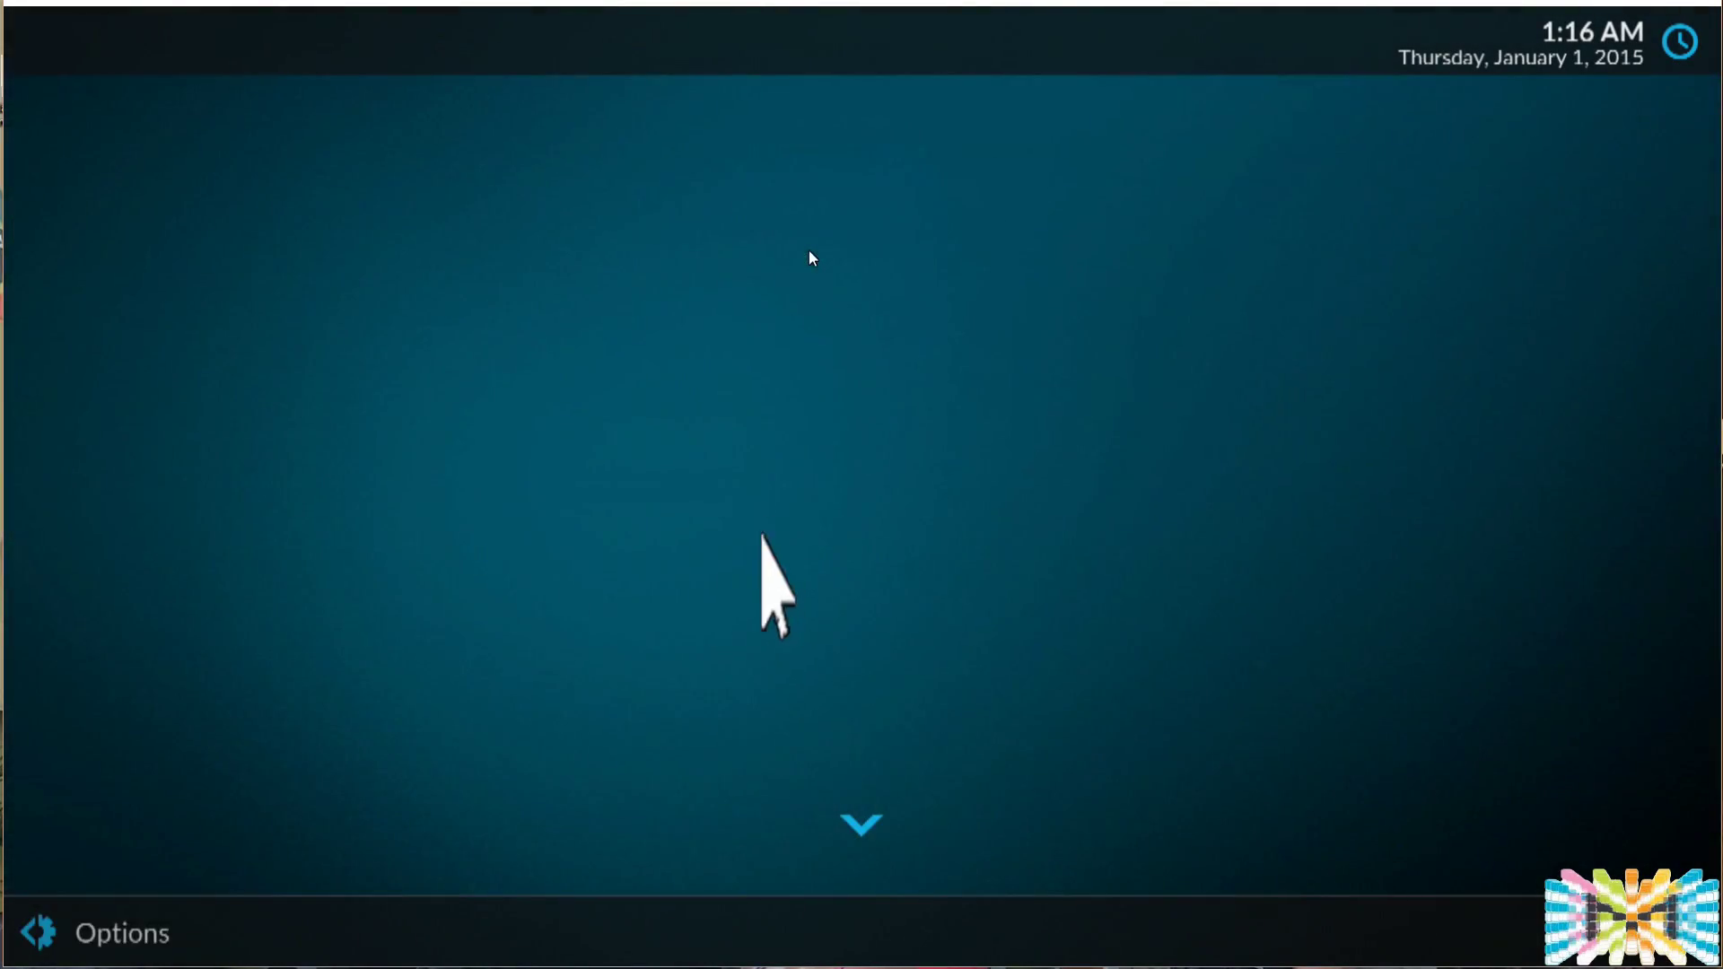
Step: Add the Phoenix TV section to the favourites and return to the home screen
click(689, 442)
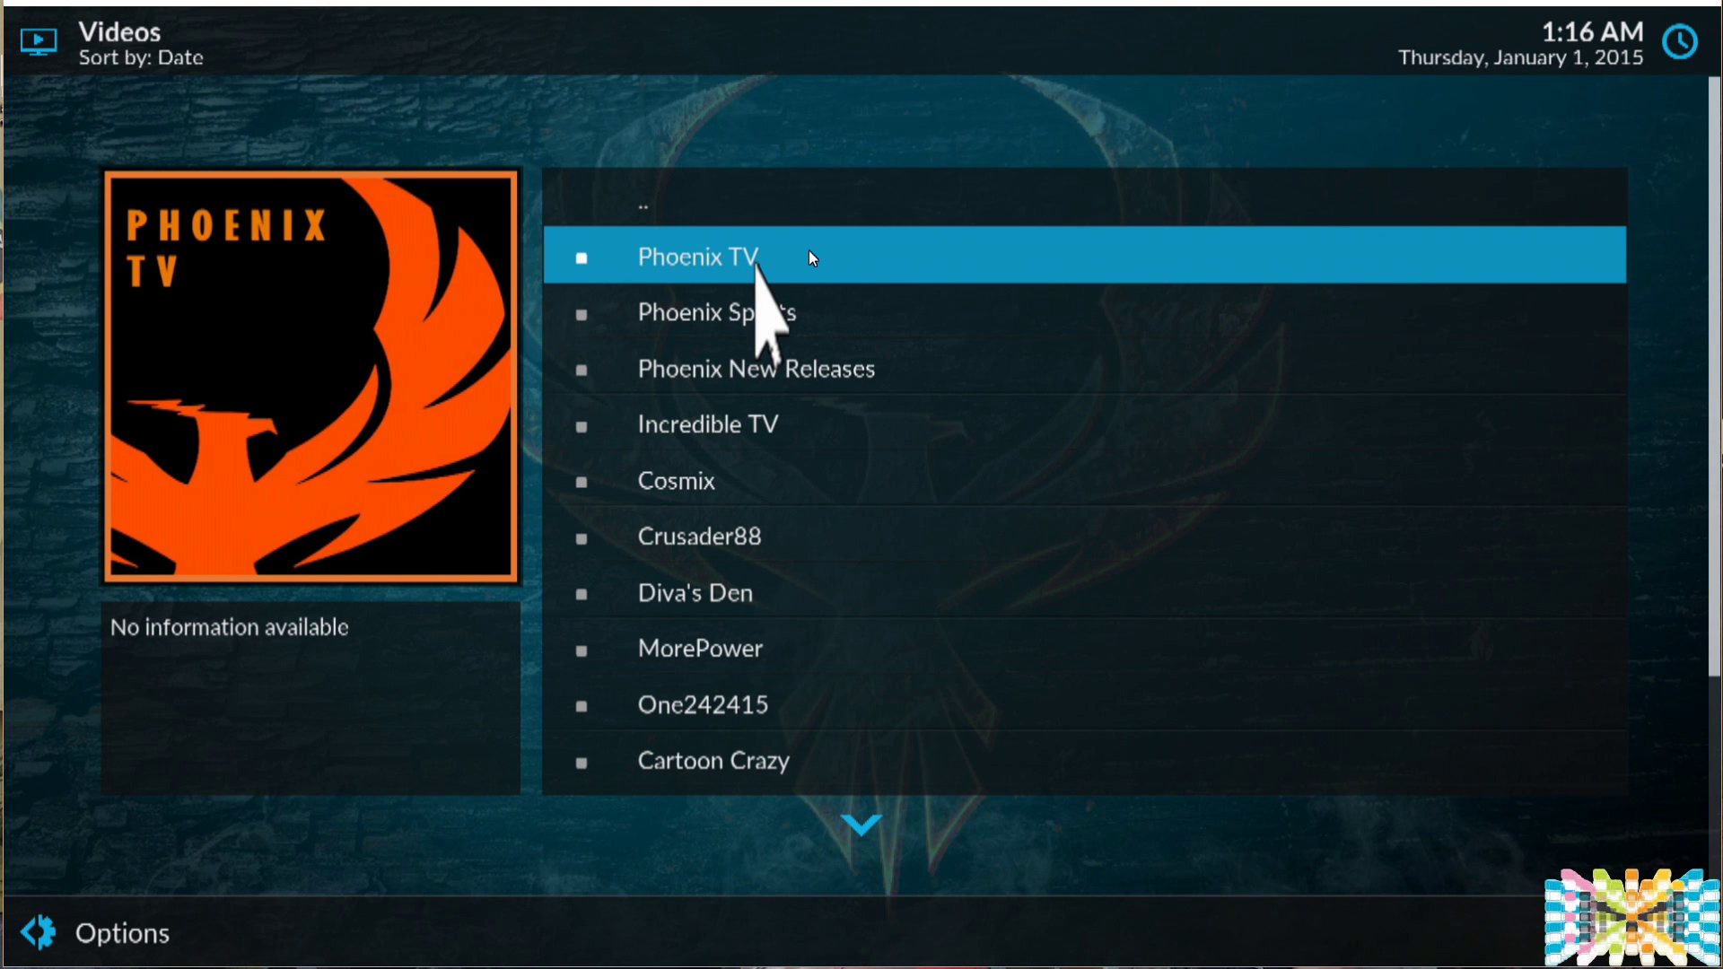
right_click(755, 264)
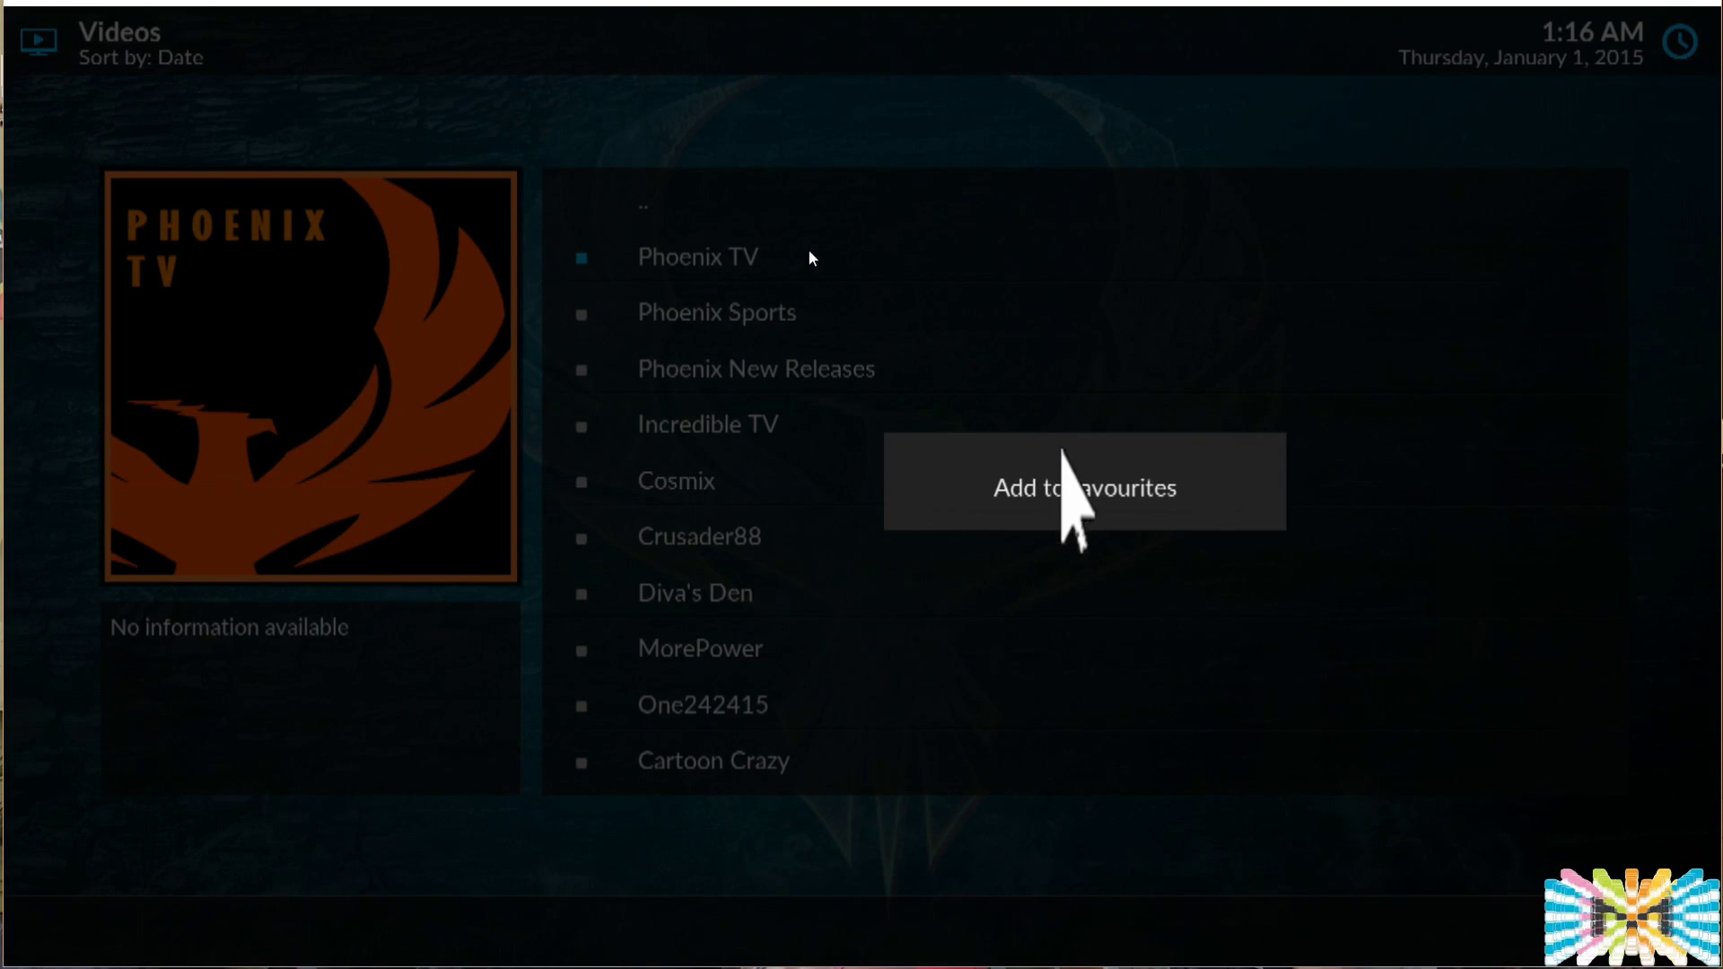
click(1097, 485)
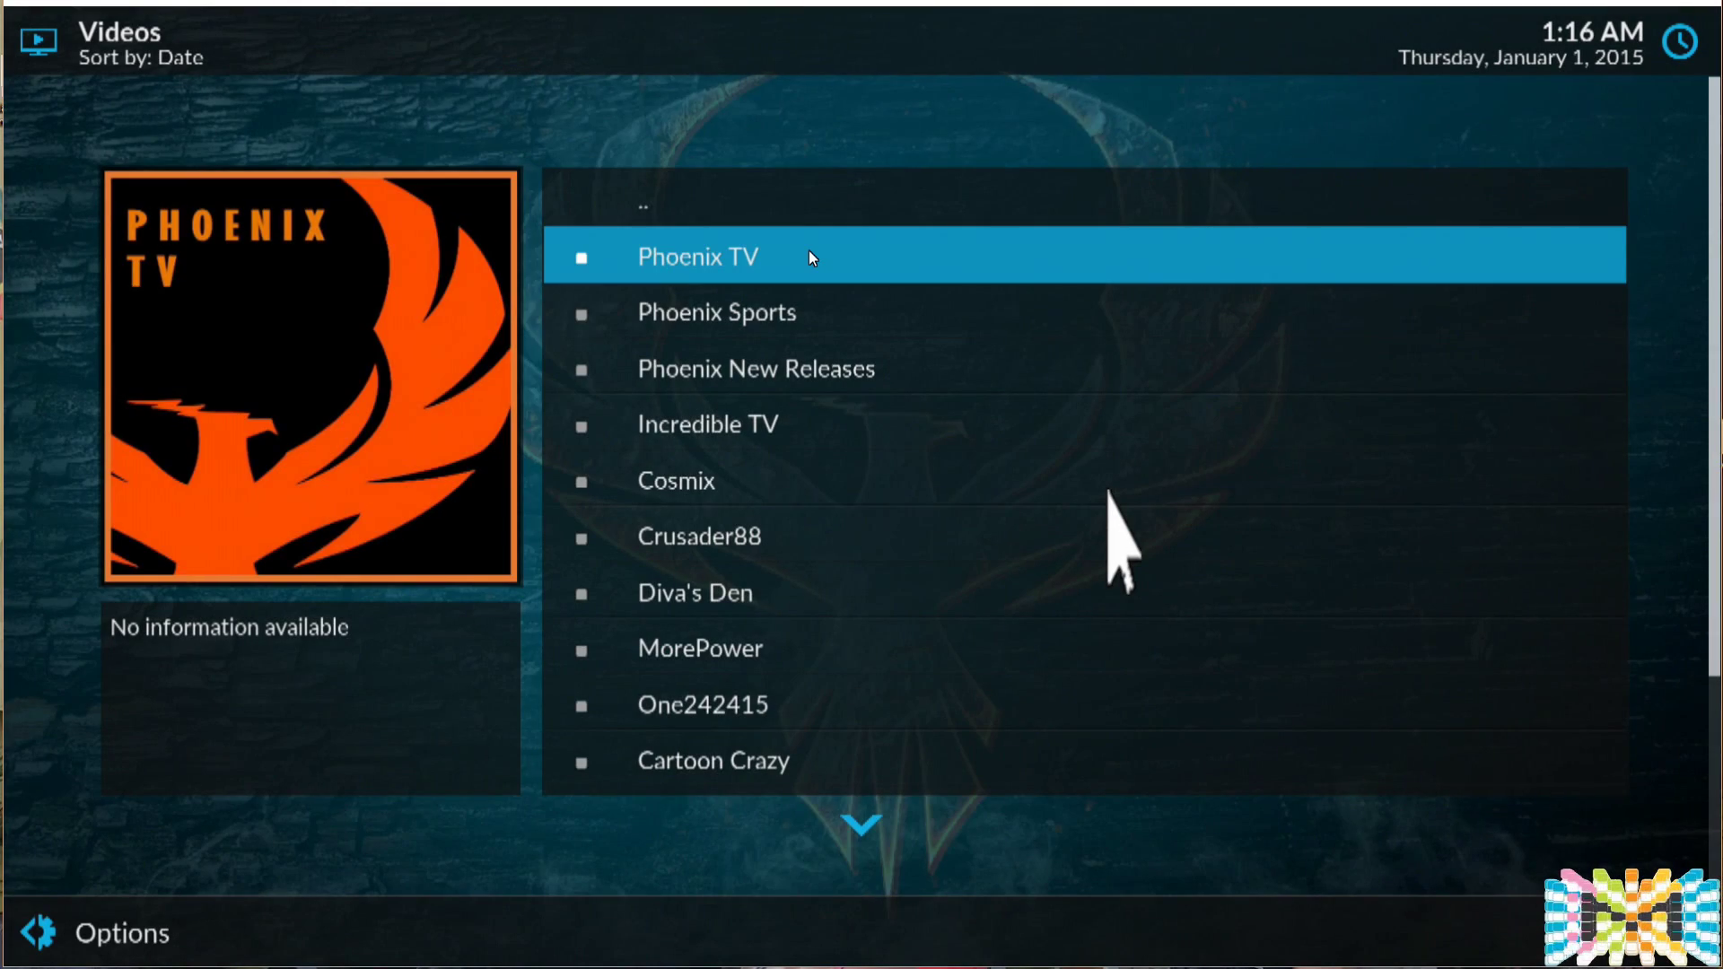
key(Escape)
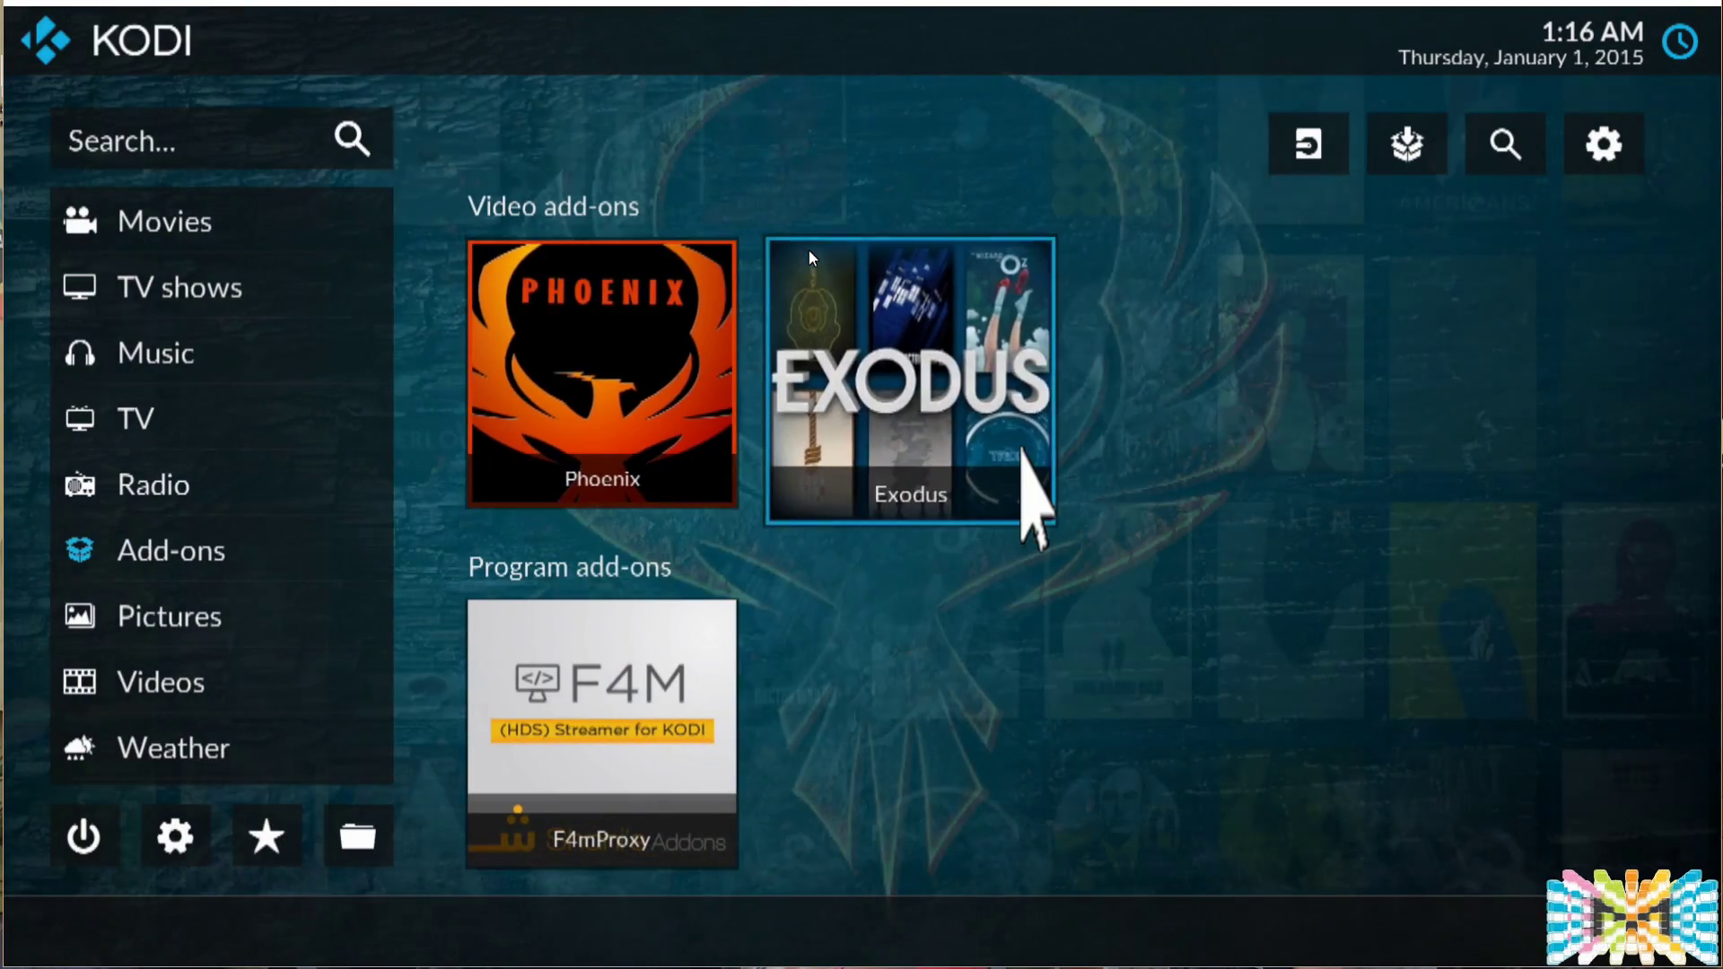
Step: Add the TV Shows category of the Exodus add-on to the favourites and return to the home screen
click(1023, 458)
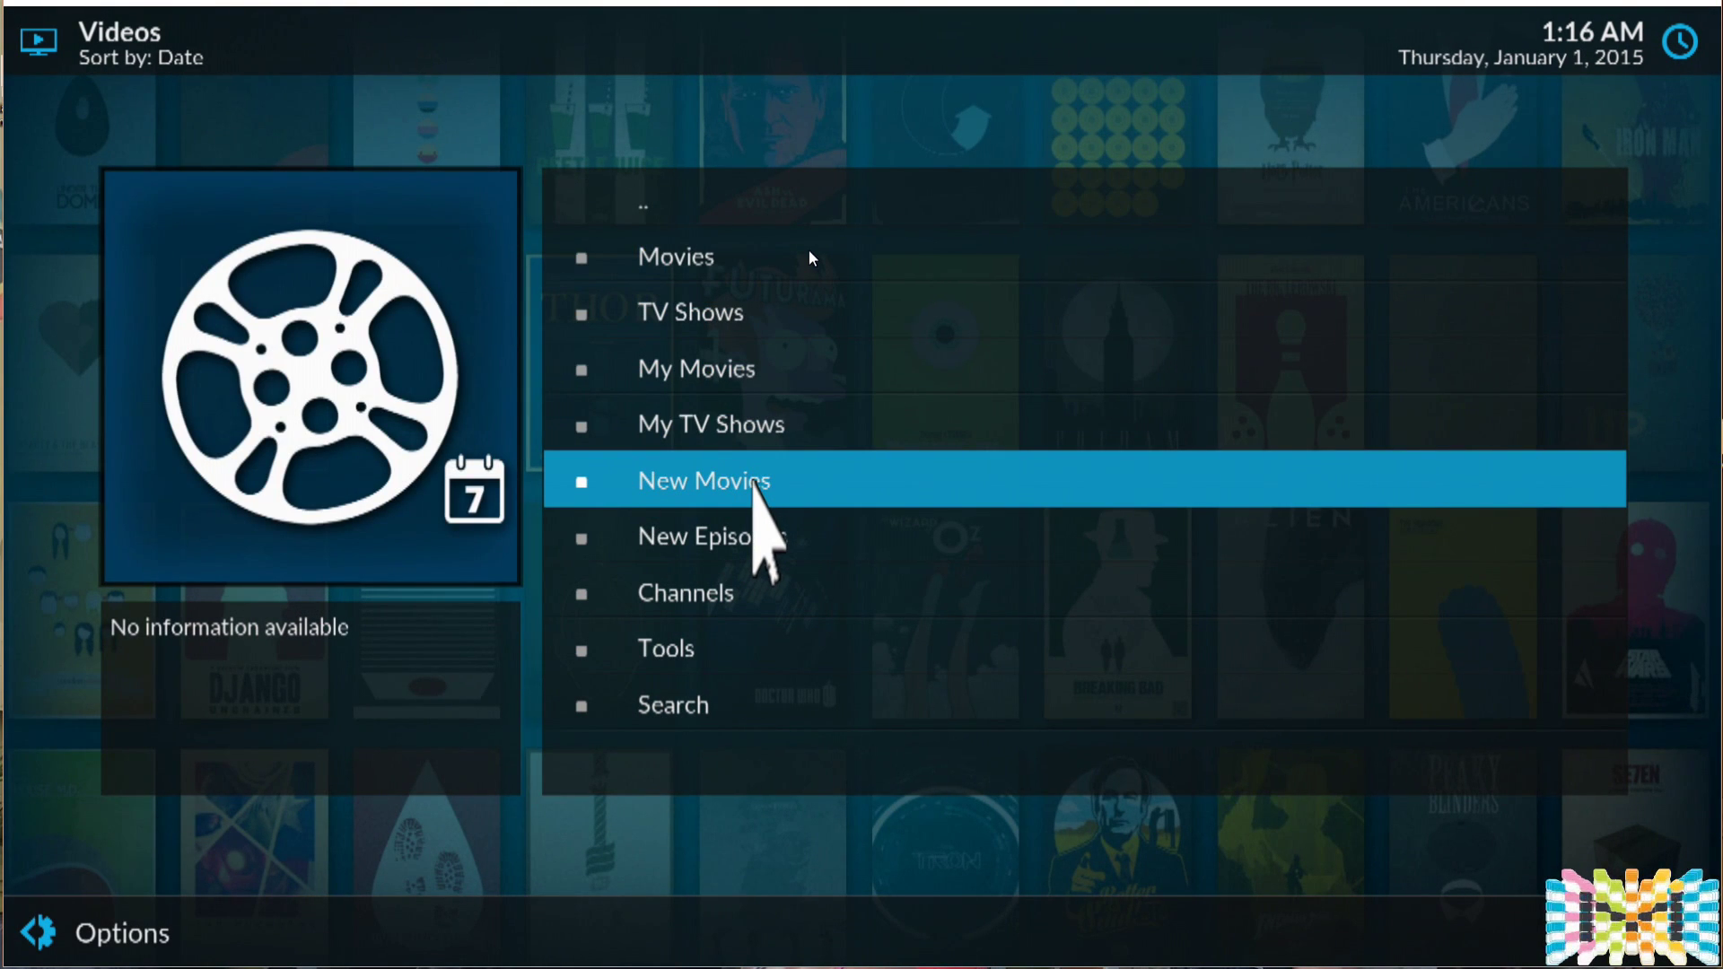
right_click(754, 485)
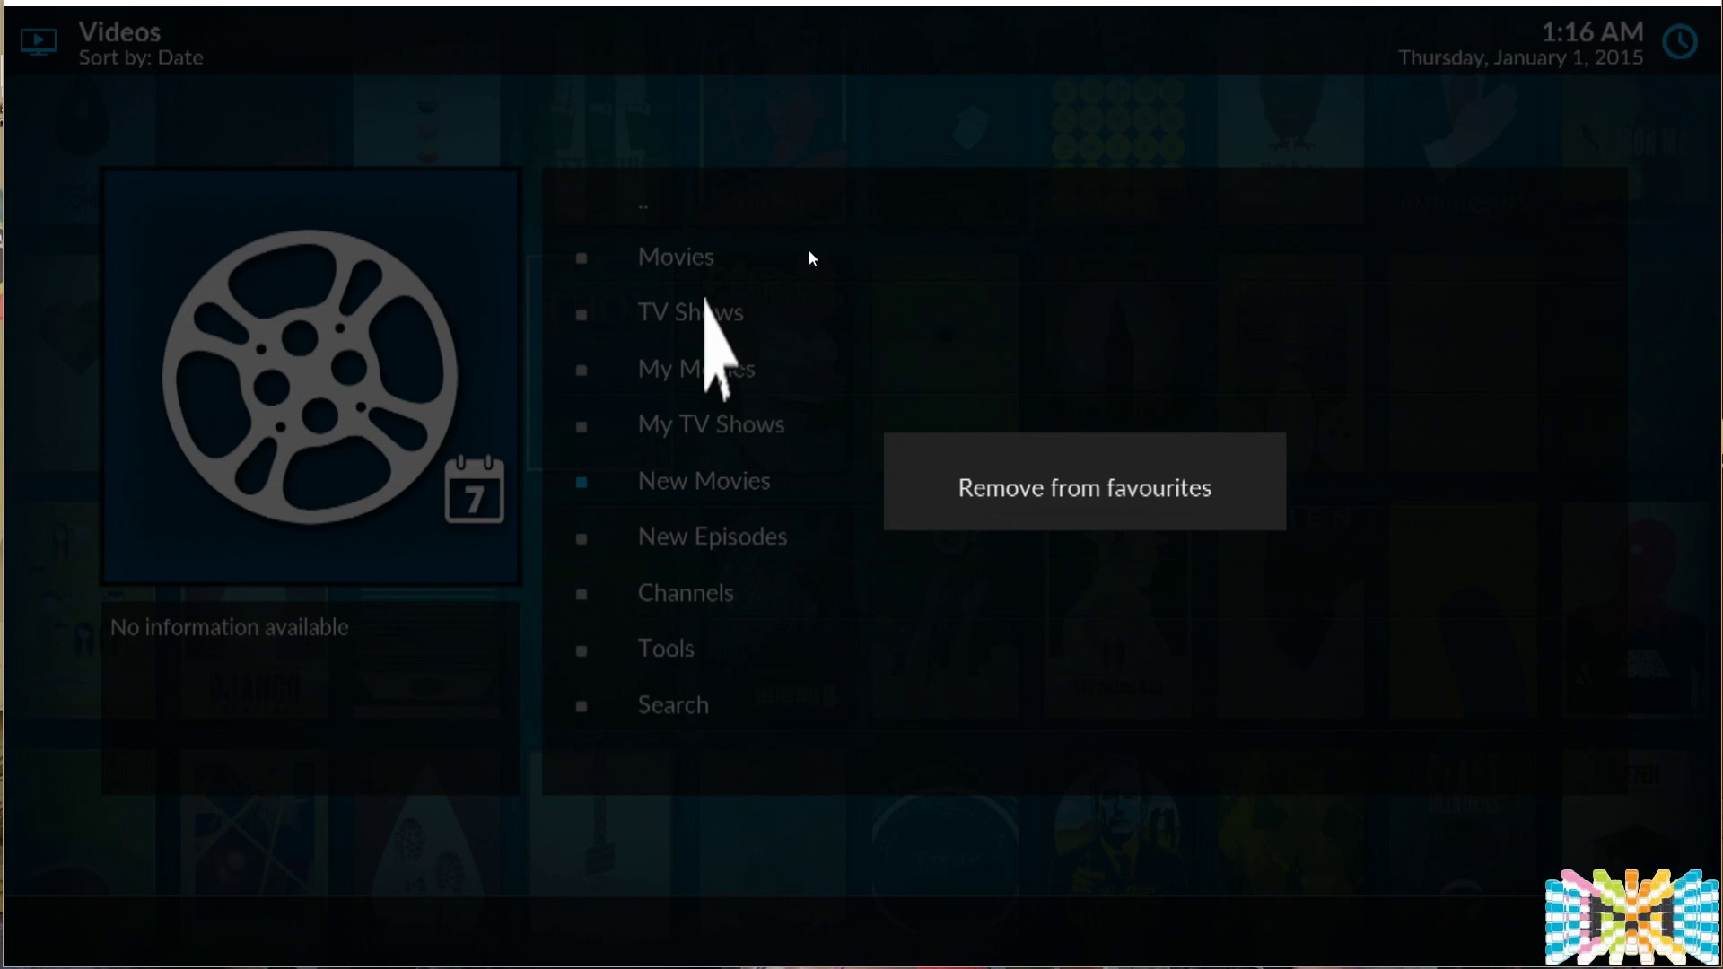
click(907, 655)
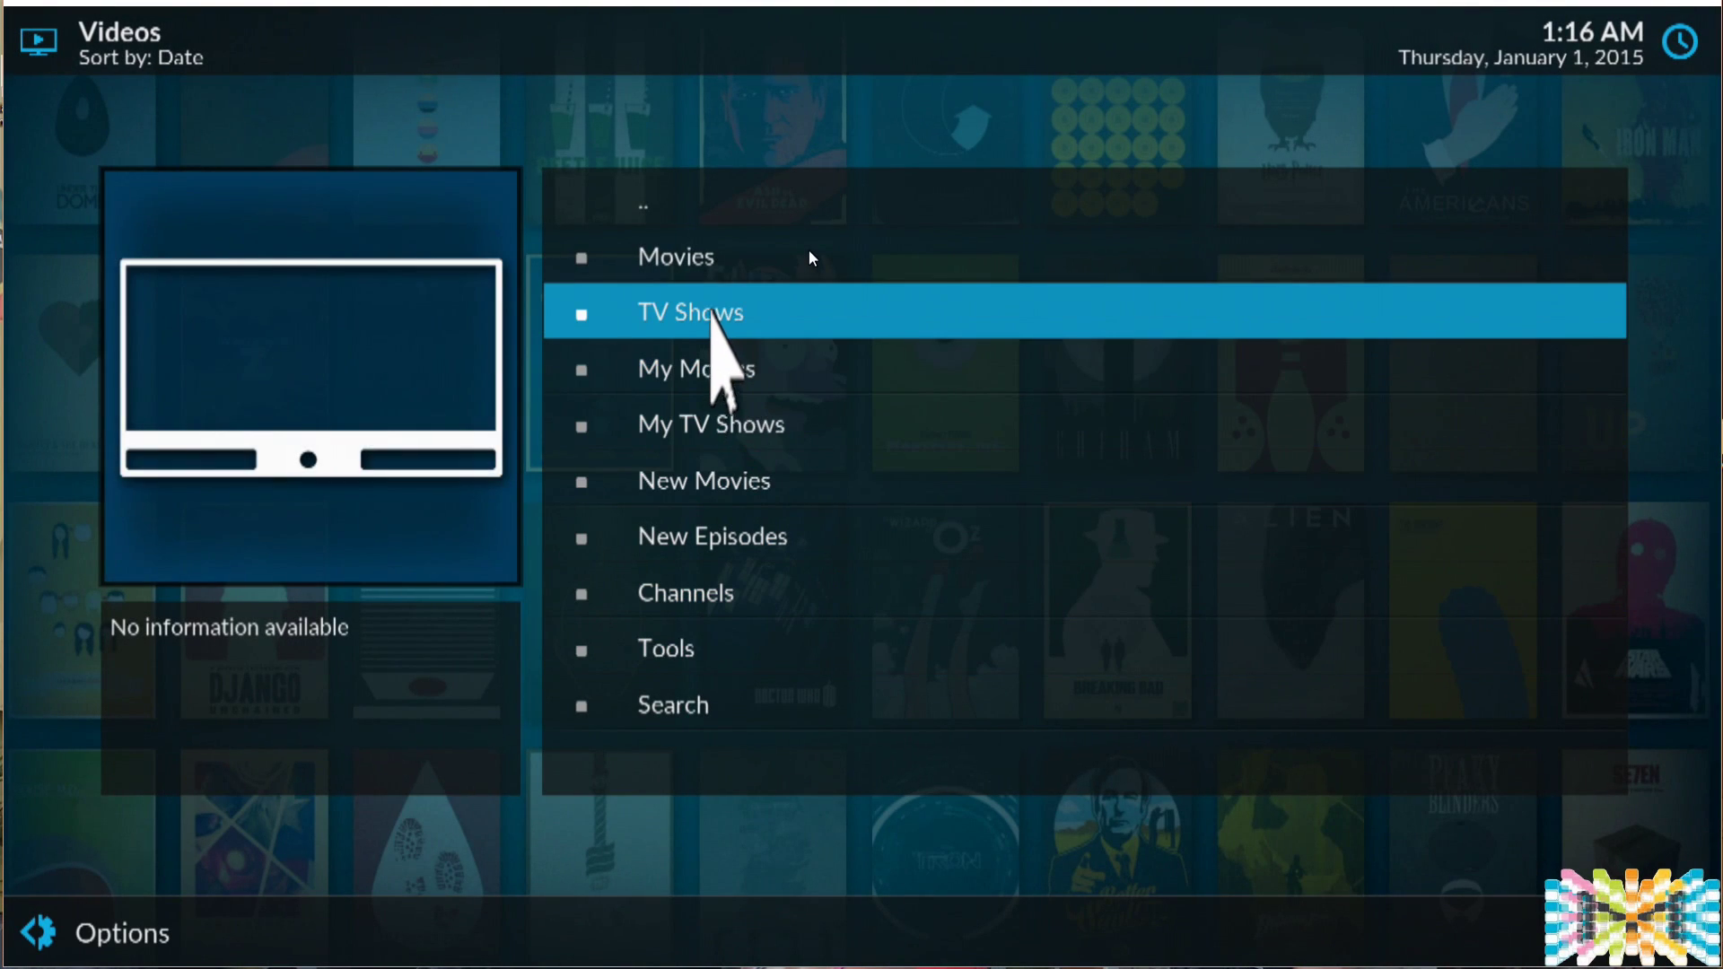
right_click(710, 312)
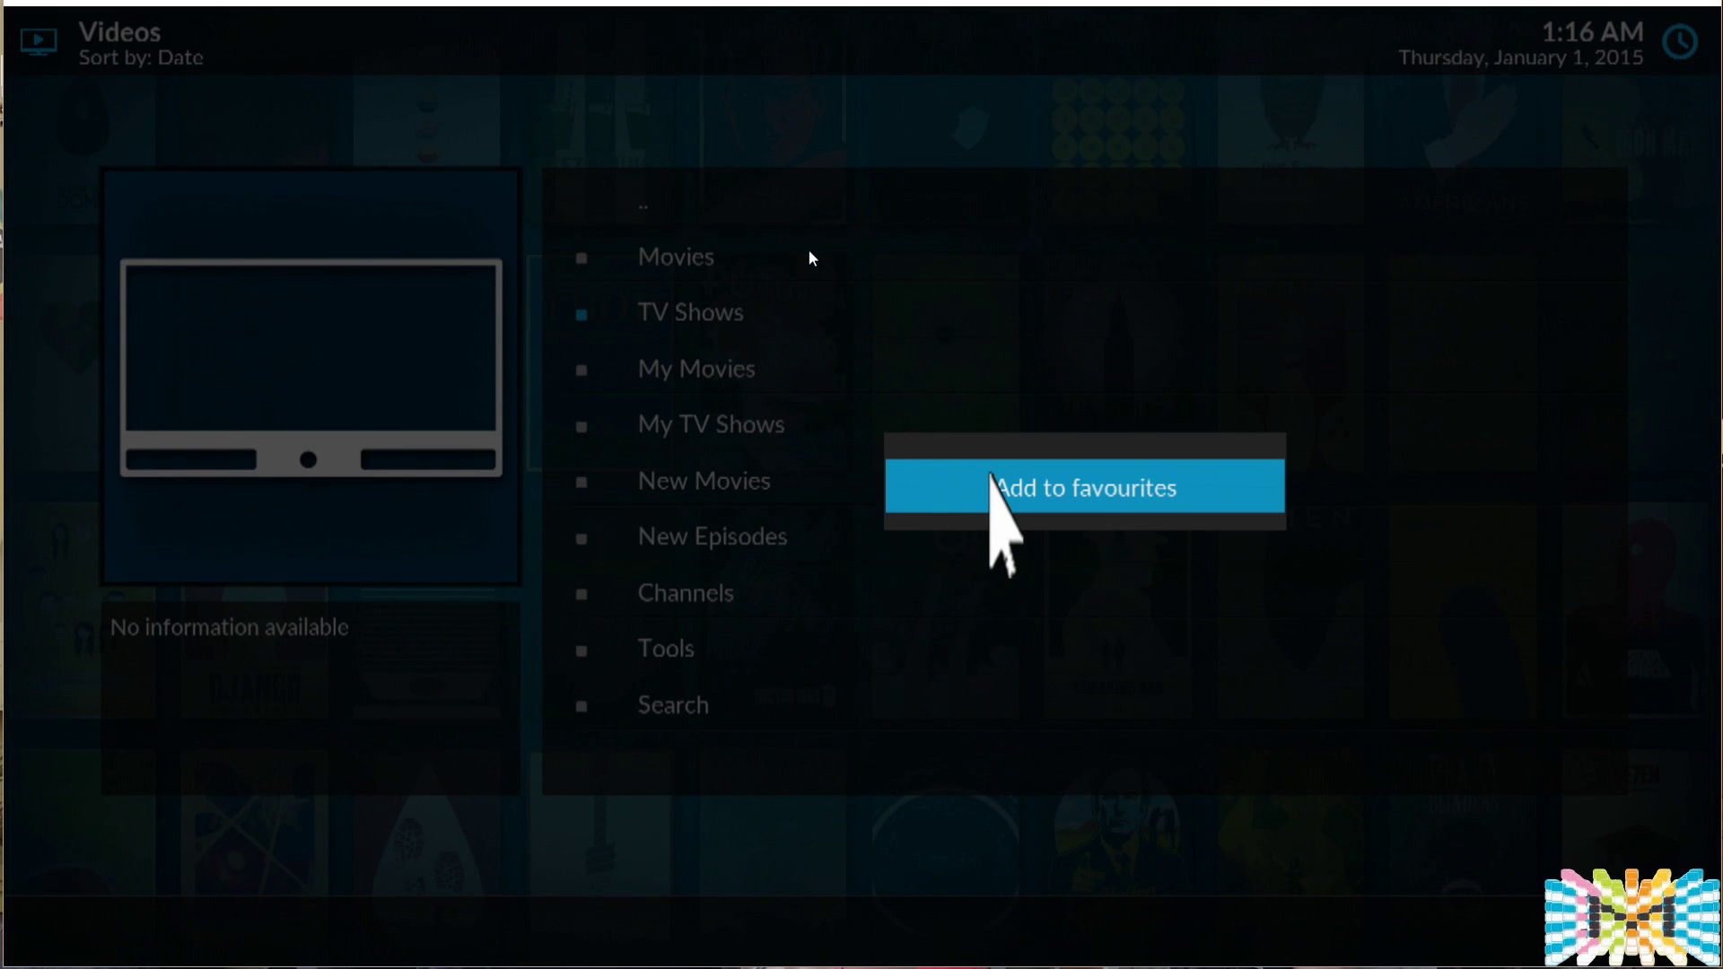
click(991, 476)
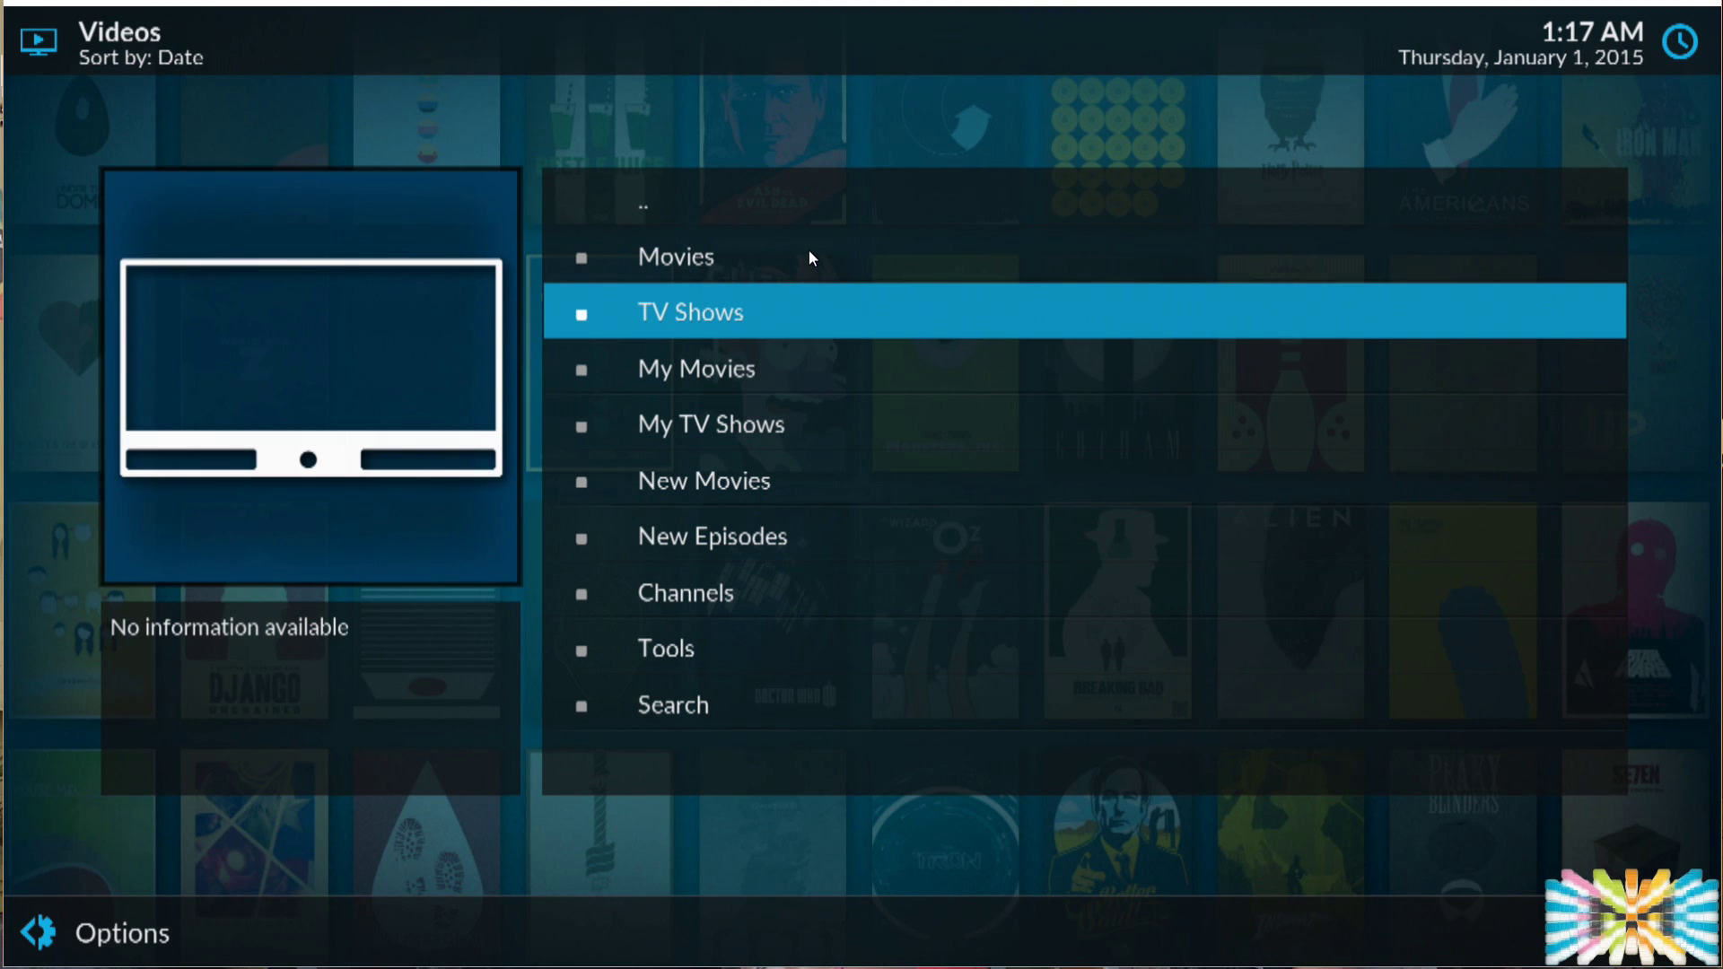
key(BackSpace)
key(BackSpace)
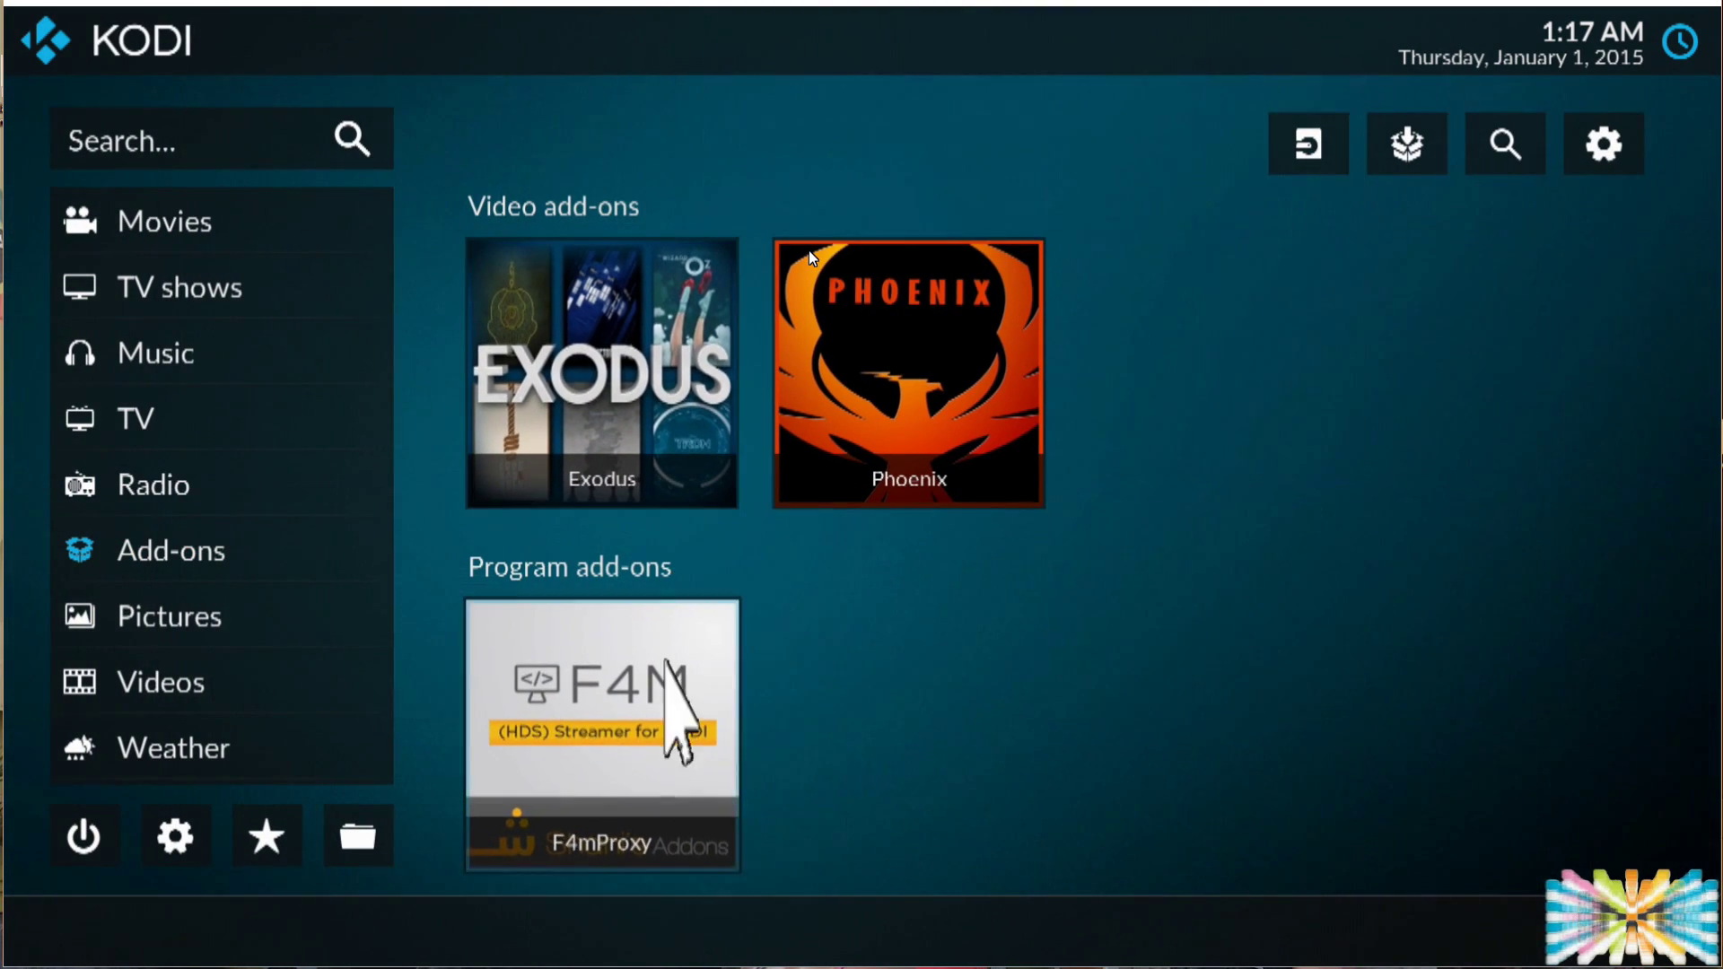
Step: Open New Movies from the favourites and look through its movie list
click(267, 835)
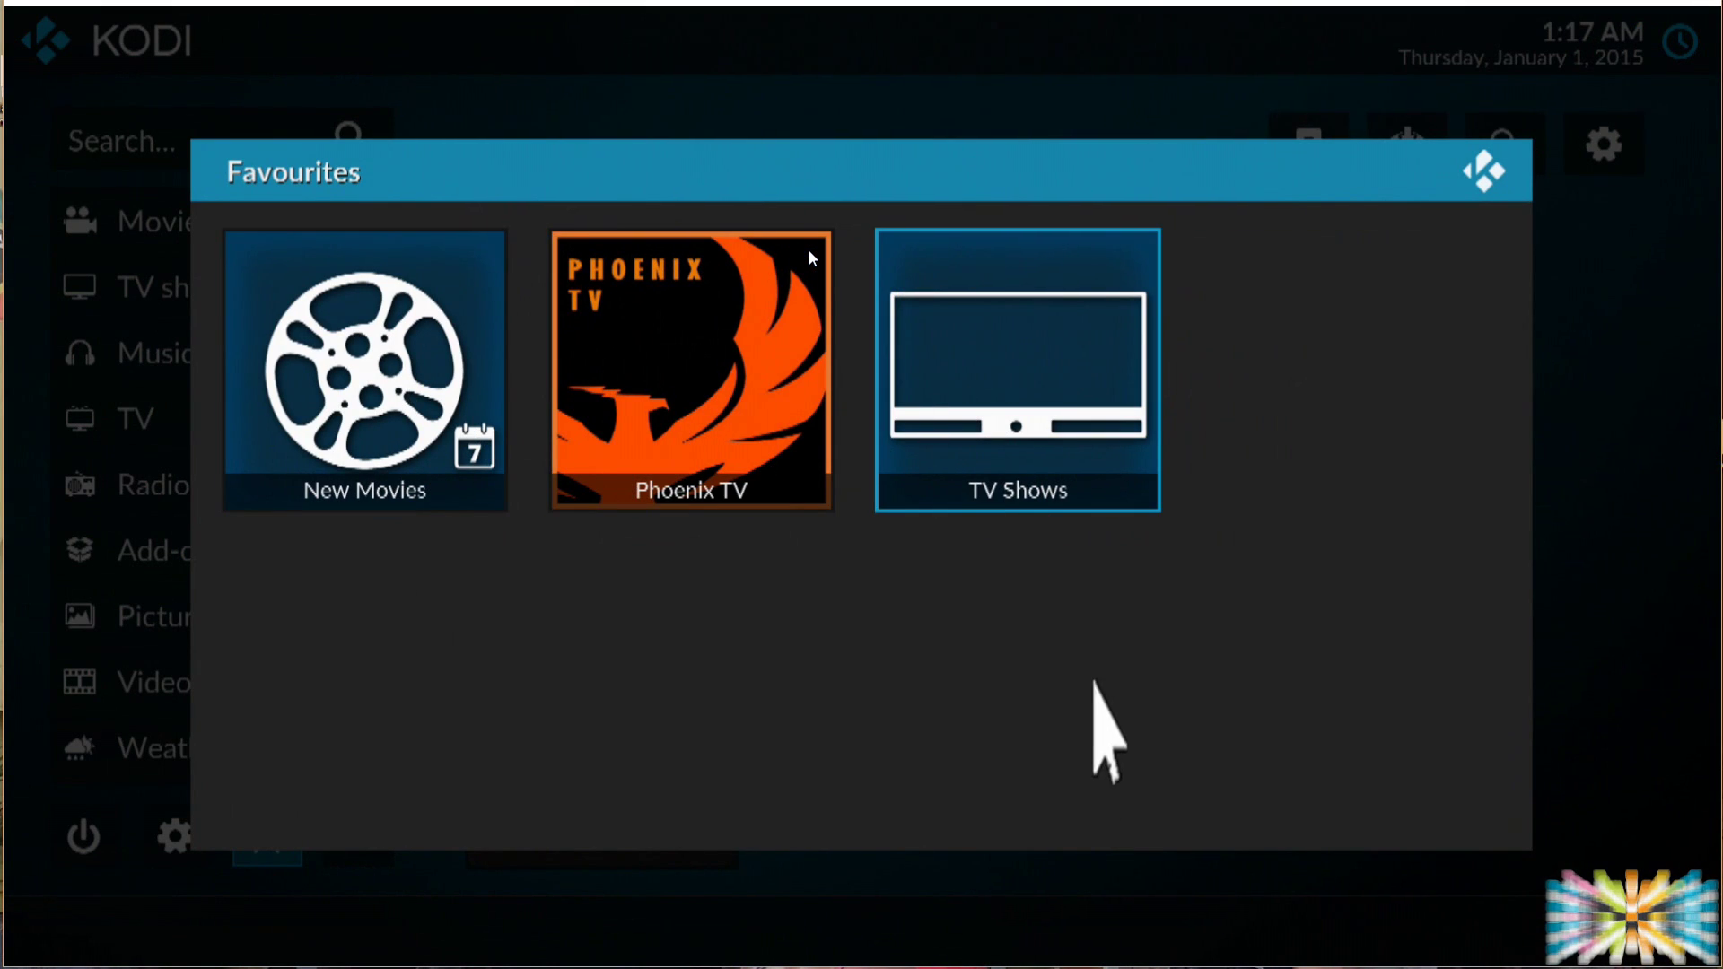
click(431, 444)
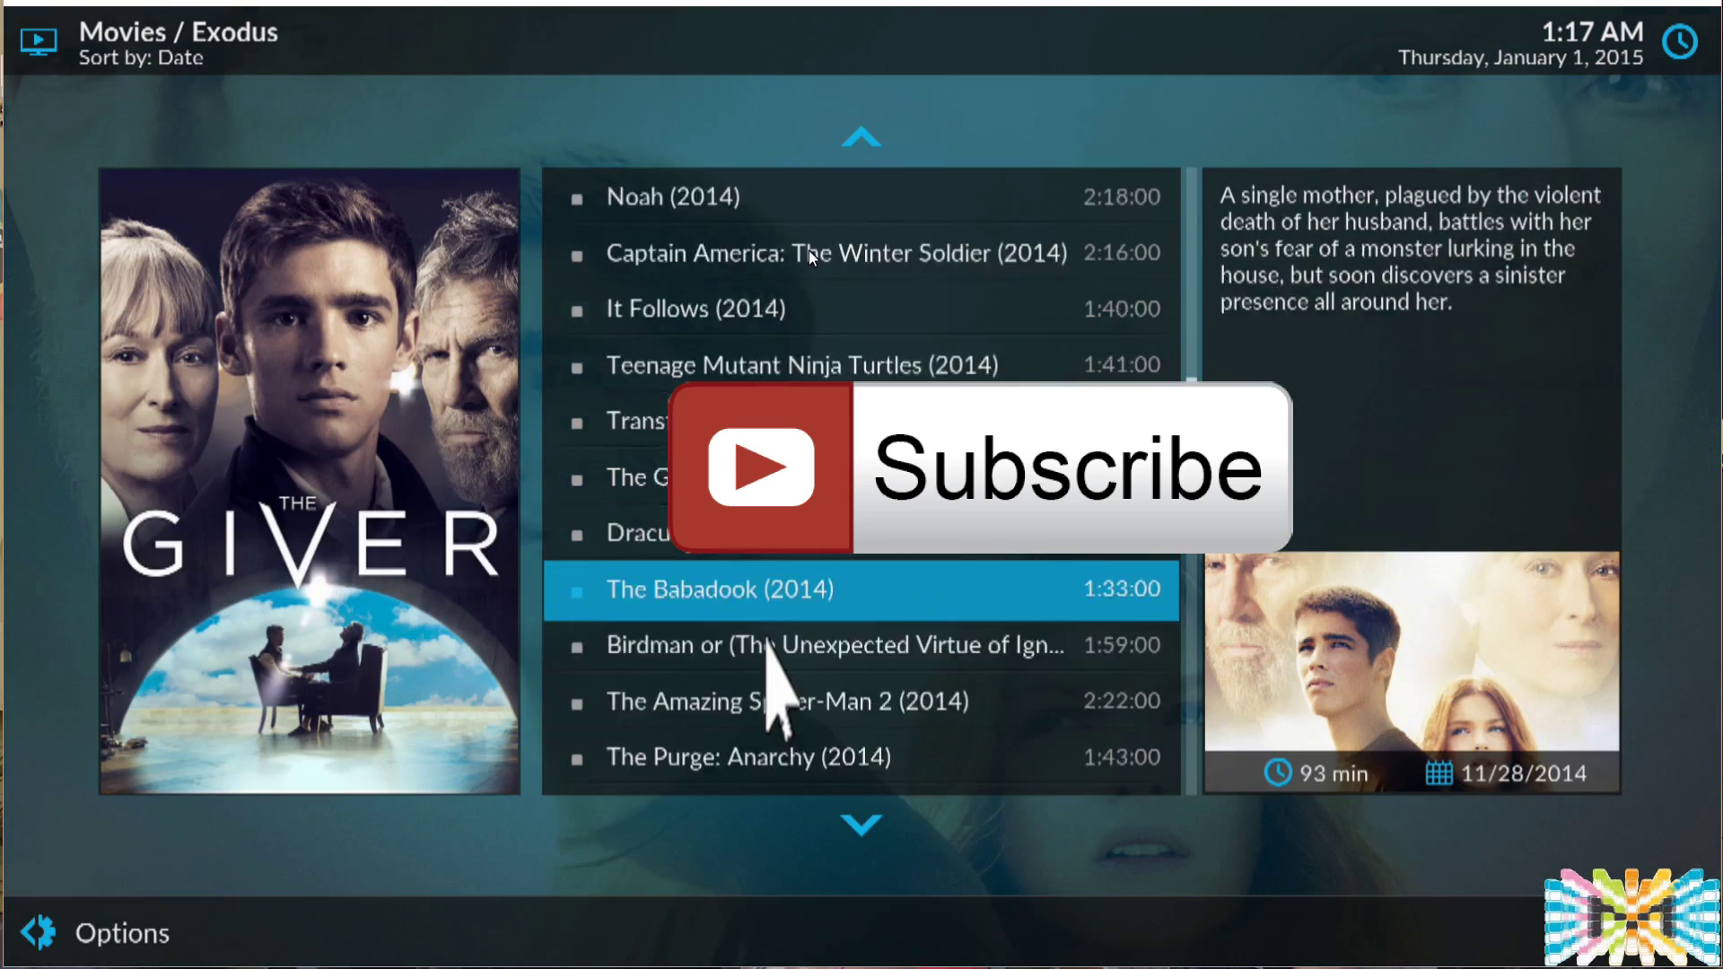
scroll(769, 692, up, 13)
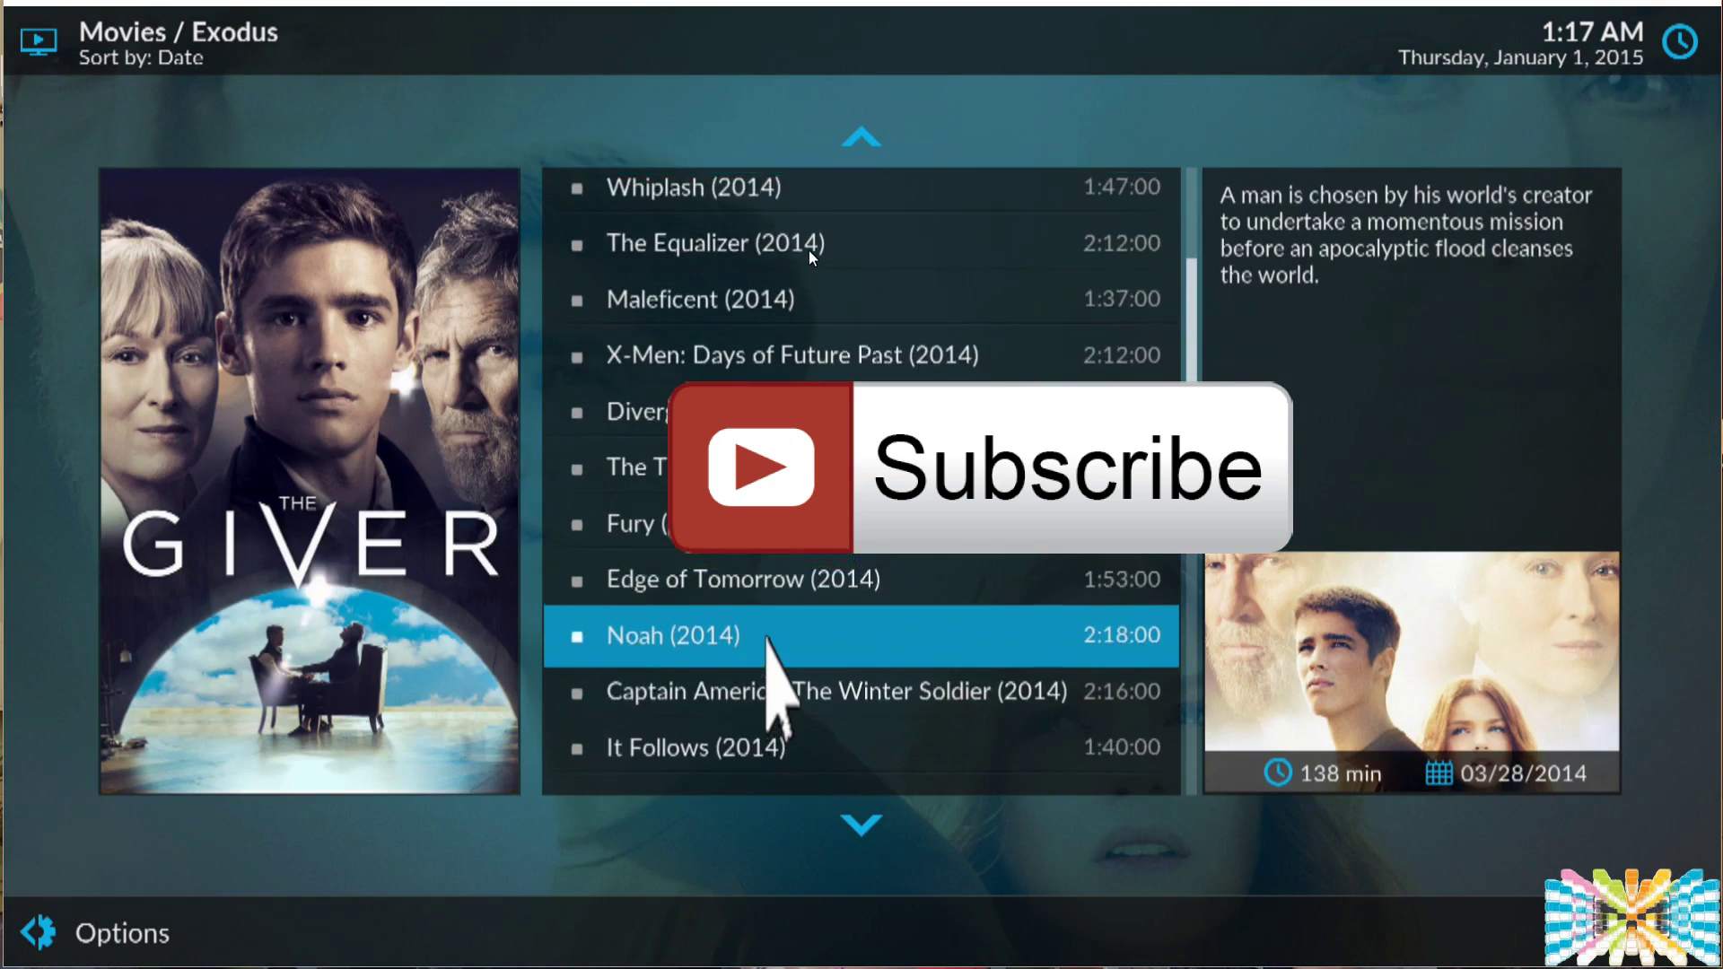